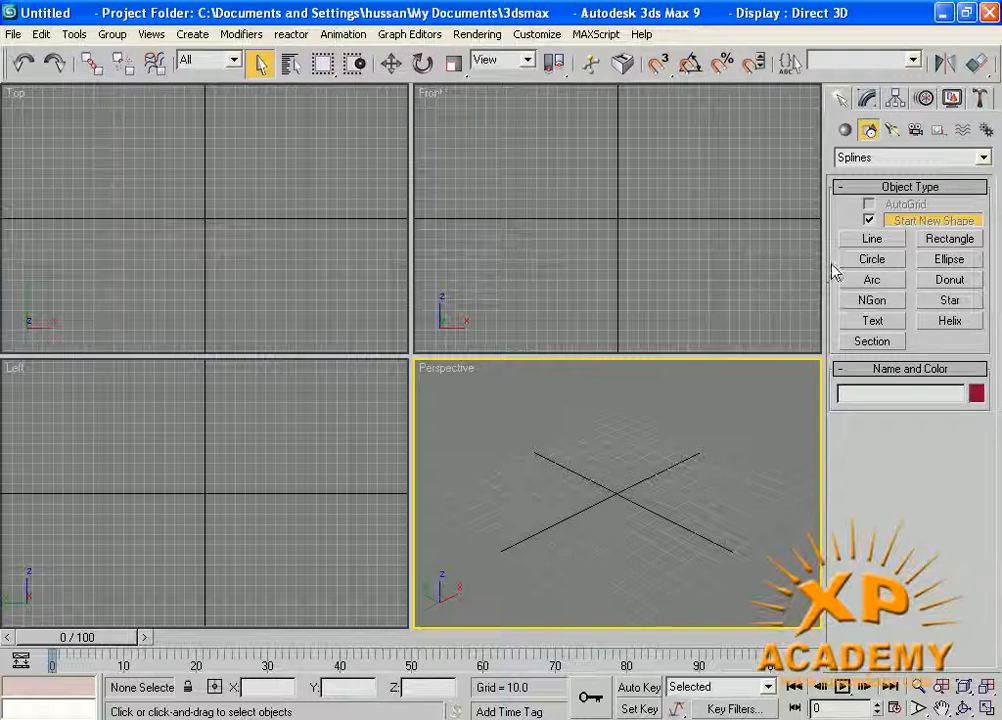
# Draw three overlapping rectangles in the maximized Top viewport, about 149 by 211, 130 by 207 and 90 by 92 units.
pyautogui.click(947, 241)
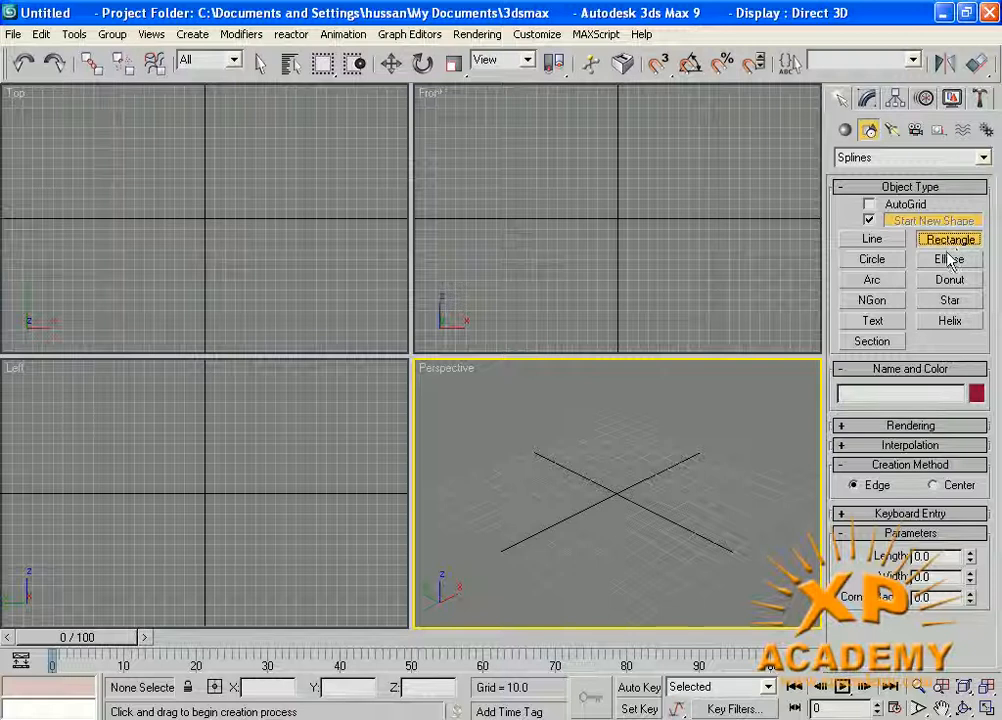
pyautogui.middleClick(226, 254)
pyautogui.moveTo(226, 254); pyautogui.dragTo(228, 254, button='middle')
pyautogui.hotkey('alt', 'w')
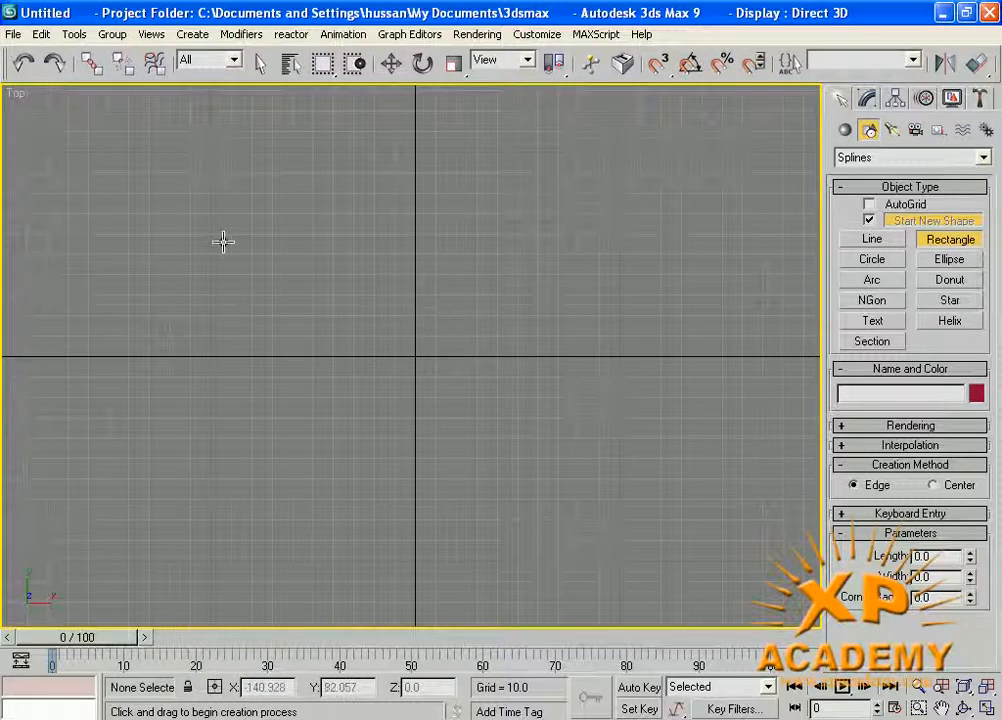
pyautogui.moveTo(128, 131); pyautogui.dragTo(561, 437)
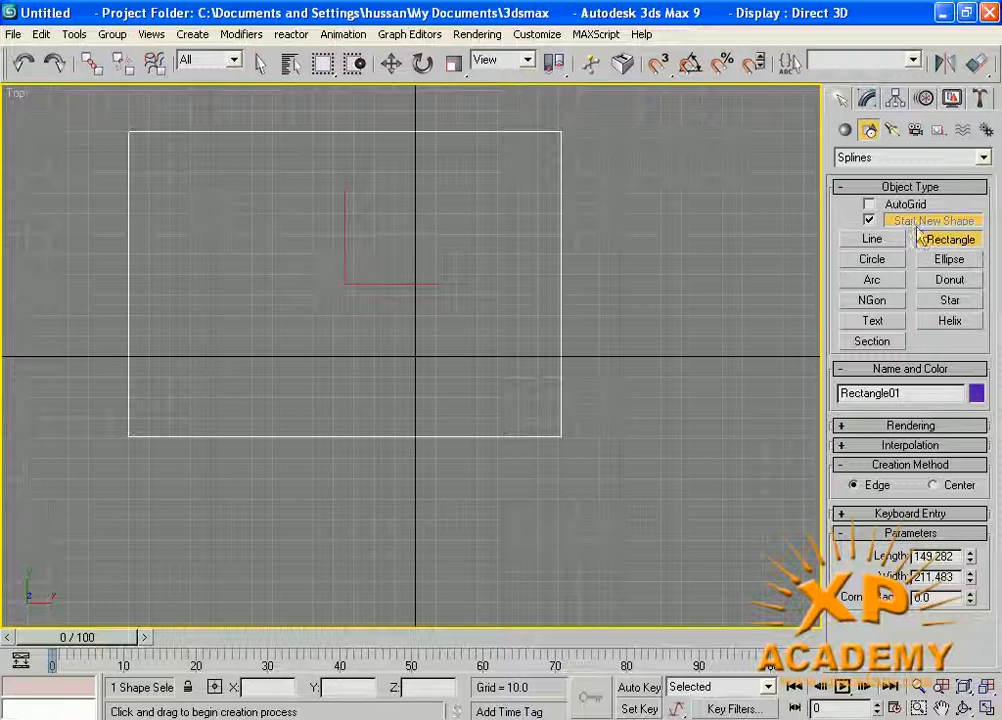
pyautogui.moveTo(241, 265); pyautogui.dragTo(664, 530)
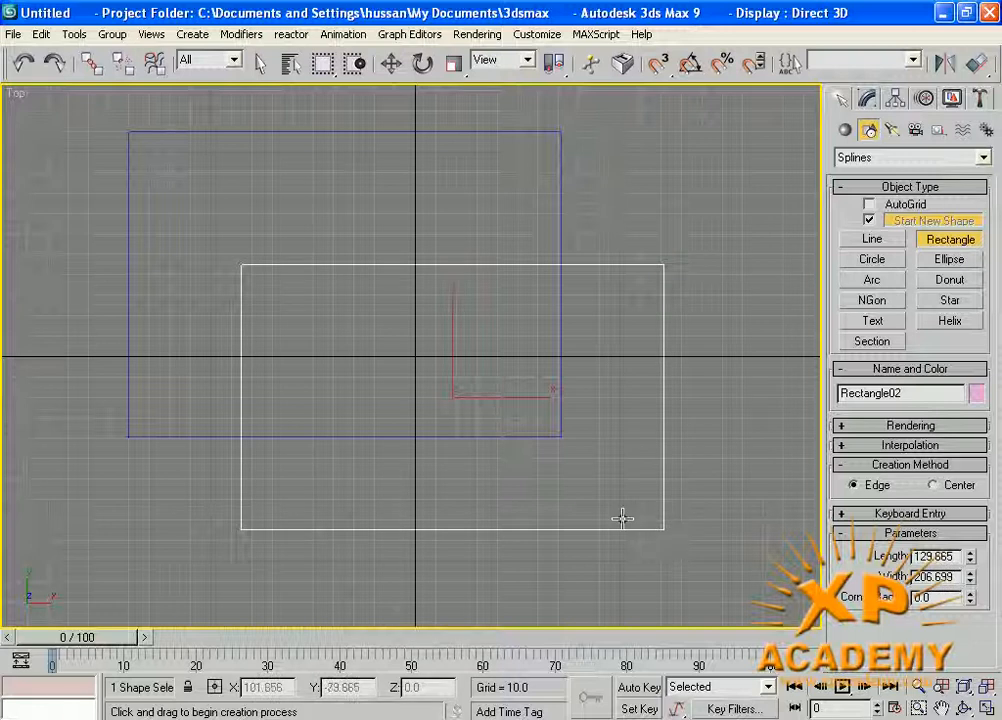
pyautogui.moveTo(364, 212); pyautogui.dragTo(552, 397)
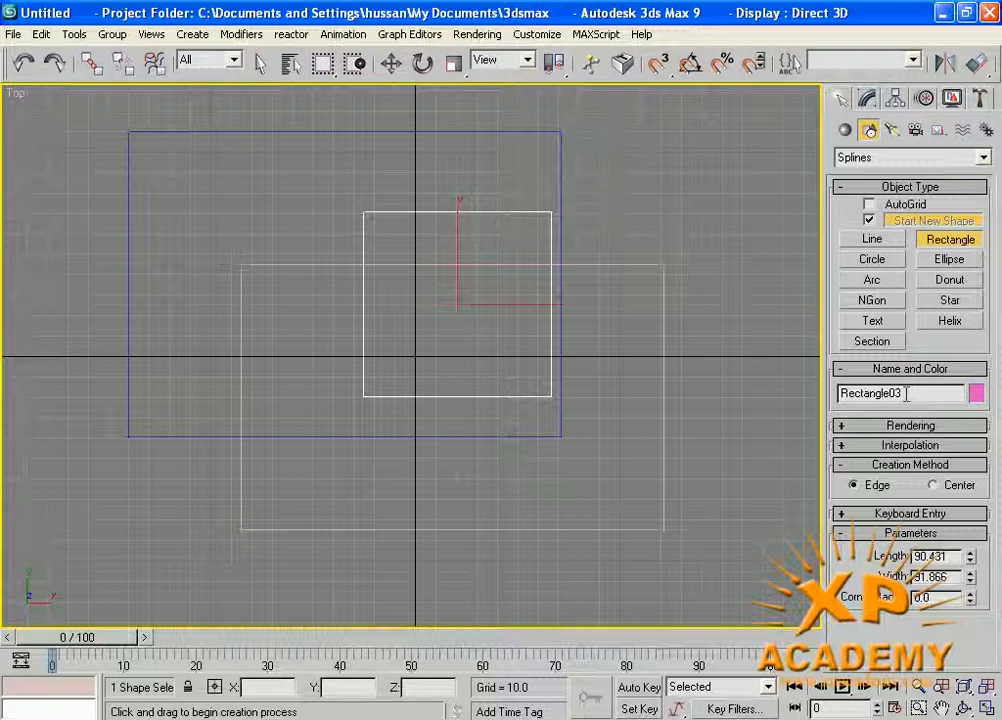
pyautogui.rightClick(707, 430)
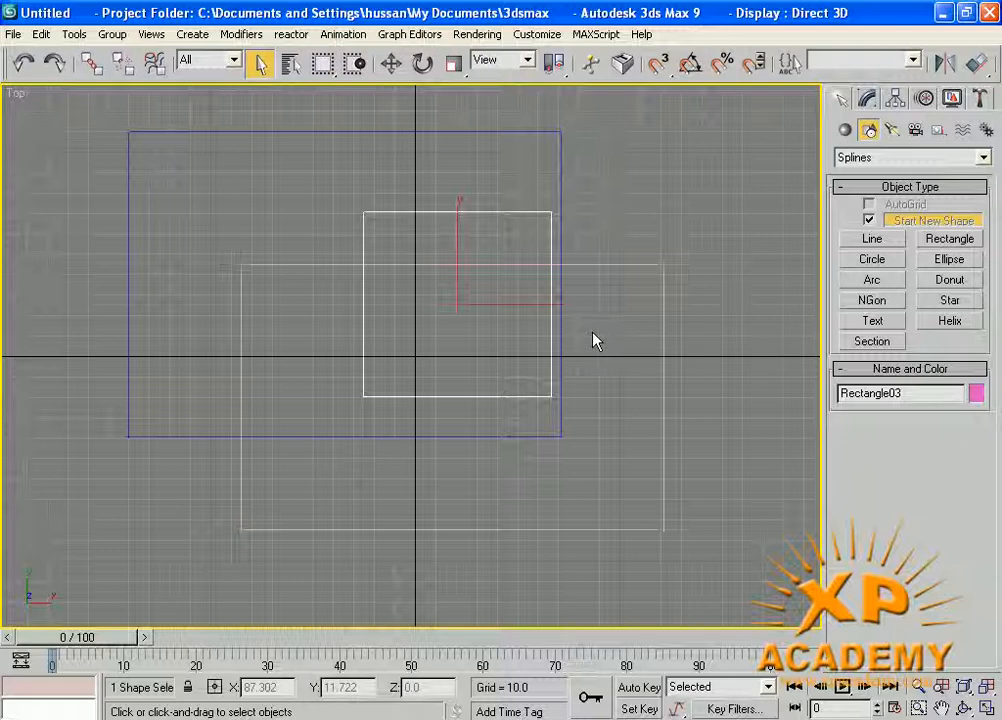
# Delete all three rectangles from the Top viewport.
pyautogui.click(272, 435)
pyautogui.click(272, 434)
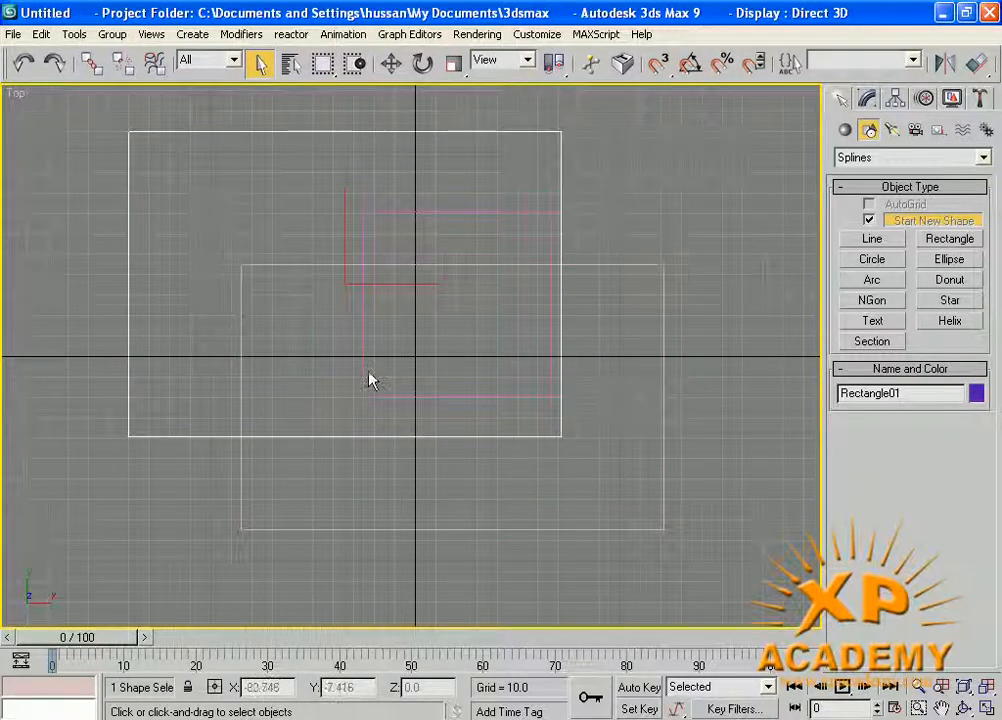
pyautogui.click(289, 392)
pyautogui.moveTo(716, 246); pyautogui.dragTo(239, 517)
pyautogui.press('Delete')
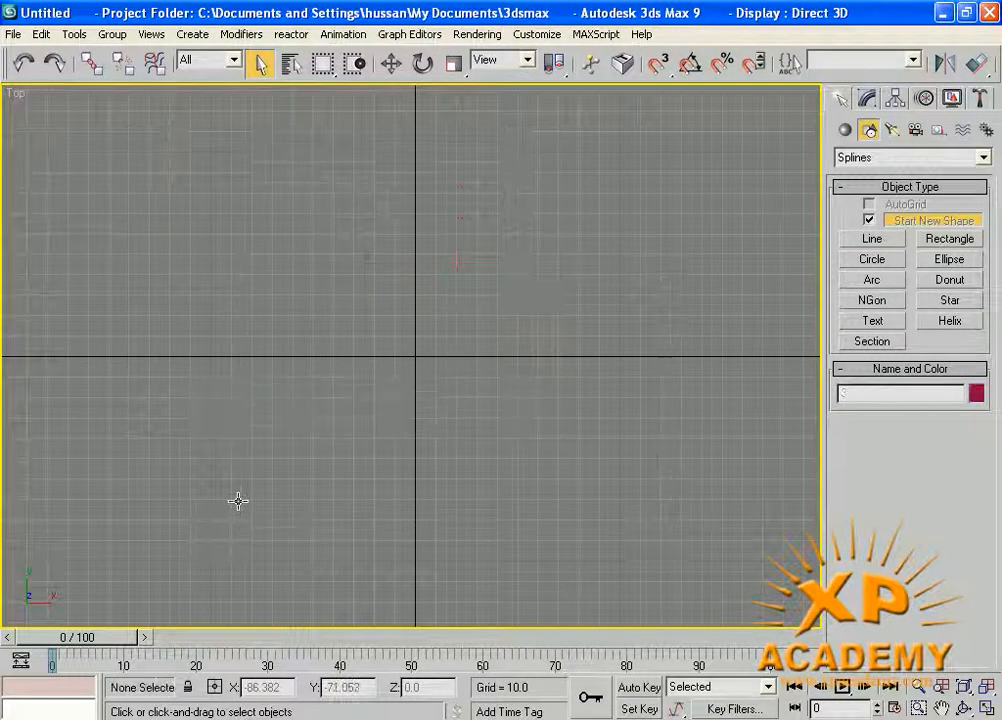
# Draw a new rectangle around the Top view's origin and set its length and width to 120.
pyautogui.click(953, 242)
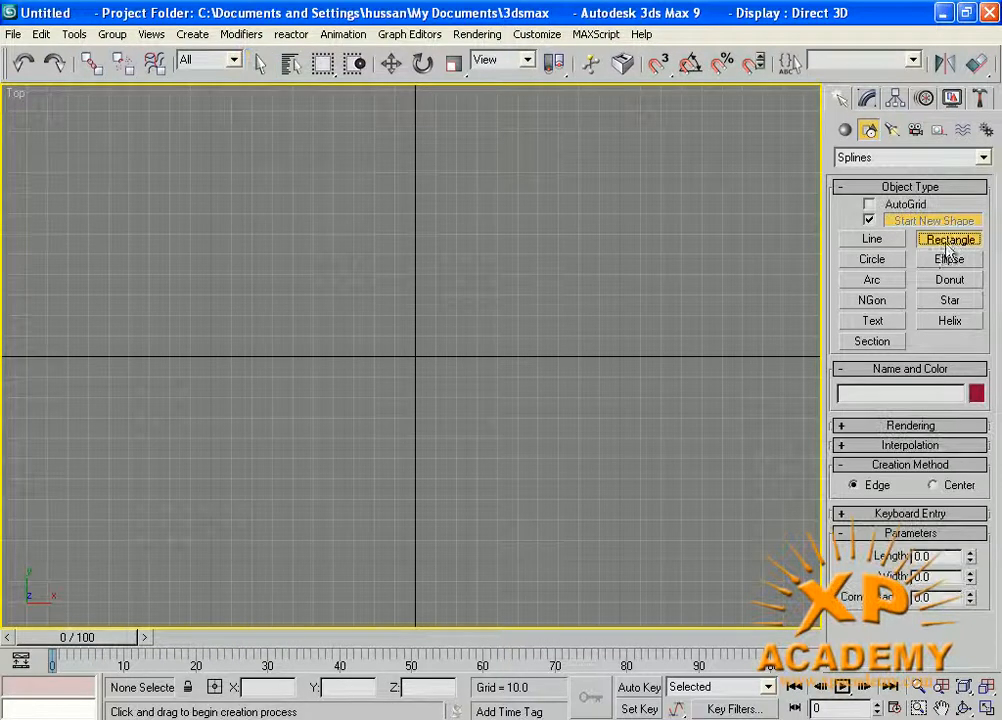
pyautogui.moveTo(143, 183); pyautogui.dragTo(658, 479)
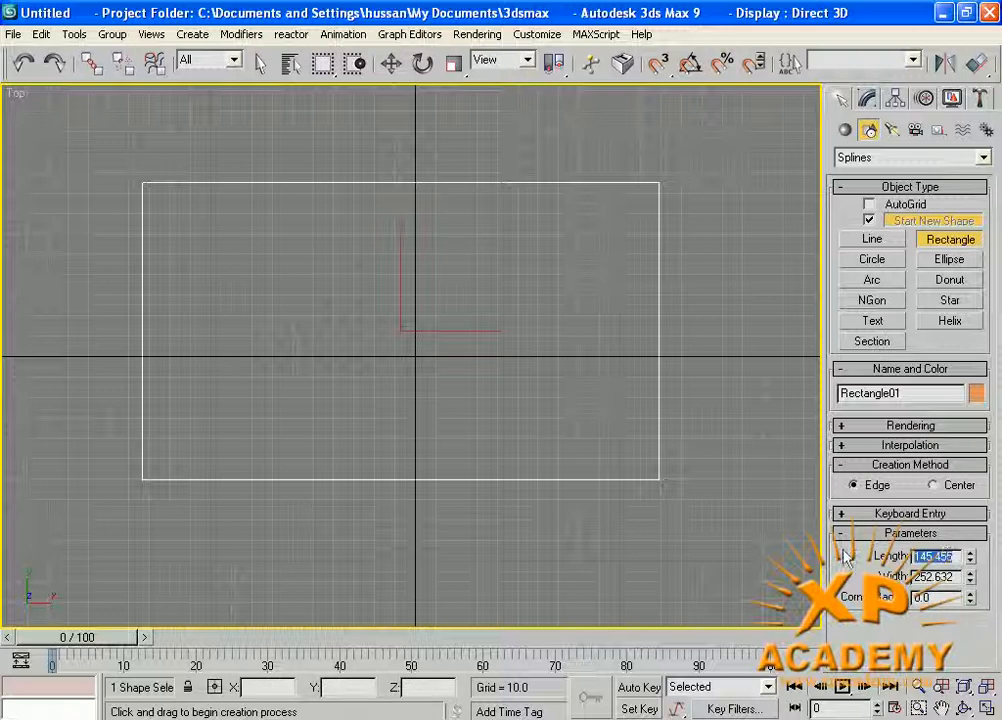
pyautogui.write('120')
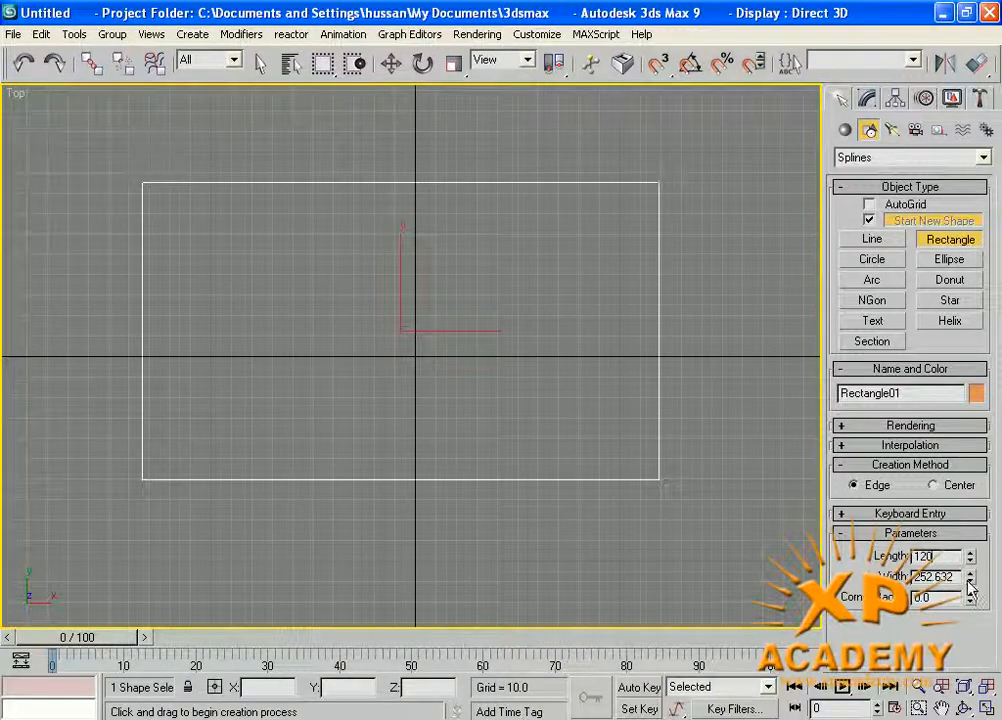
pyautogui.press('Return')
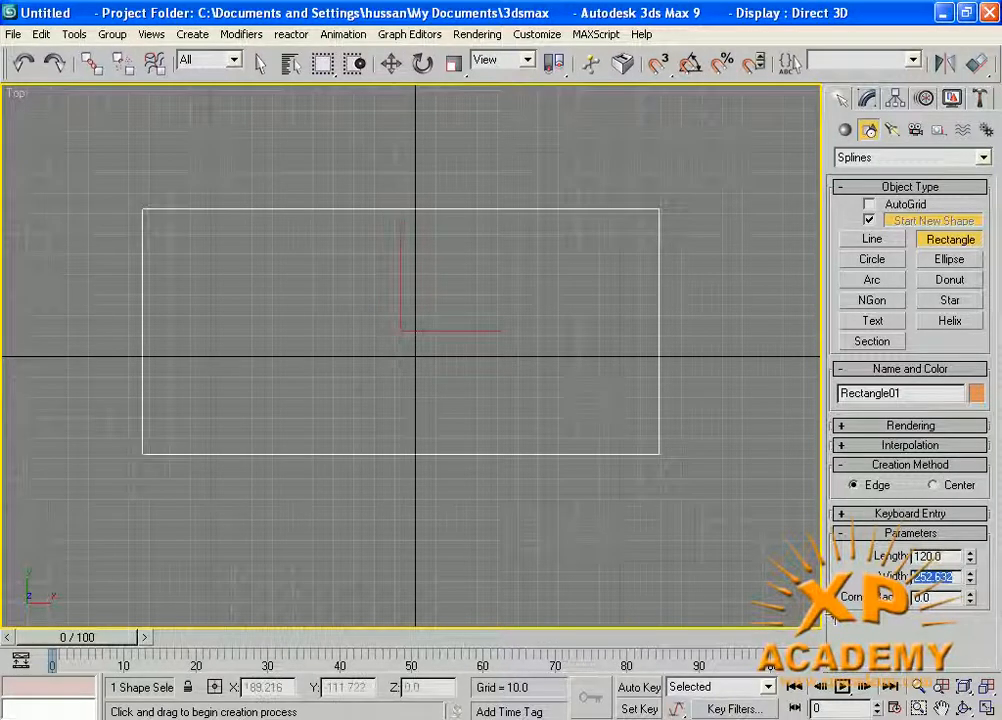
pyautogui.write('120')
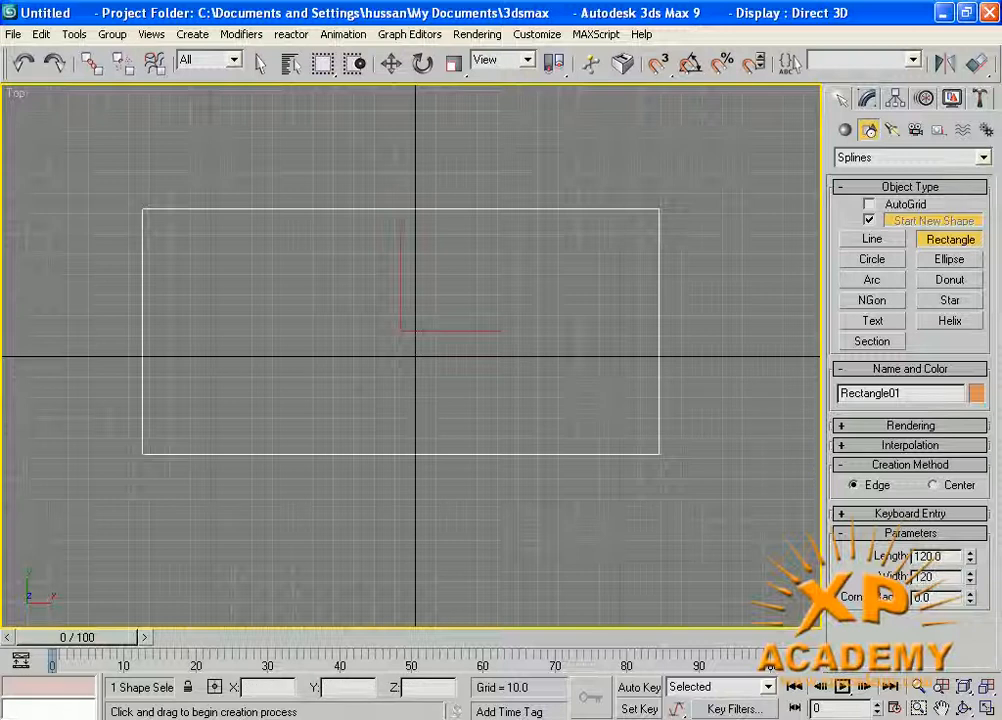
pyautogui.press('Return')
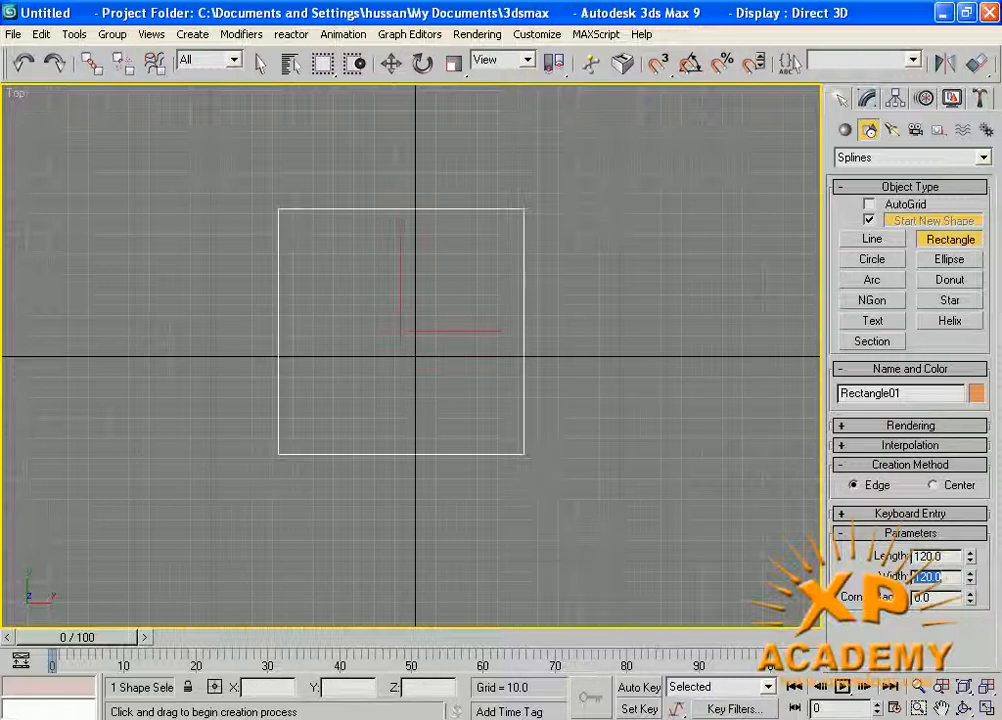
# Round the rectangle's corners with a corner radius of 30, and reduce the radius to 21.3.
pyautogui.moveTo(348, 392); pyautogui.dragTo(366, 387, button='middle')
pyautogui.scroll(2, 373, 350)
pyautogui.moveTo(379, 320); pyautogui.dragTo(348, 367, button='middle')
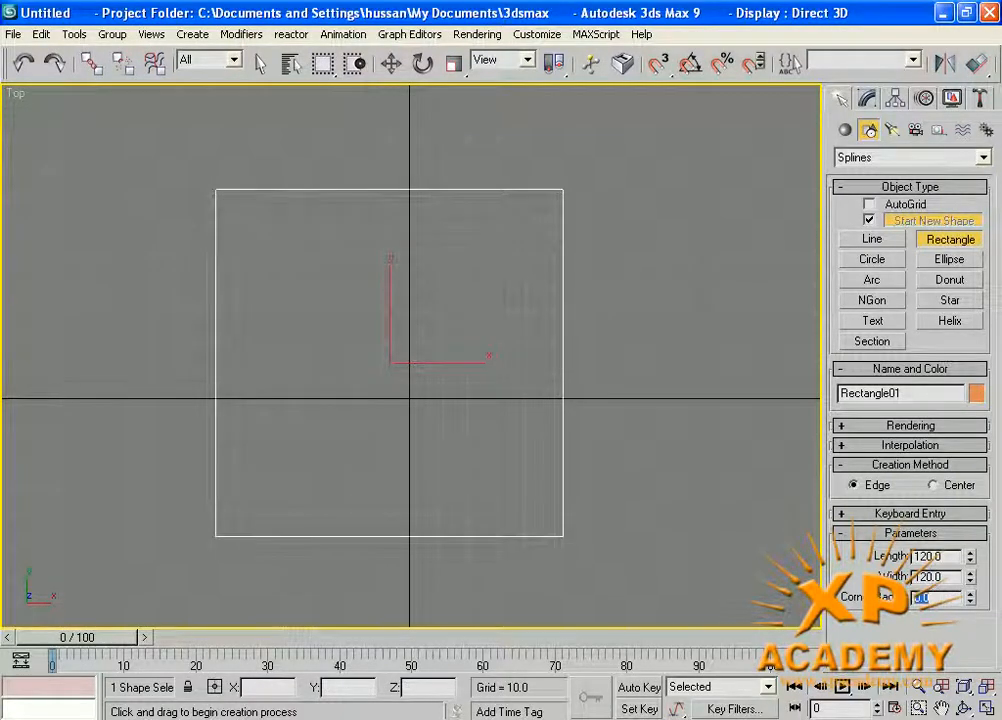
pyautogui.press('Return')
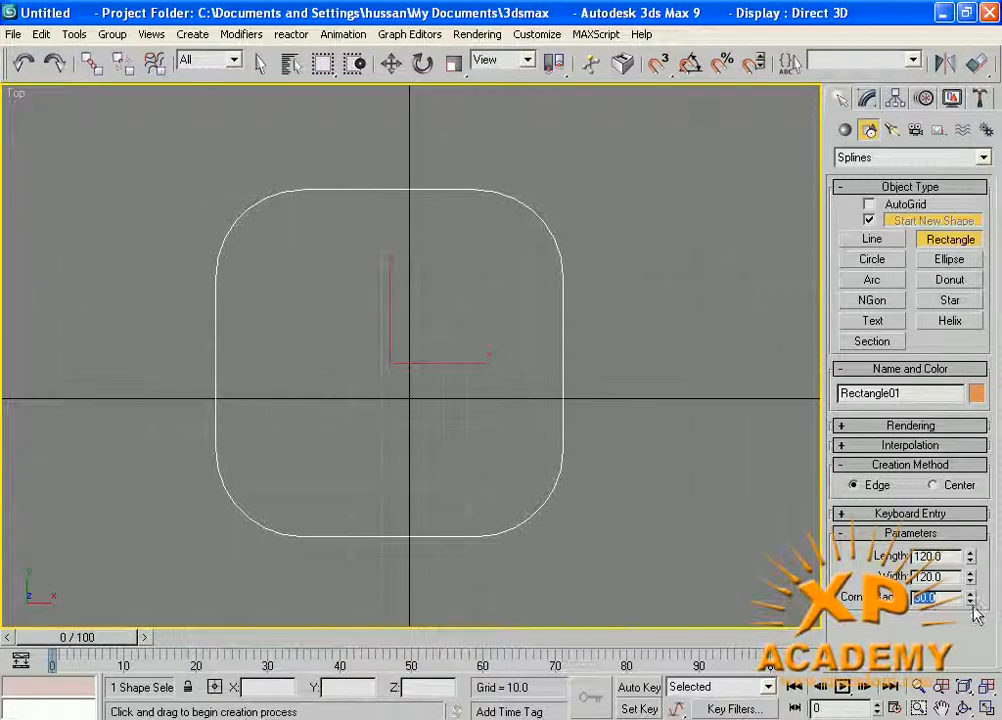
pyautogui.moveTo(970, 603); pyautogui.dragTo(956, 630)
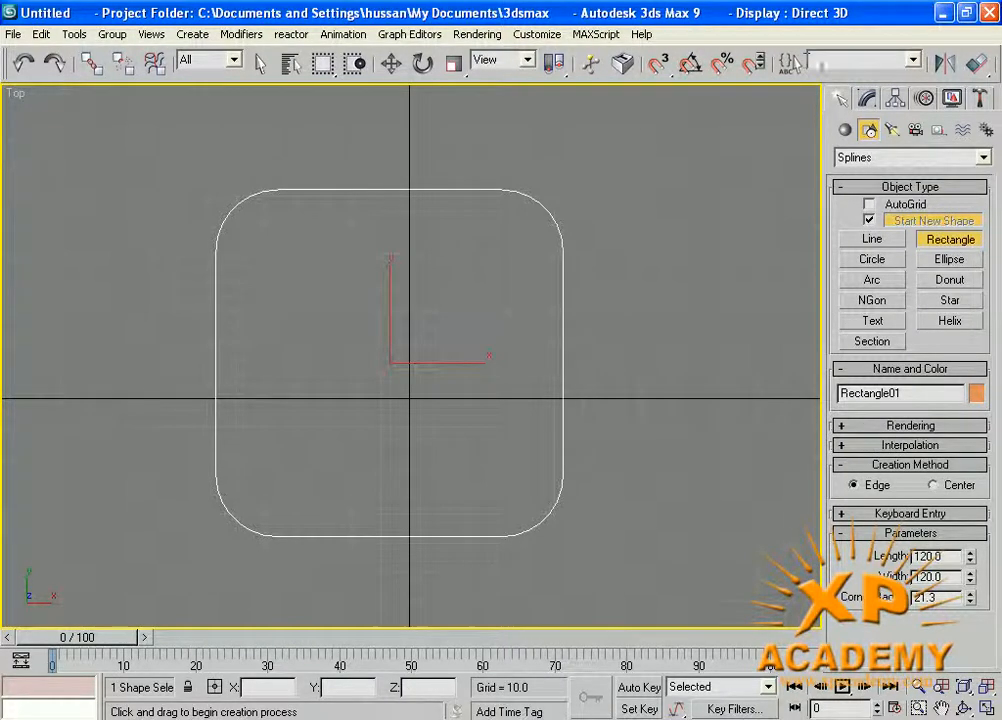
# Run a quick production render of the Top view to check the rectangle, and close the rendered frame.
pyautogui.moveTo(864, 72); pyautogui.dragTo(583, 74)
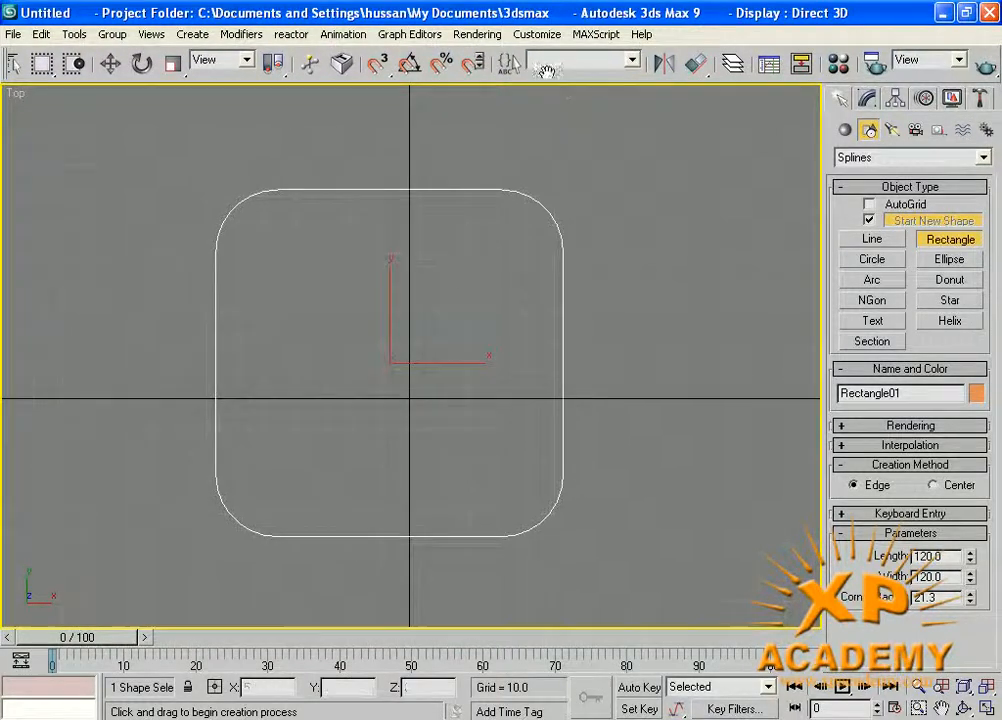
pyautogui.moveTo(547, 70); pyautogui.dragTo(812, 72)
pyautogui.moveTo(942, 68); pyautogui.dragTo(427, 80)
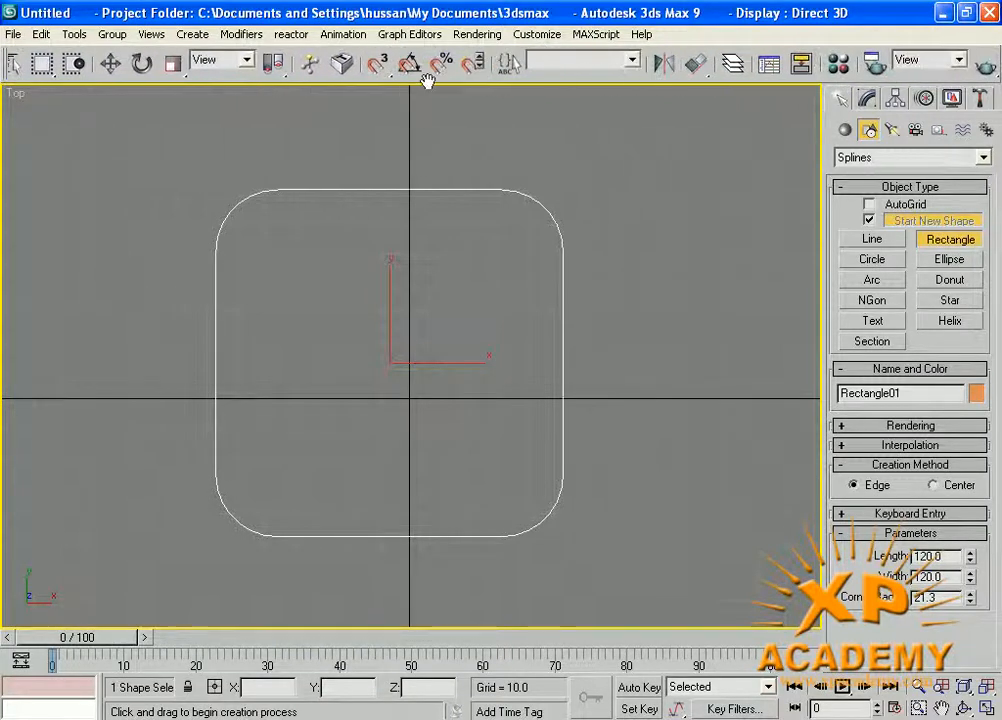
pyautogui.click(985, 68)
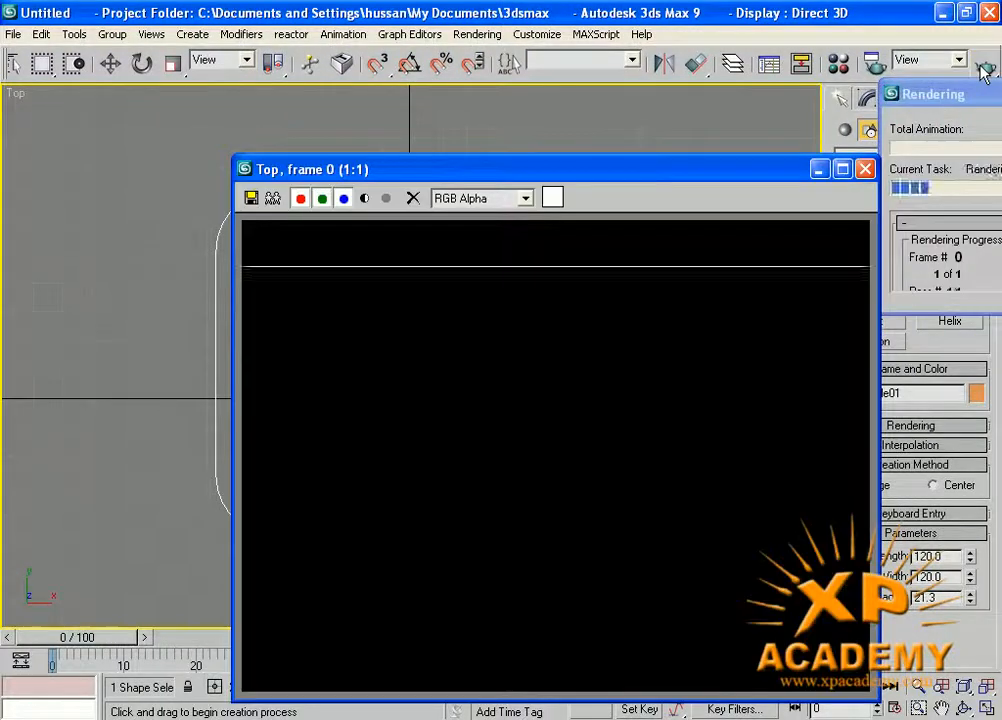
pyautogui.moveTo(479, 180); pyautogui.dragTo(352, 6)
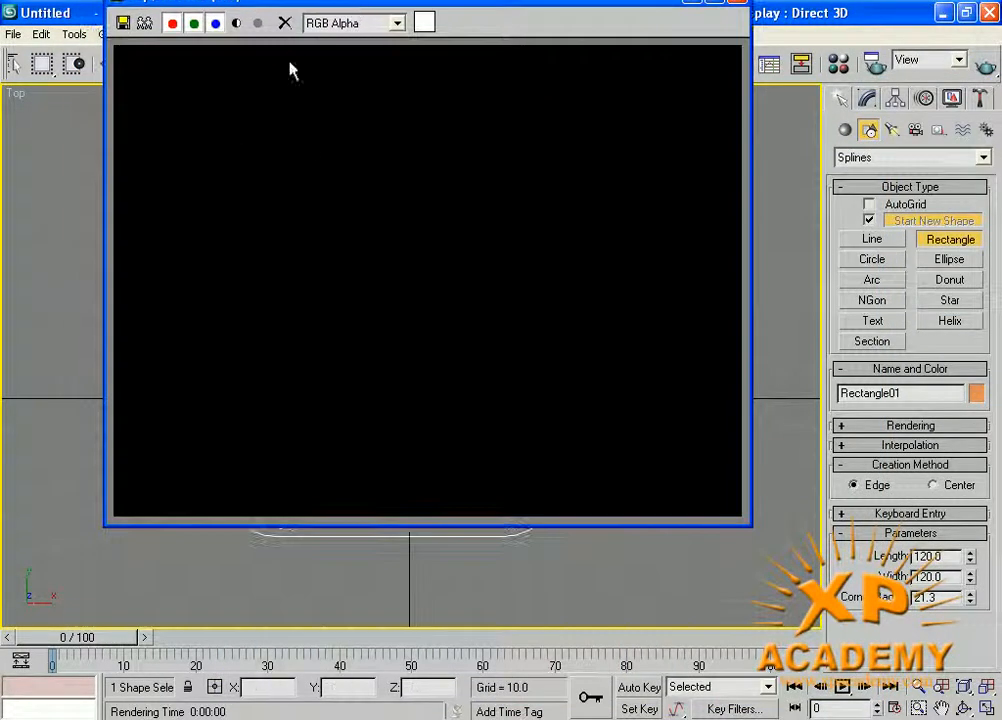
pyautogui.moveTo(420, 5); pyautogui.dragTo(503, 93)
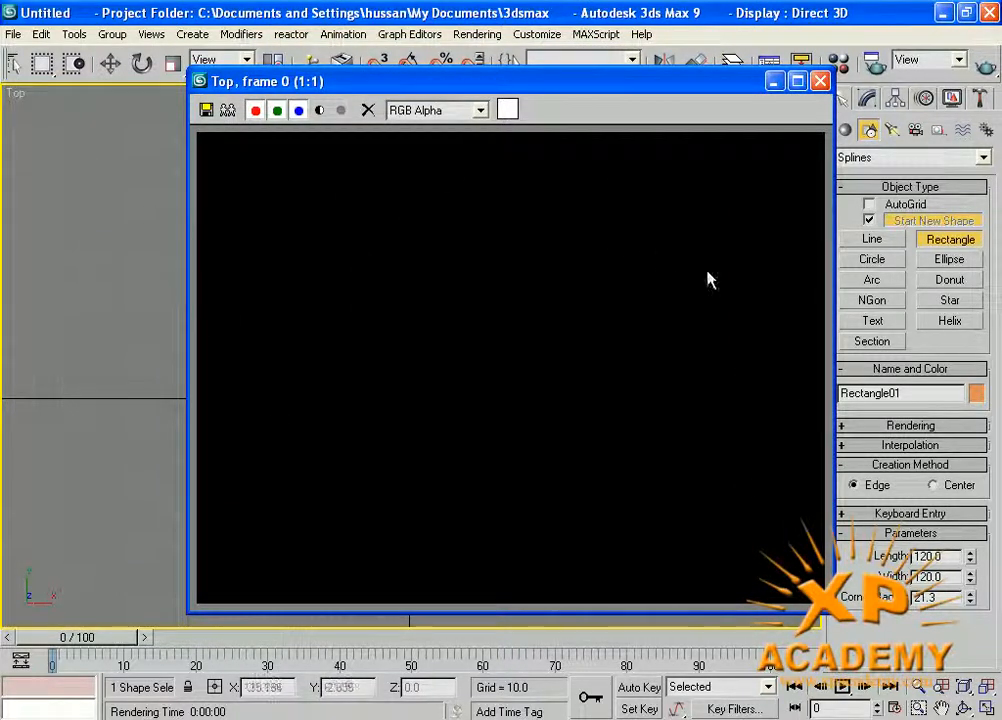
pyautogui.click(820, 81)
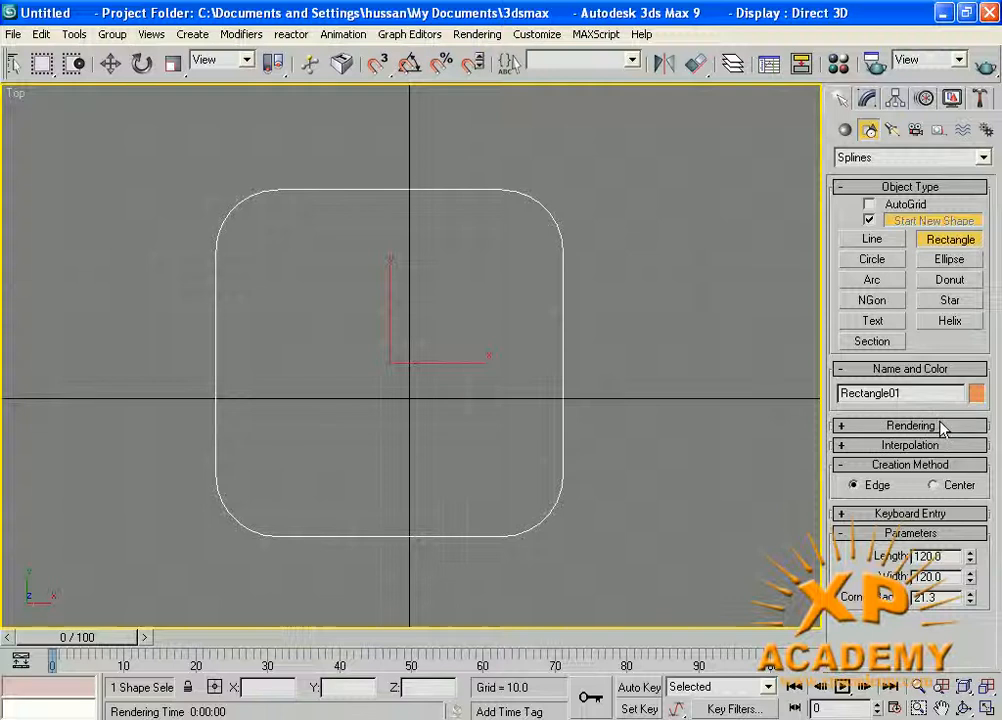
# Turn on Enable In Renderer for the rectangle and check it with a quick render of the Top view.
pyautogui.click(843, 430)
pyautogui.moveTo(840, 515)
pyautogui.mouseDown()
pyautogui.moveTo(841, 504)
pyautogui.moveTo(838, 523)
pyautogui.mouseUp()
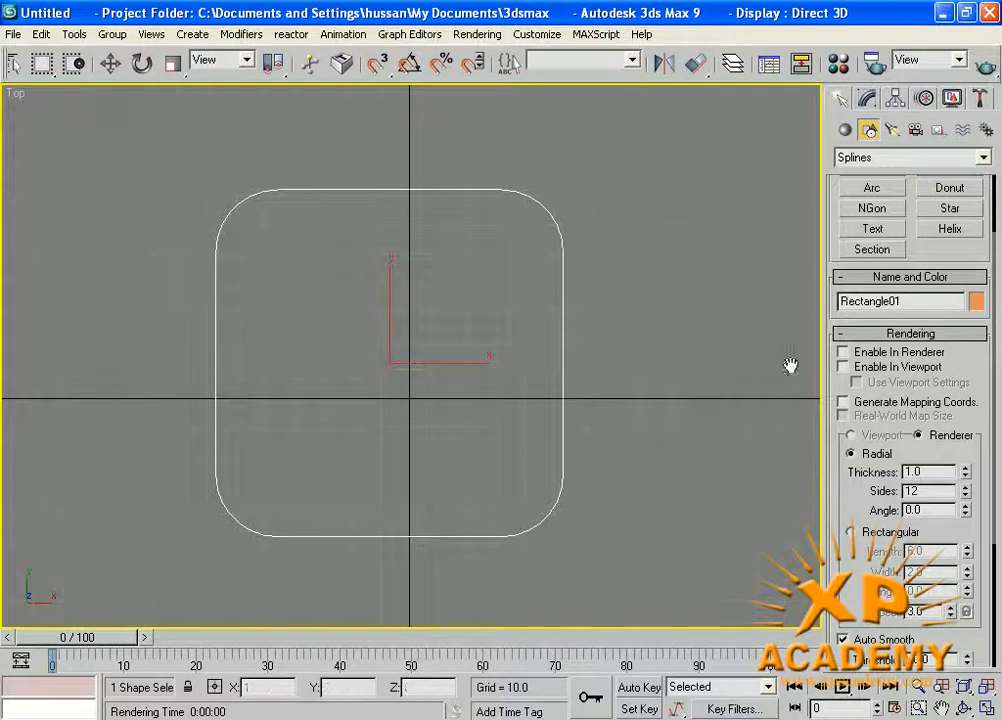
pyautogui.click(843, 353)
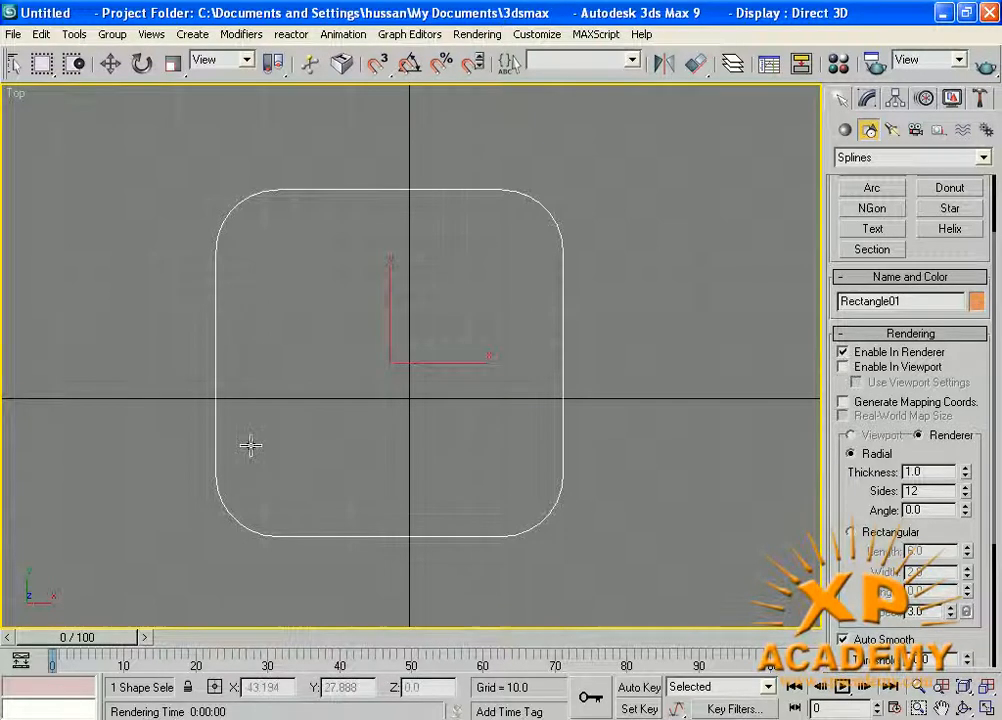
pyautogui.moveTo(407, 362); pyautogui.dragTo(410, 389, button='middle')
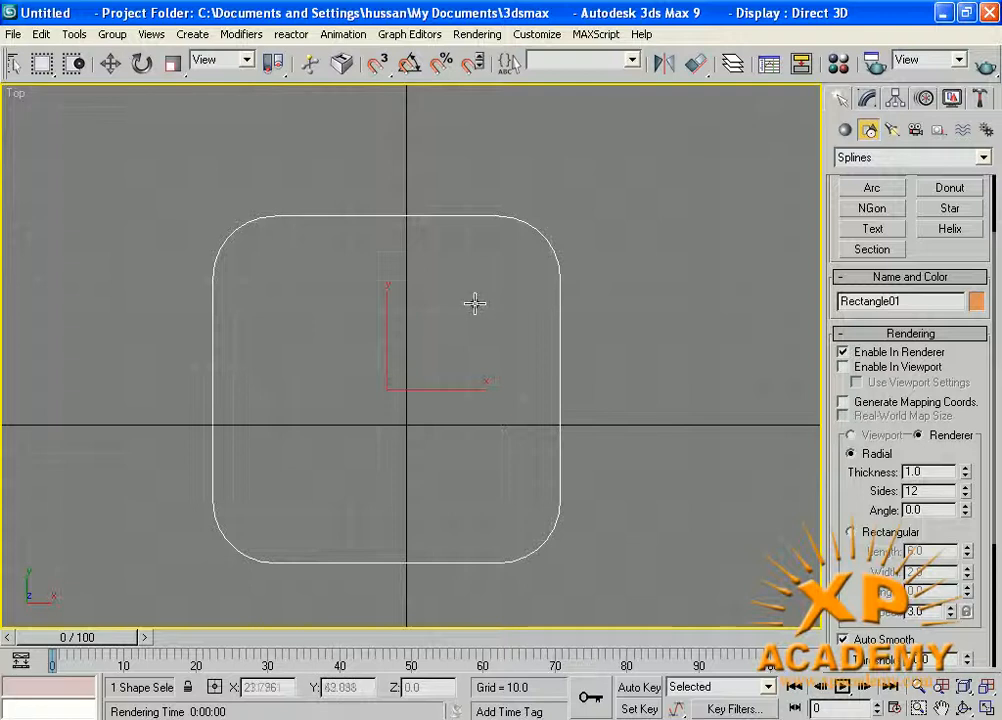
pyautogui.click(986, 68)
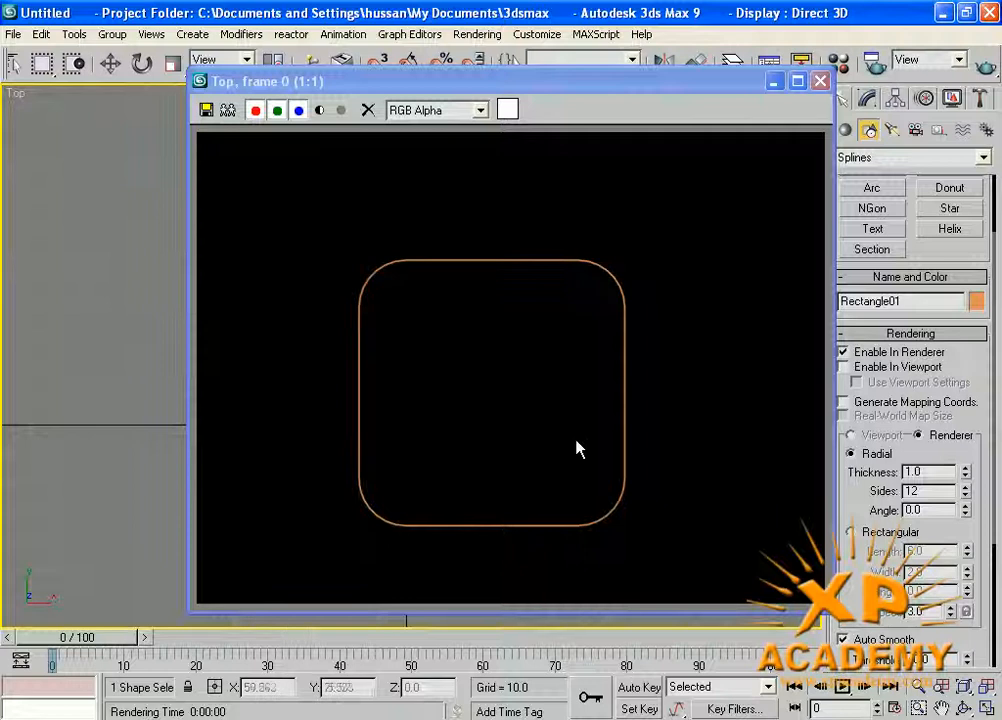
pyautogui.click(820, 80)
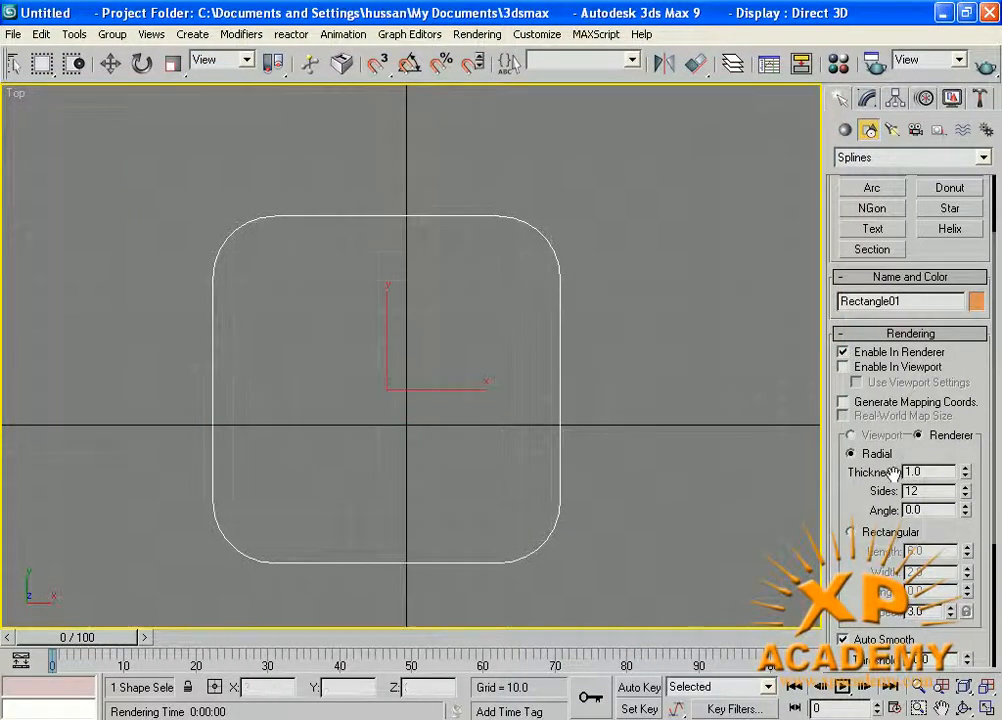
# Turn on Enable In Viewport for the rectangle and return to four viewports to examine it in the Perspective view.
pyautogui.click(843, 367)
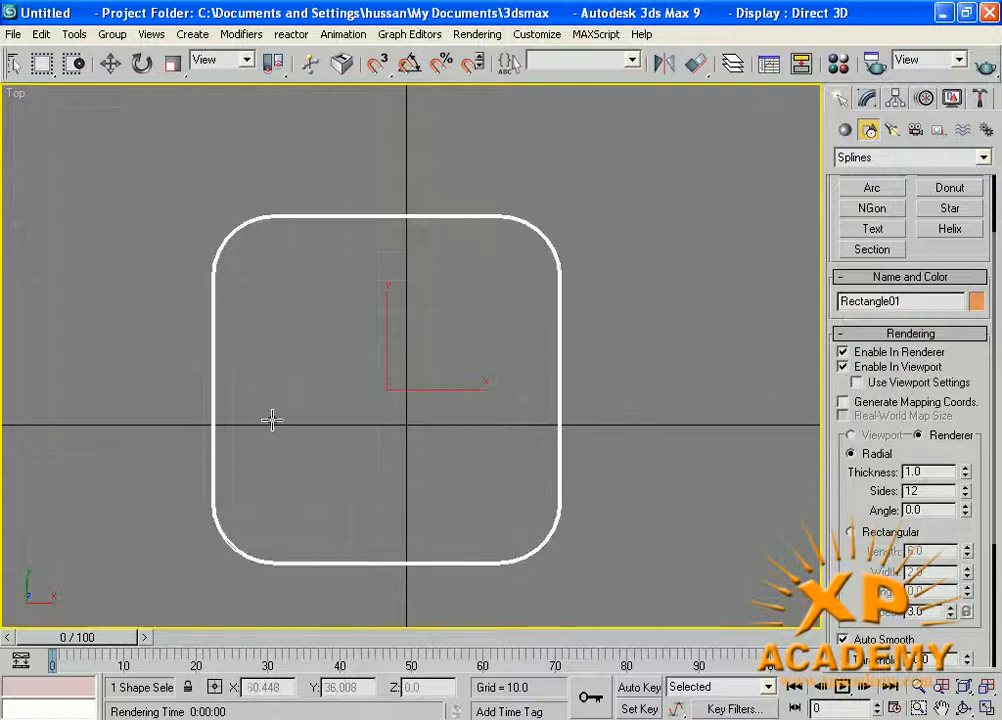
pyautogui.moveTo(447, 443); pyautogui.dragTo(451, 442, button='middle')
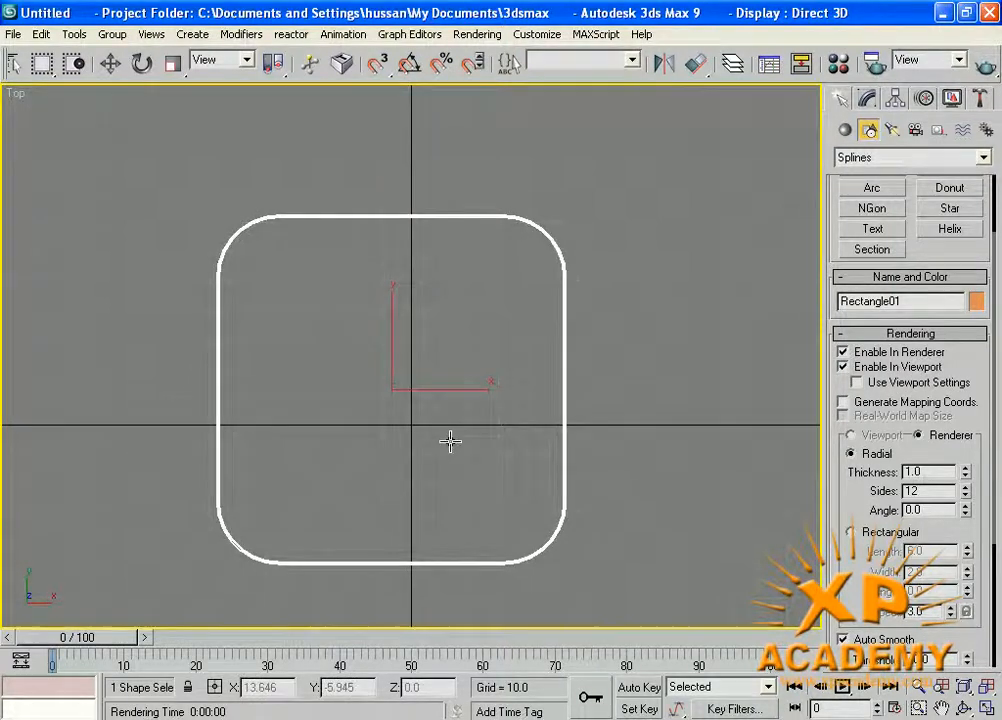
pyautogui.hotkey('alt', 'w')
pyautogui.rightClick(522, 510)
pyautogui.scroll(-1, 540, 511)
pyautogui.scroll(5, 562, 515)
pyautogui.scroll(-4, 575, 463)
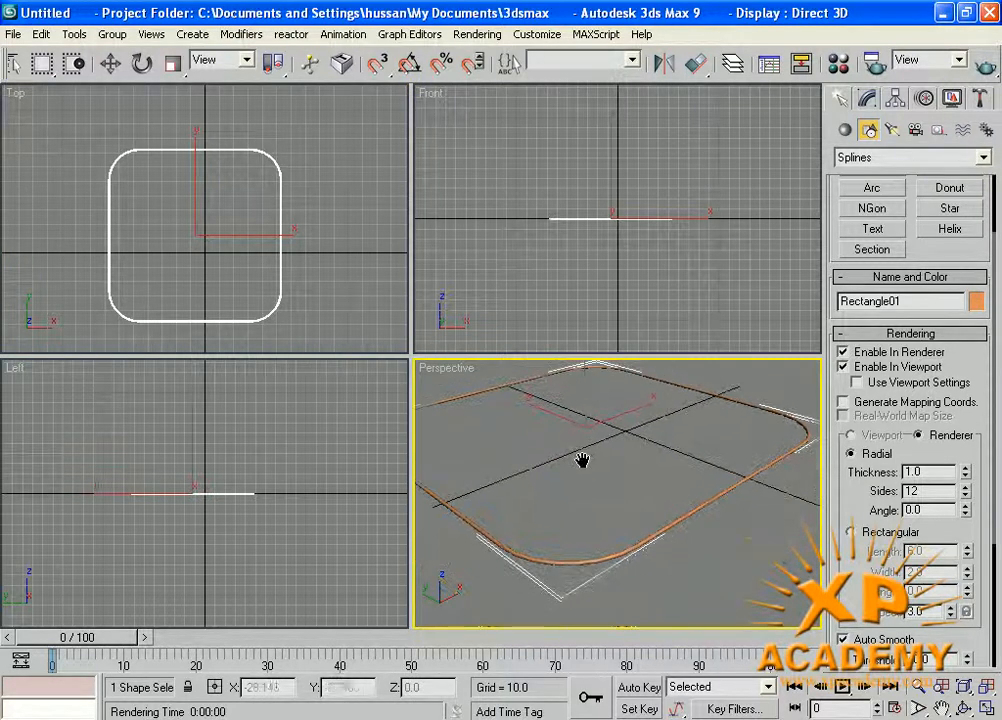
# Compare the rectangle in the maximized Perspective viewport with Enable In Viewport off and on, leaving it on.
pyautogui.click(843, 367)
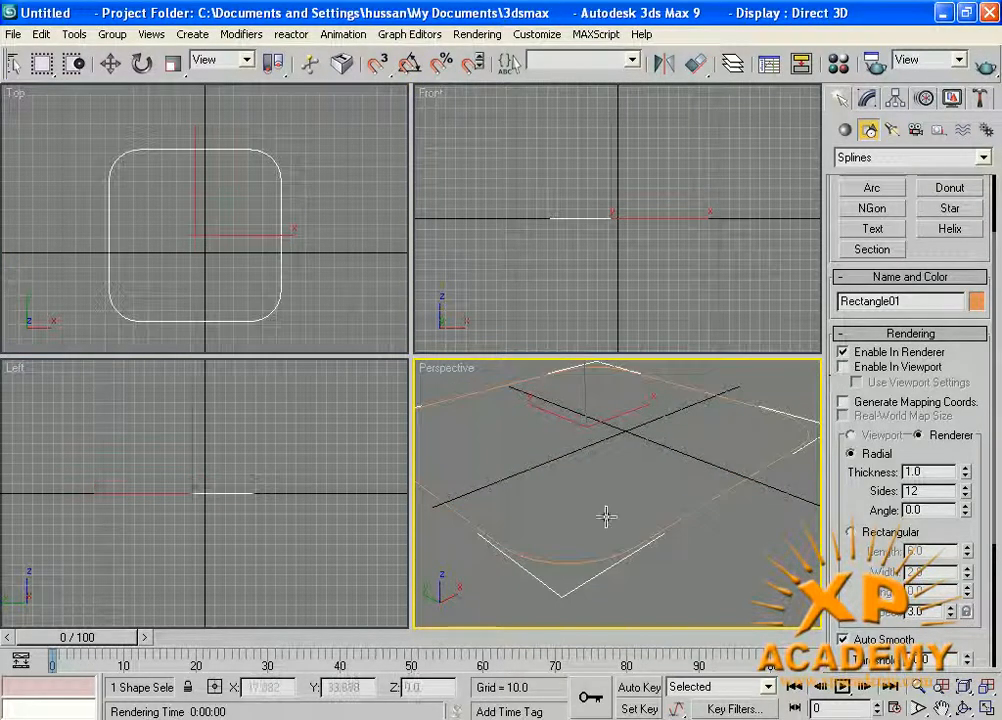
pyautogui.hotkey('alt', 'w')
pyautogui.moveTo(416, 450); pyautogui.dragTo(526, 481, button='middle')
pyautogui.click(843, 368)
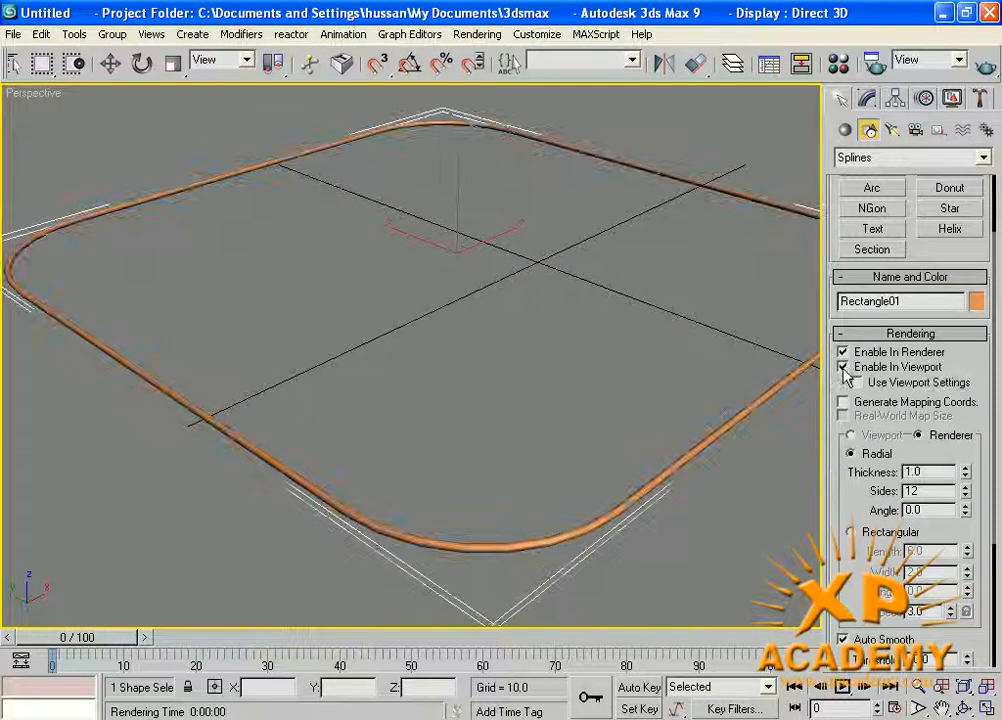
pyautogui.click(843, 368)
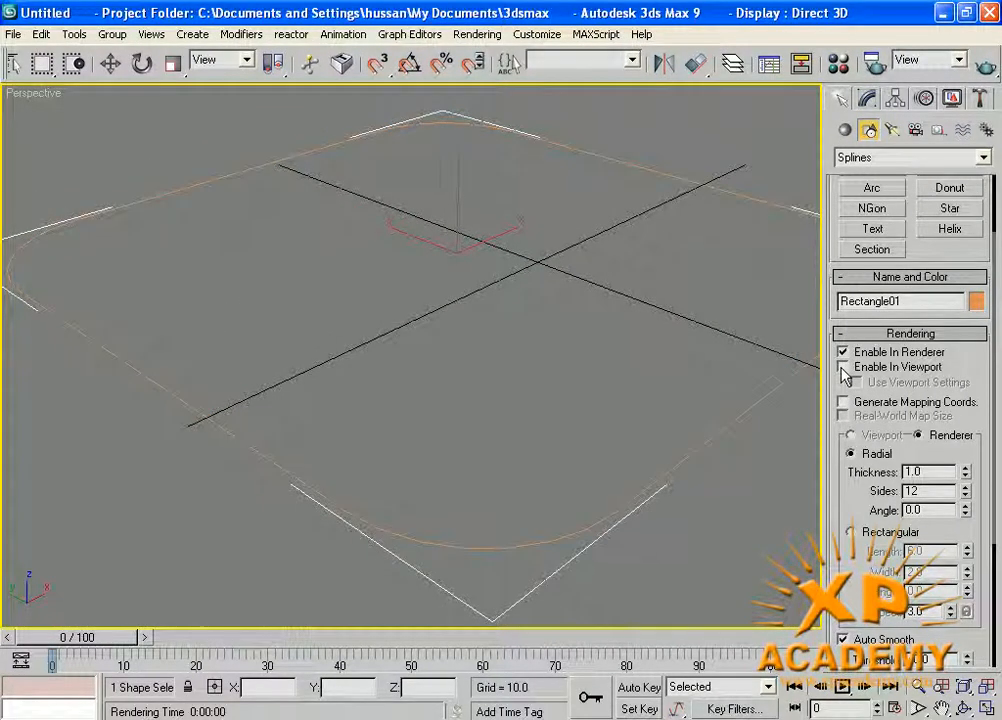
pyautogui.click(843, 368)
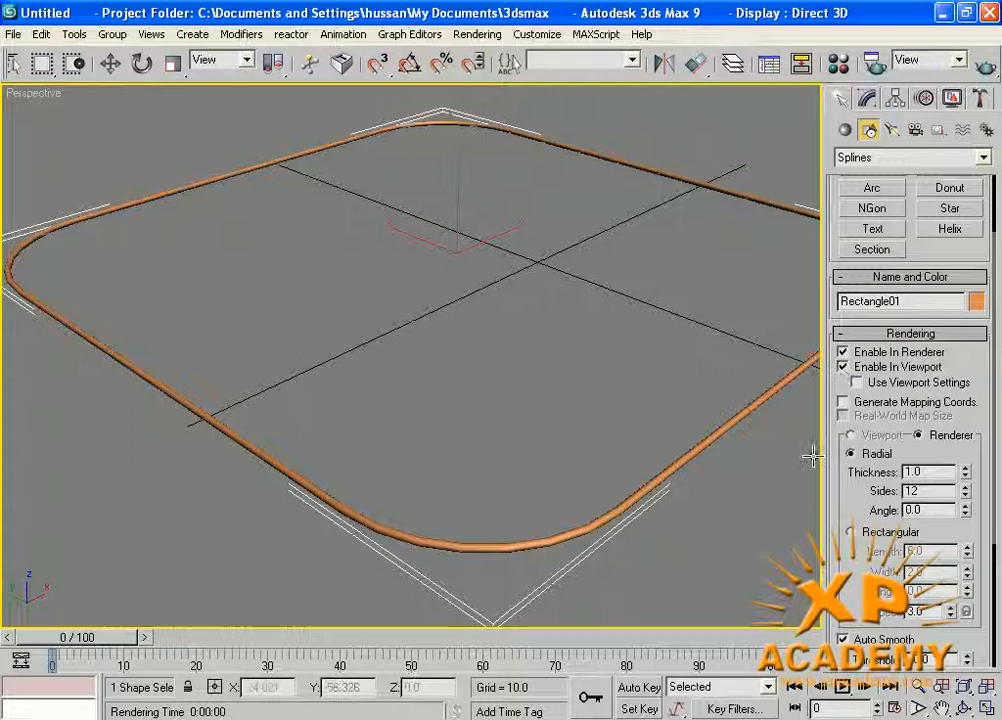
# Check the rounded rectangle with a quick render of the Perspective view and close the rendered frame.
pyautogui.keyDown('alt'); pyautogui.moveTo(649, 430); pyautogui.dragTo(604, 474, button='middle'); pyautogui.keyUp('alt')
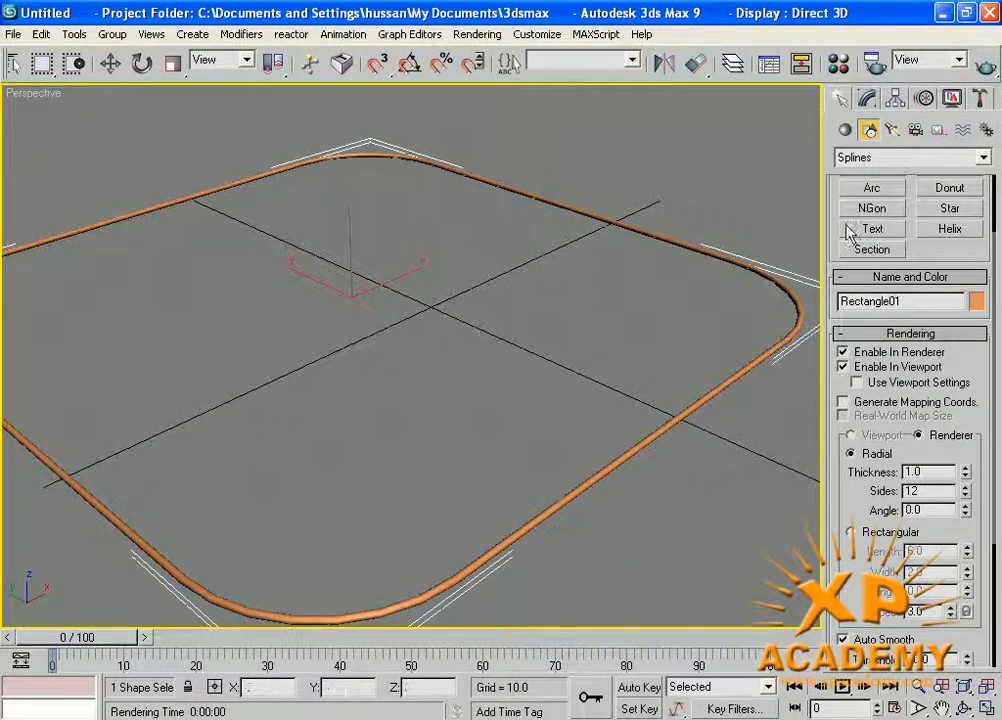
pyautogui.click(979, 79)
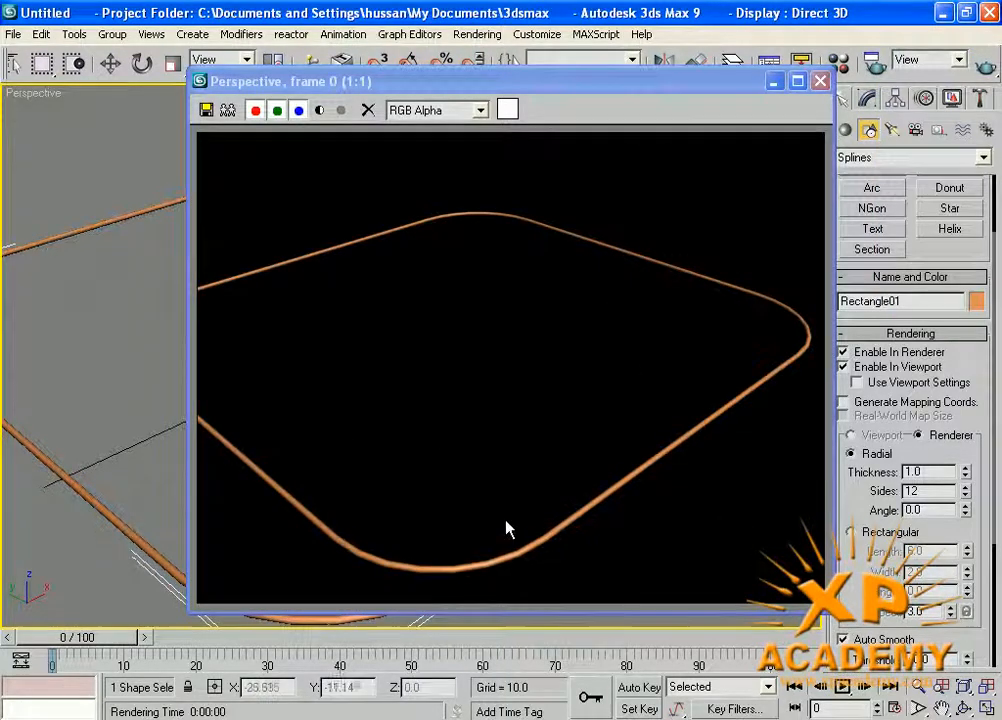
pyautogui.click(820, 80)
# Increase the rounded rectangle's Radial rendering thickness to 6.94.
pyautogui.moveTo(842, 504); pyautogui.dragTo(837, 399)
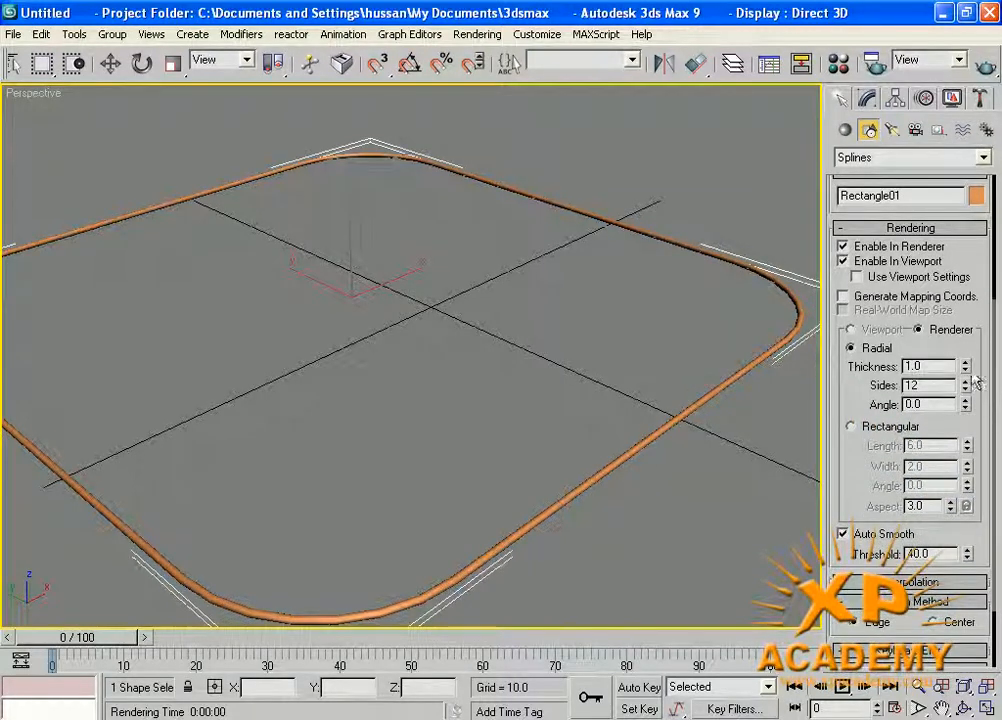
pyautogui.moveTo(966, 366); pyautogui.dragTo(636, 512)
pyautogui.scroll(-5, 636, 512)
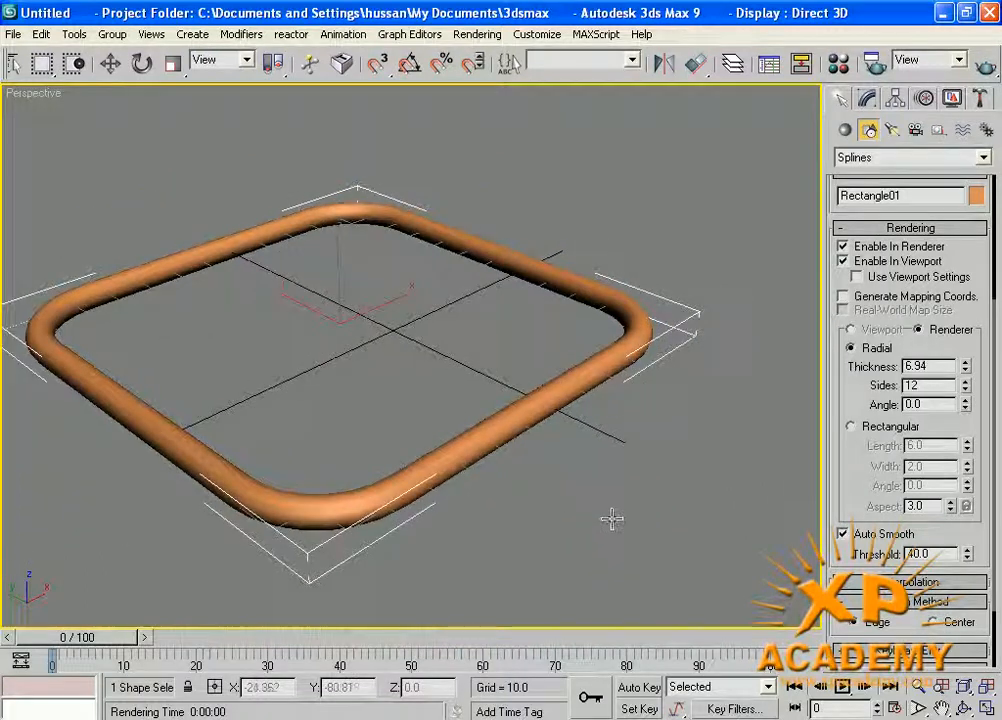
# Draw a second rectangle with the same rendering settings beside the rounded one in the Perspective view.
pyautogui.moveTo(521, 503); pyautogui.dragTo(763, 380)
pyautogui.scroll(-4, 732, 490)
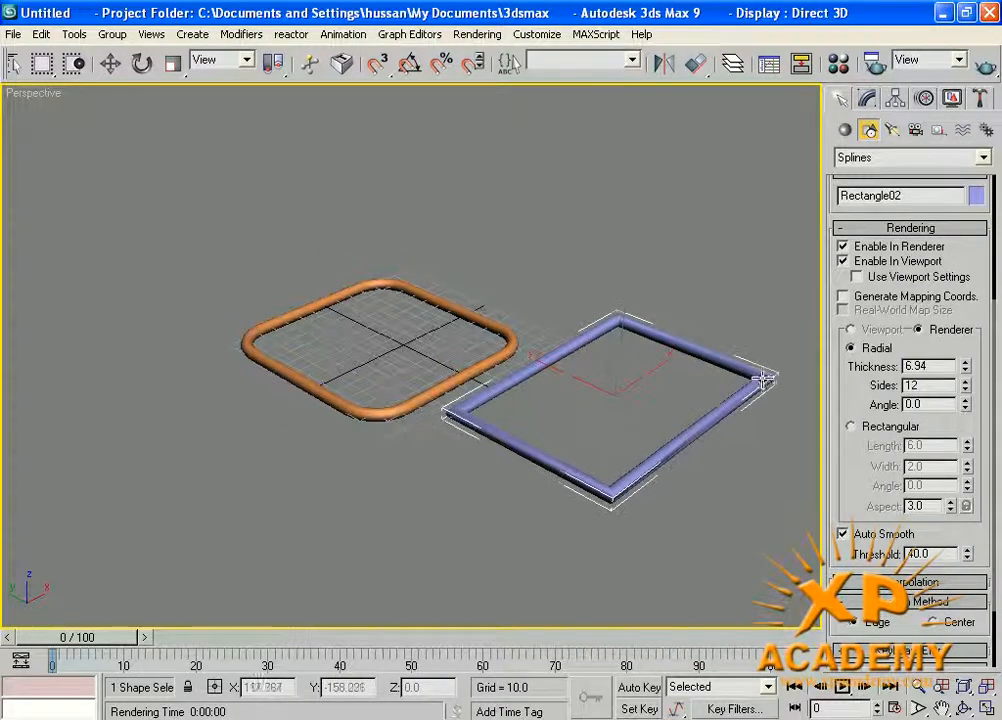
pyautogui.moveTo(602, 341); pyautogui.dragTo(630, 333, button='middle')
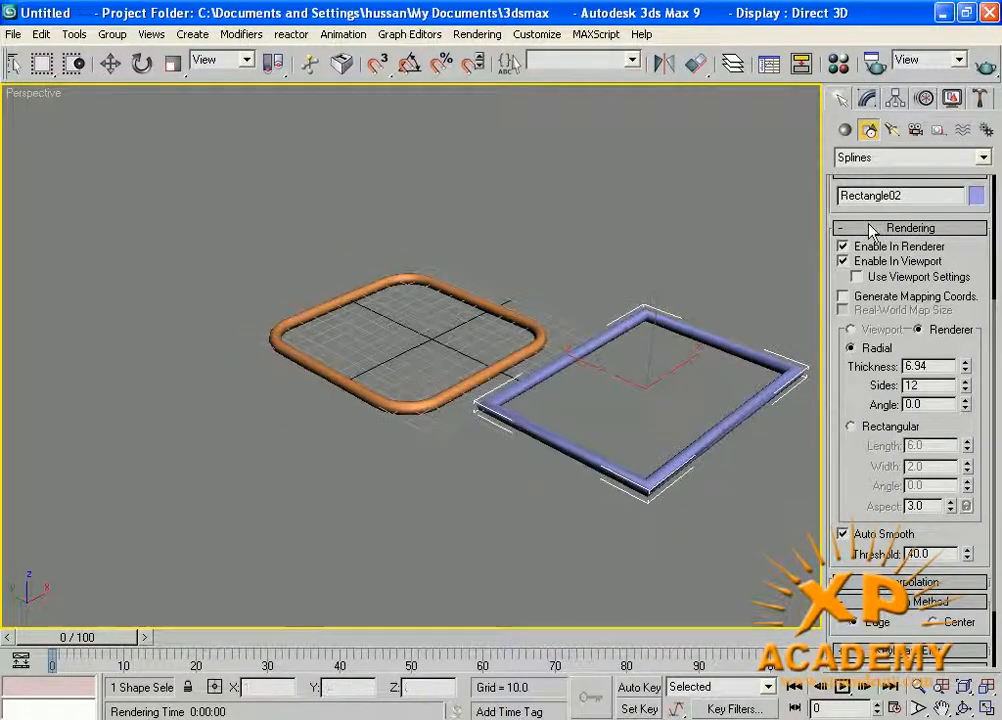
# Draw a large circle in front of the rounded rectangle and another rectangle behind it in the Perspective view.
pyautogui.scroll(5, 900, 300)
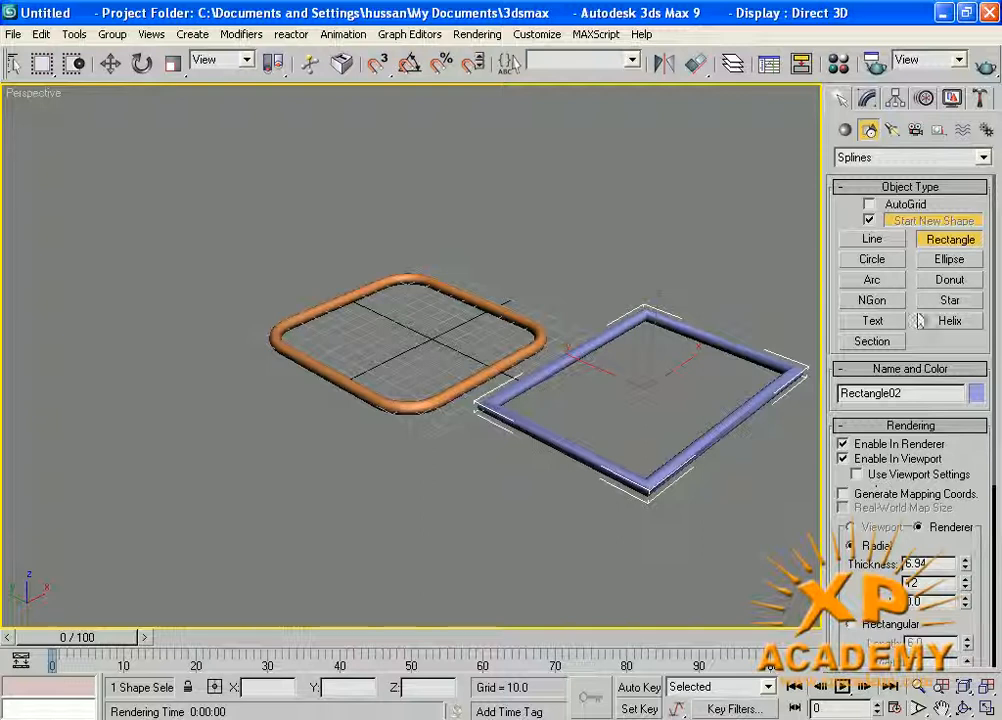
pyautogui.click(878, 261)
pyautogui.moveTo(163, 470); pyautogui.dragTo(200, 565)
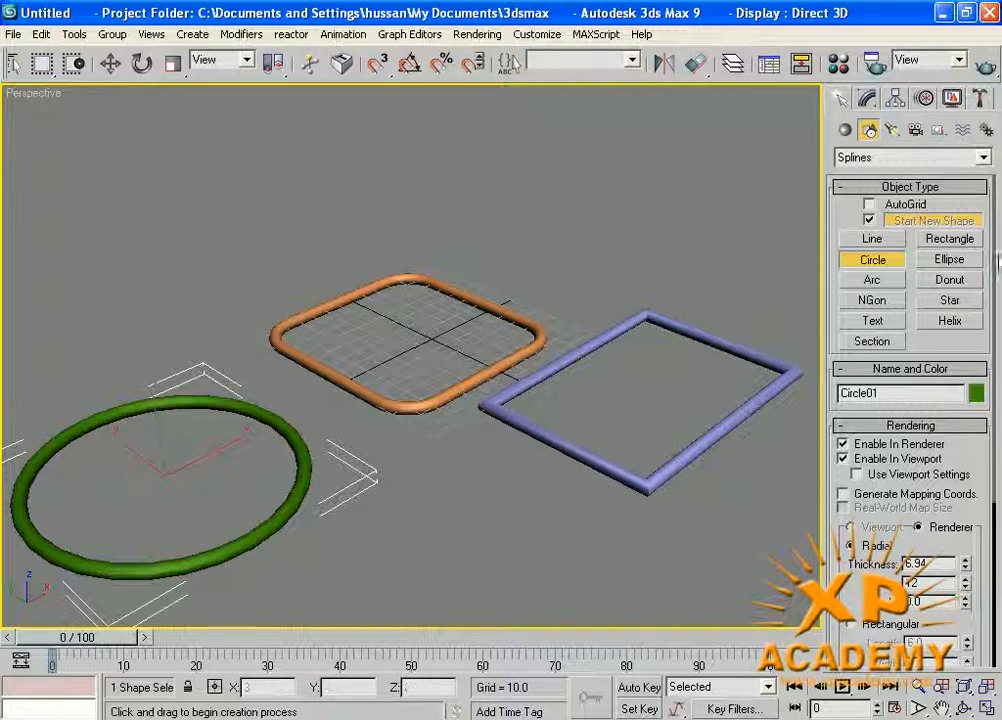
pyautogui.click(950, 239)
pyautogui.moveTo(147, 215); pyautogui.dragTo(480, 185)
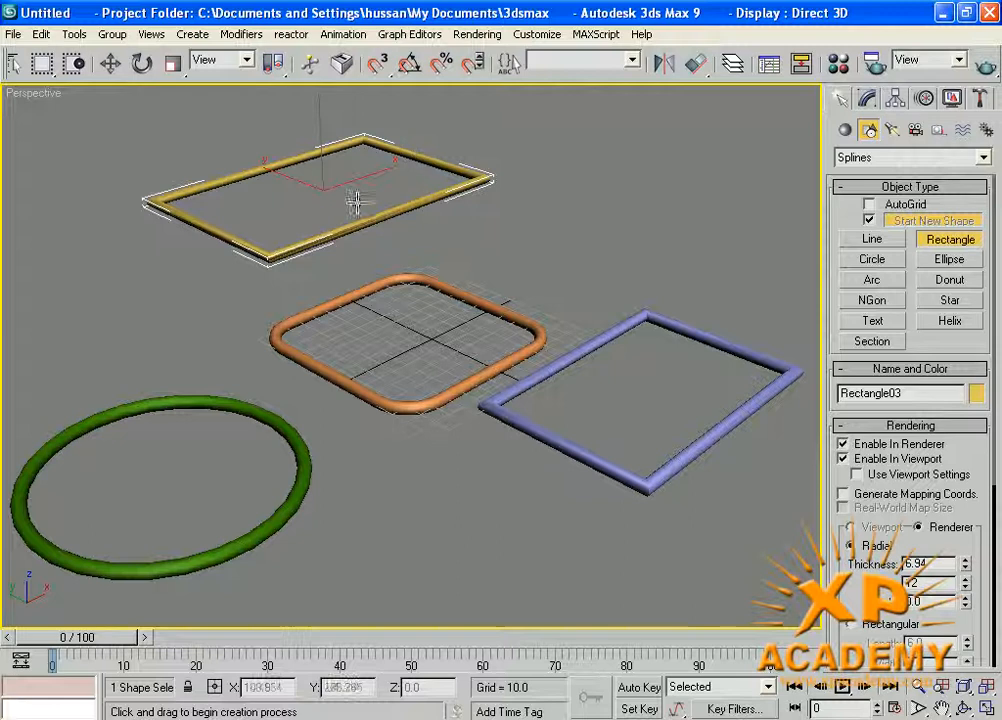
# Select all four shapes in the scene and delete them.
pyautogui.rightClick(540, 355)
pyautogui.hotkey('ctrl', 'a')
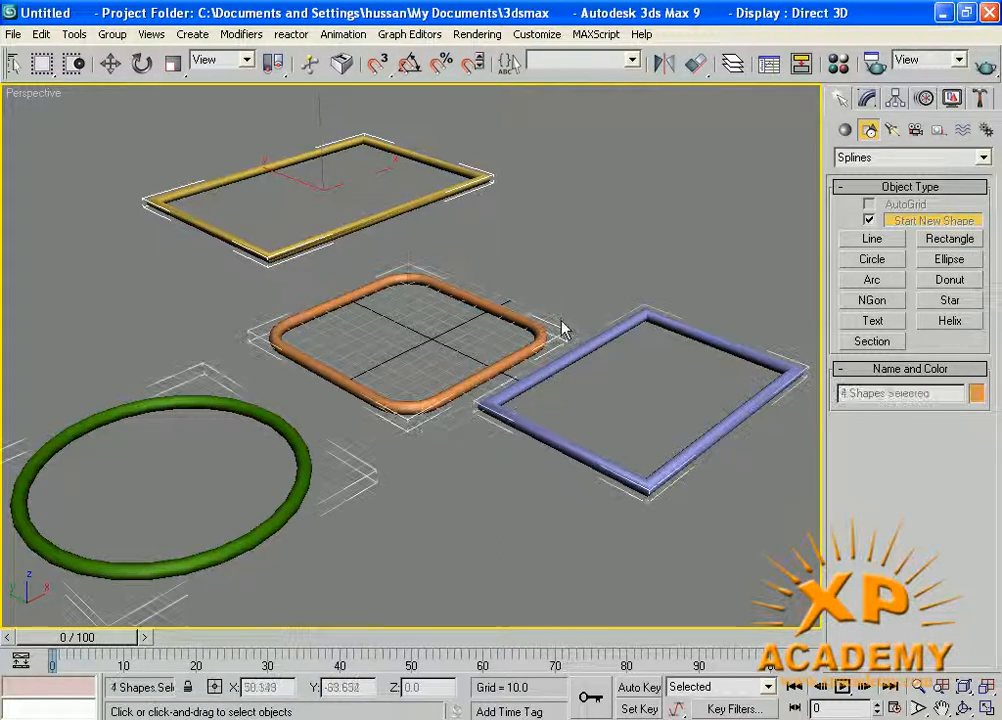
pyautogui.press('Delete')
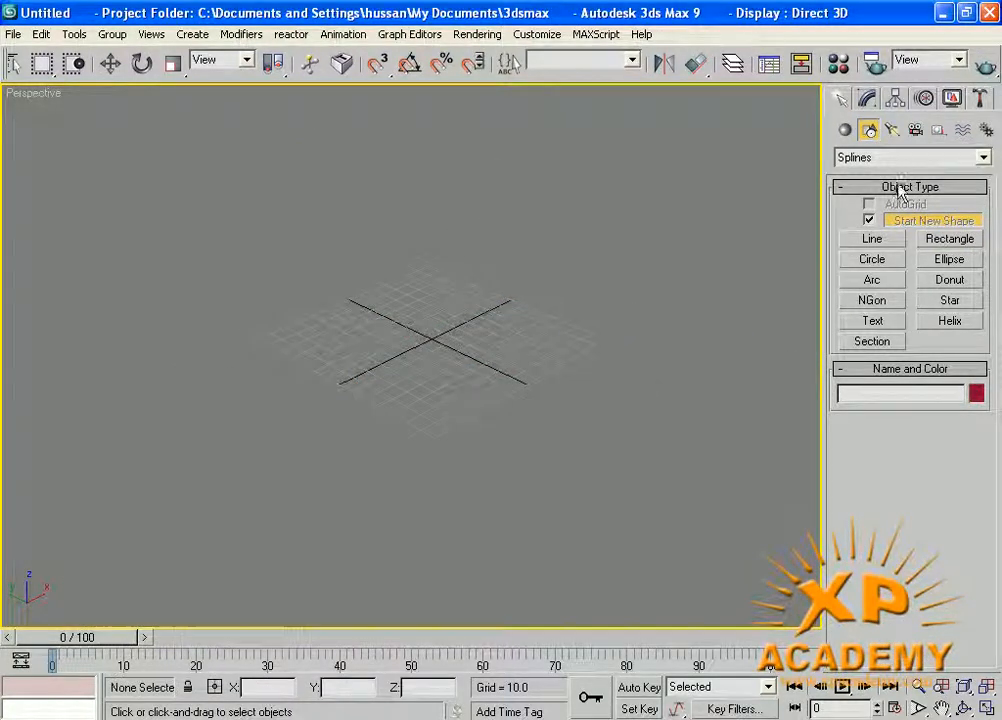
# Turn off Enable In Renderer and Enable In Viewport for new rectangles.
pyautogui.click(935, 242)
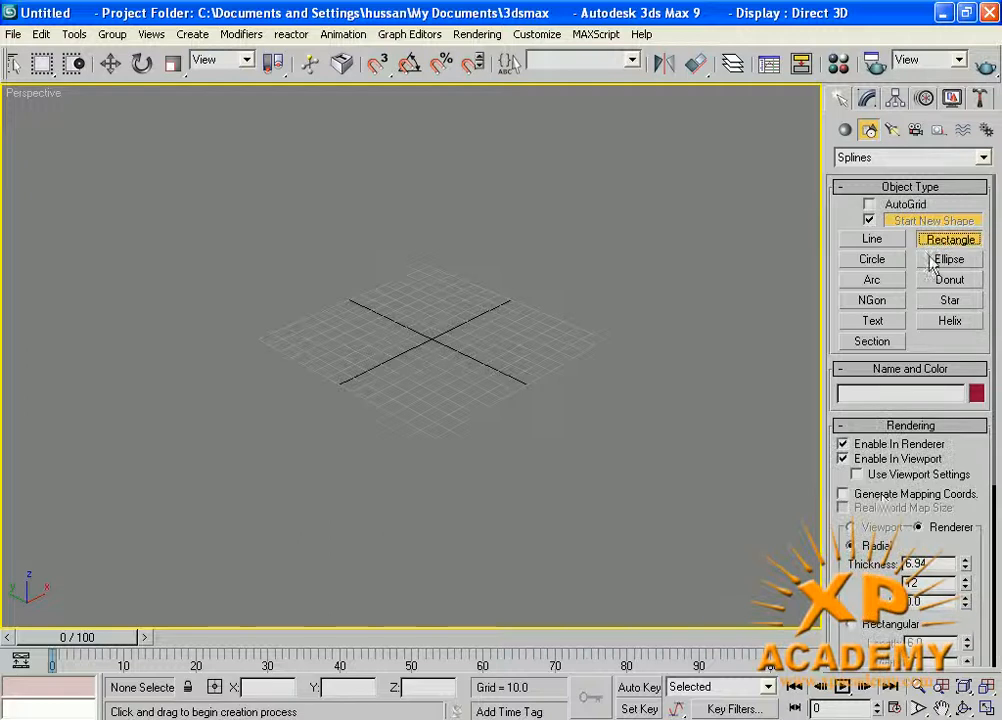
pyautogui.click(843, 444)
pyautogui.click(843, 459)
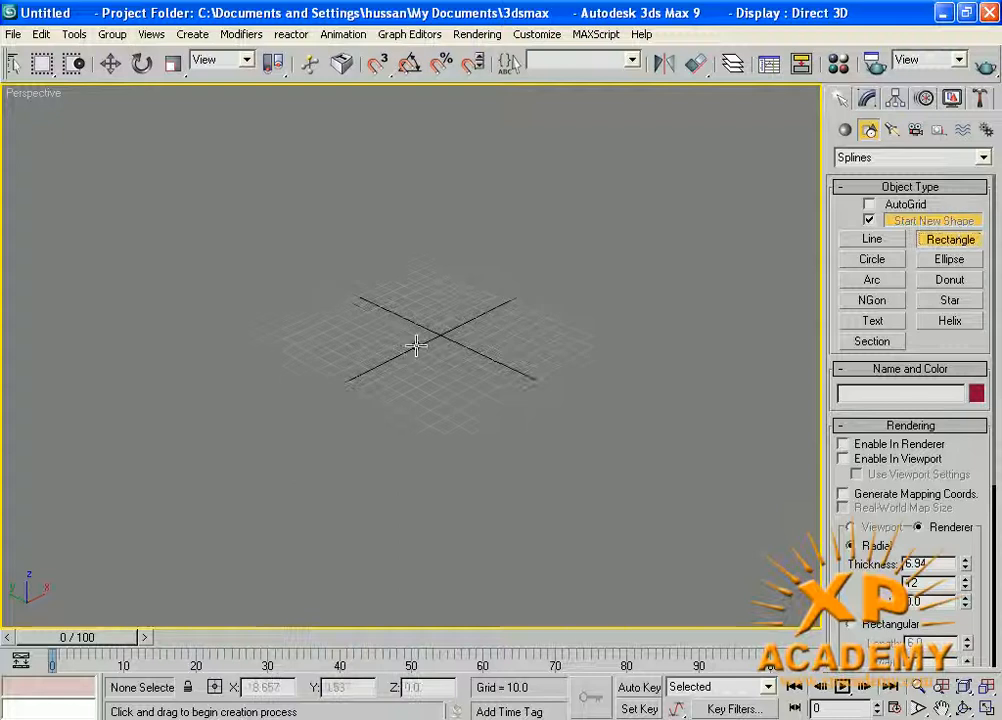
# Draw a large rectangle in the maximized Top view and a smaller separate rectangle inside it.
pyautogui.hotkey('alt', 'w')
pyautogui.rightClick(276, 257)
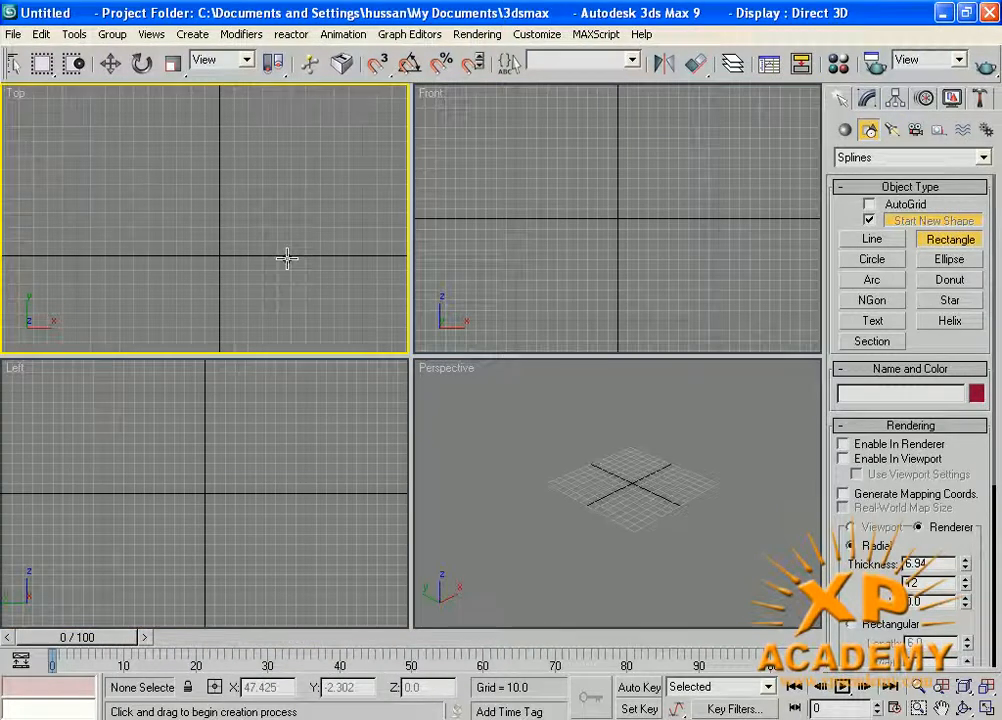
pyautogui.hotkey('alt', 'w')
pyautogui.moveTo(298, 231); pyautogui.dragTo(728, 544)
pyautogui.moveTo(508, 371); pyautogui.dragTo(490, 369, button='middle')
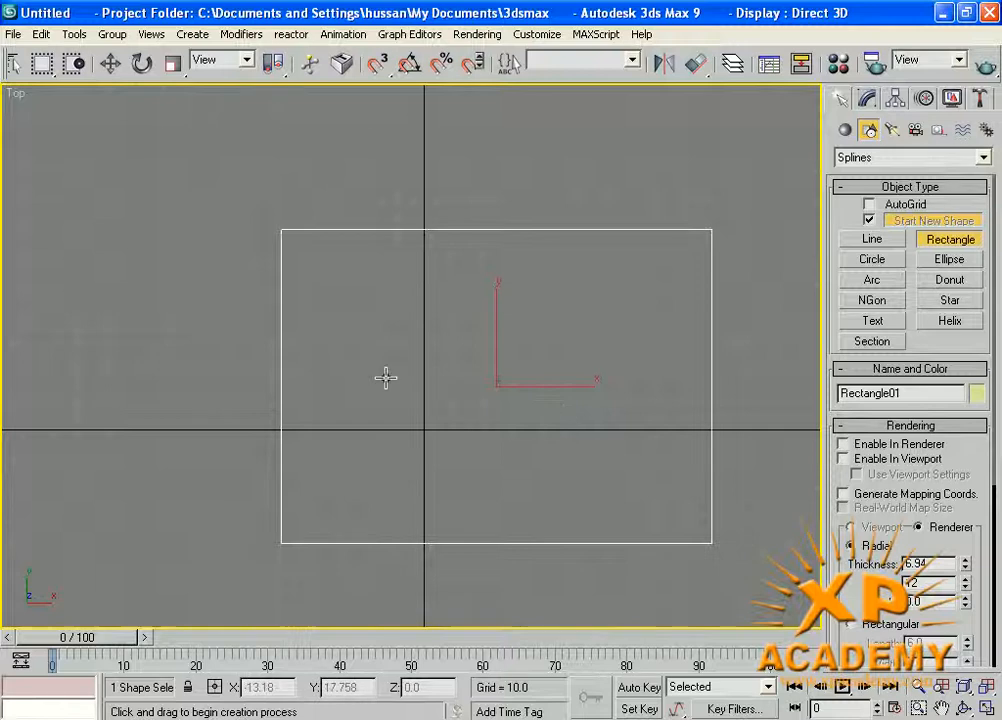
pyautogui.moveTo(425, 291); pyautogui.dragTo(642, 487)
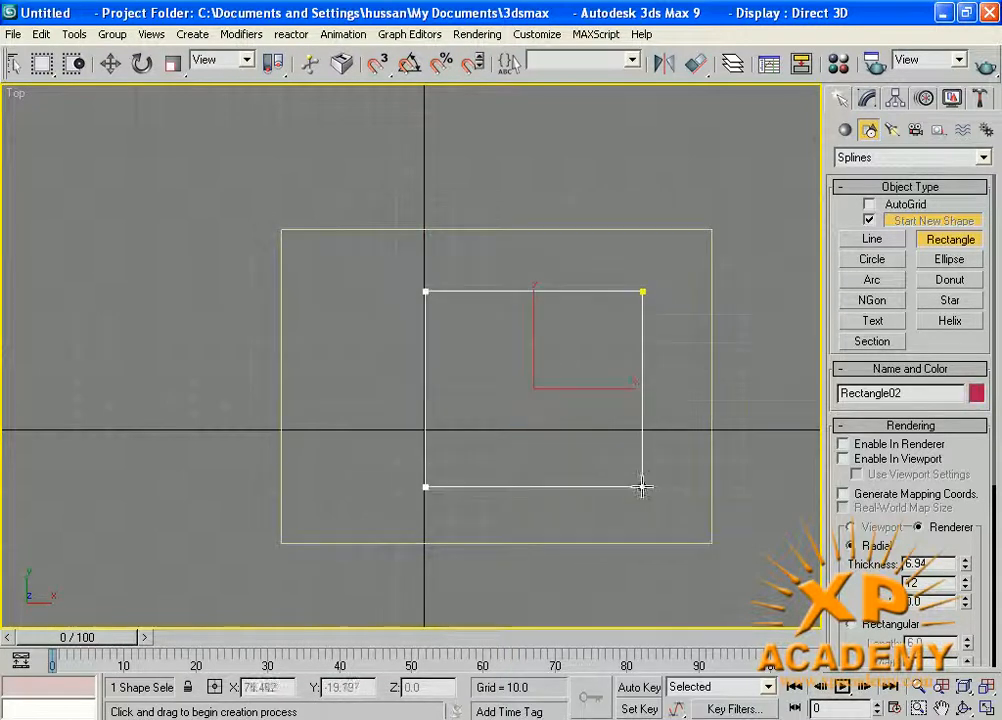
# Select the outer and inner rectangles in turn, try deleting the inner one and undo the deletion.
pyautogui.rightClick(352, 459)
pyautogui.click(282, 399)
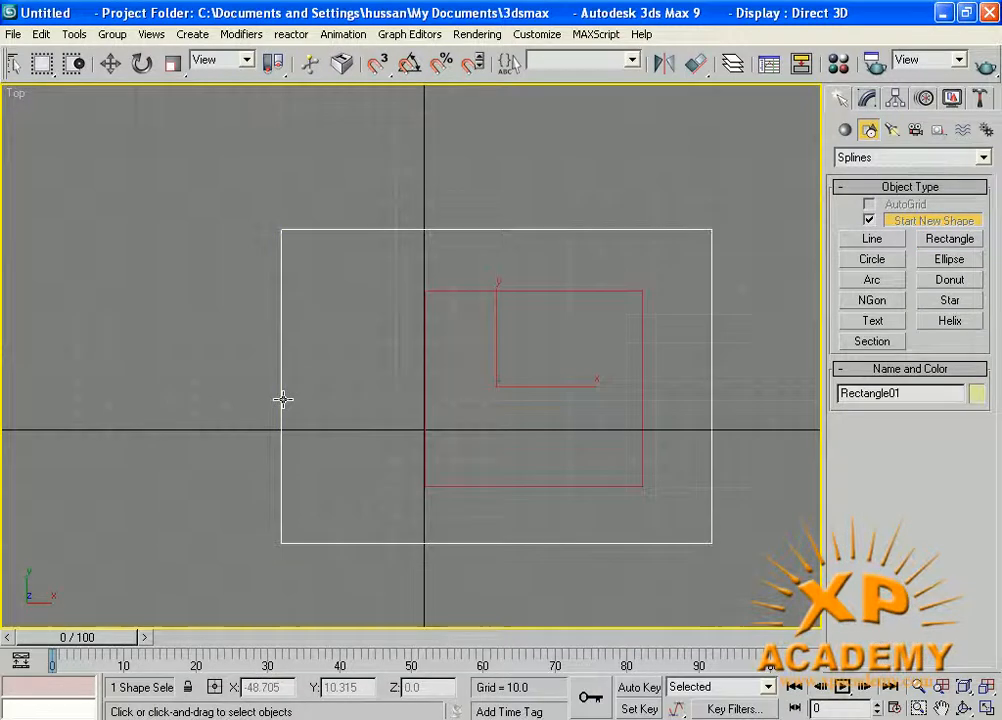
pyautogui.click(477, 487)
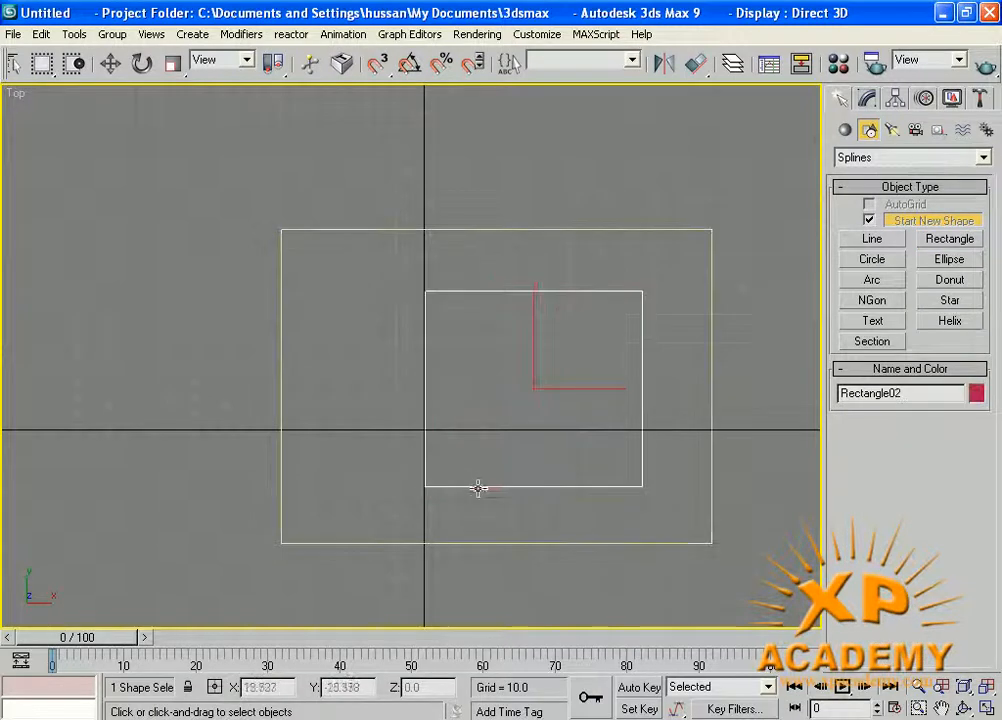
pyautogui.click(449, 456)
pyautogui.click(450, 489)
pyautogui.click(445, 482)
pyautogui.click(447, 487)
pyautogui.press('Delete')
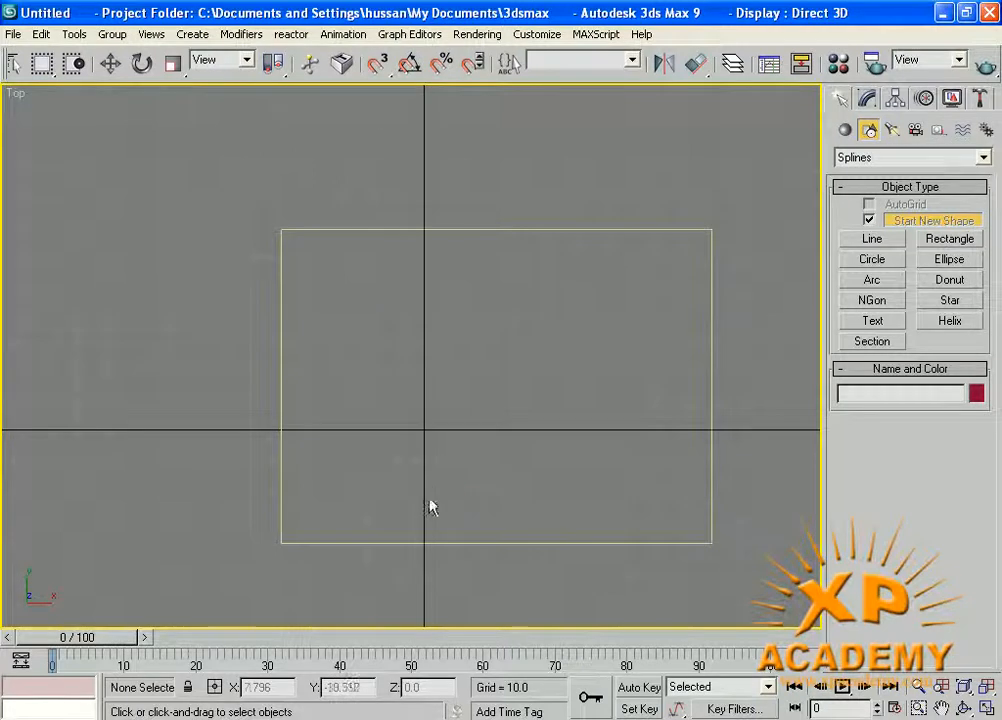
pyautogui.hotkey('ctrl', 'z')
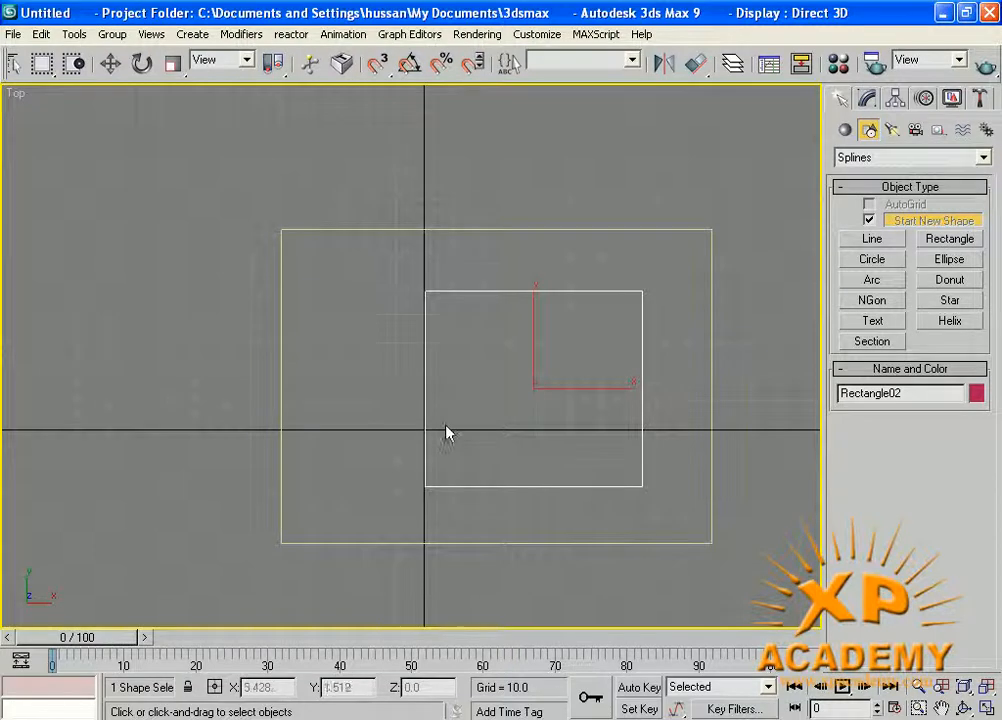
# Delete the inner rectangle, leaving only the large one in the Top view.
pyautogui.click(512, 282)
pyautogui.click(518, 291)
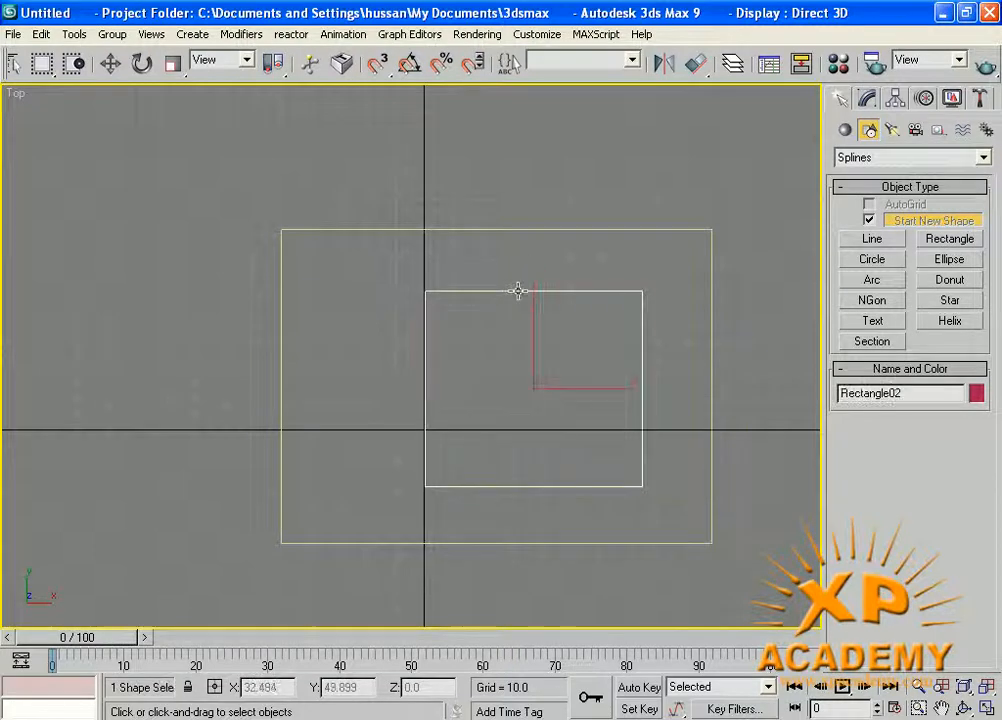
pyautogui.press('Delete')
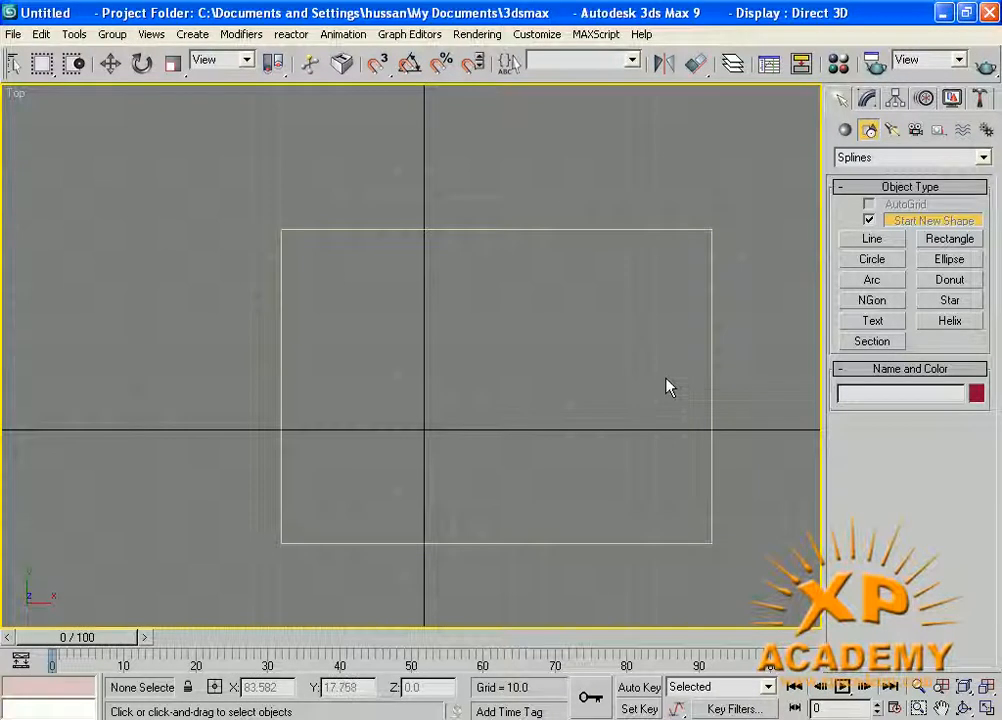
pyautogui.hotkey('ctrl', 'z')
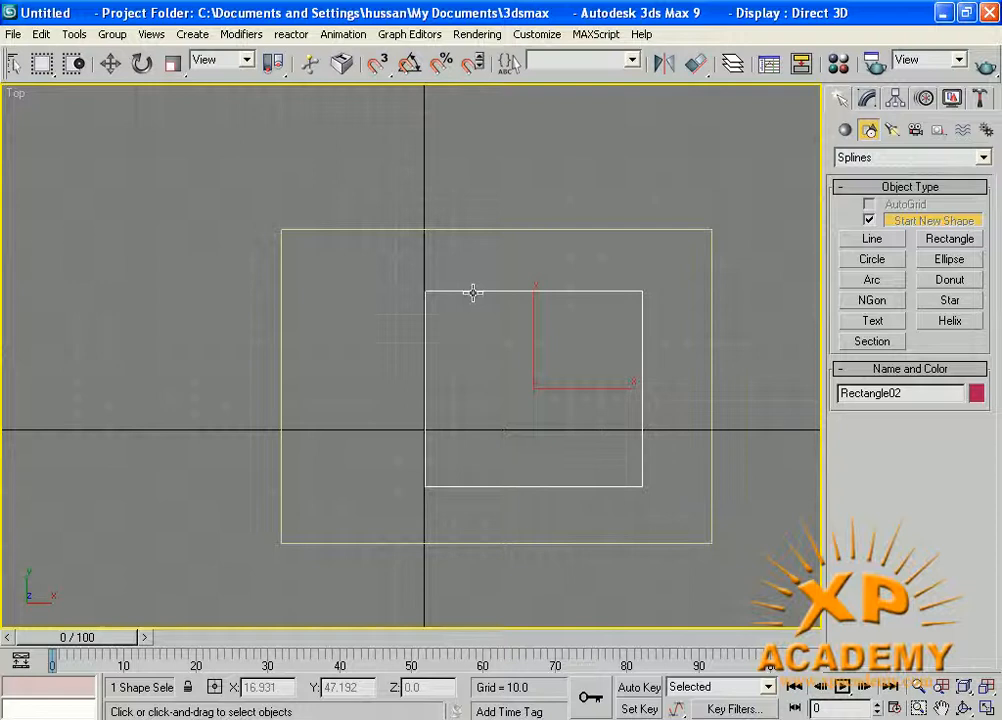
pyautogui.press('Delete')
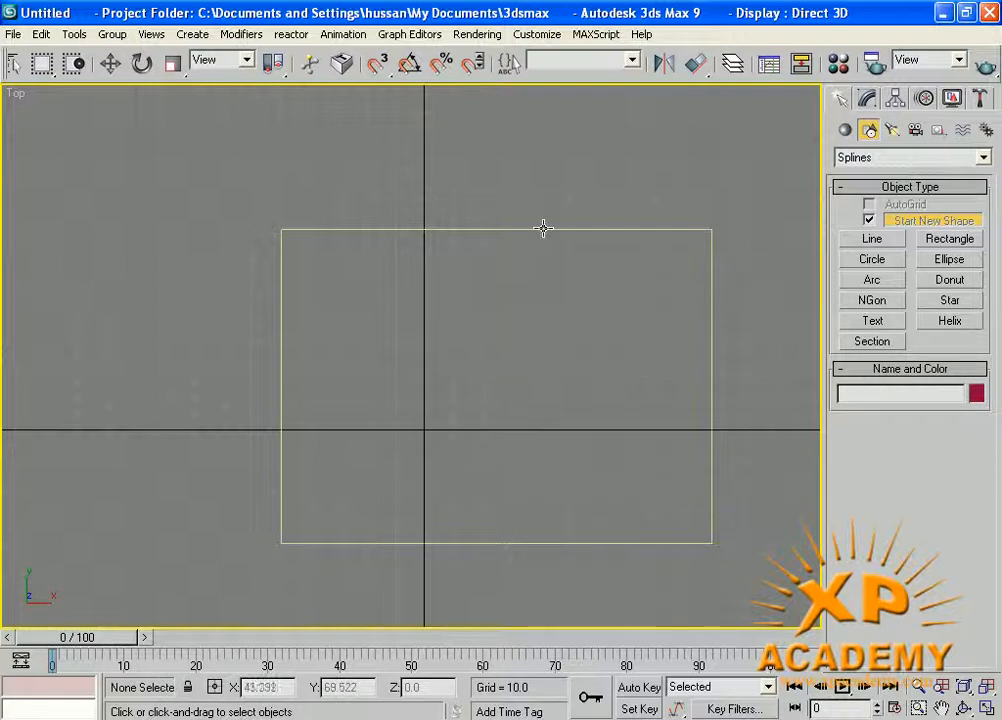
# Turn off Start New Shape and draw two progressively smaller rectangles nested inside the large one.
pyautogui.click(869, 220)
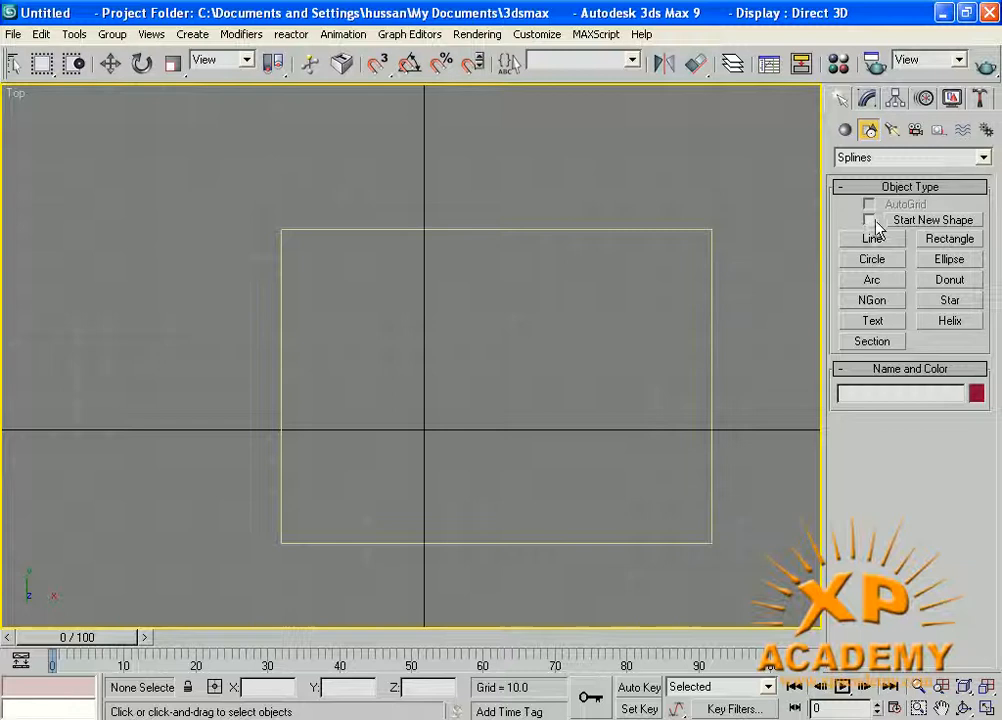
pyautogui.click(949, 239)
pyautogui.moveTo(402, 305); pyautogui.dragTo(671, 478)
pyautogui.rightClick(385, 400)
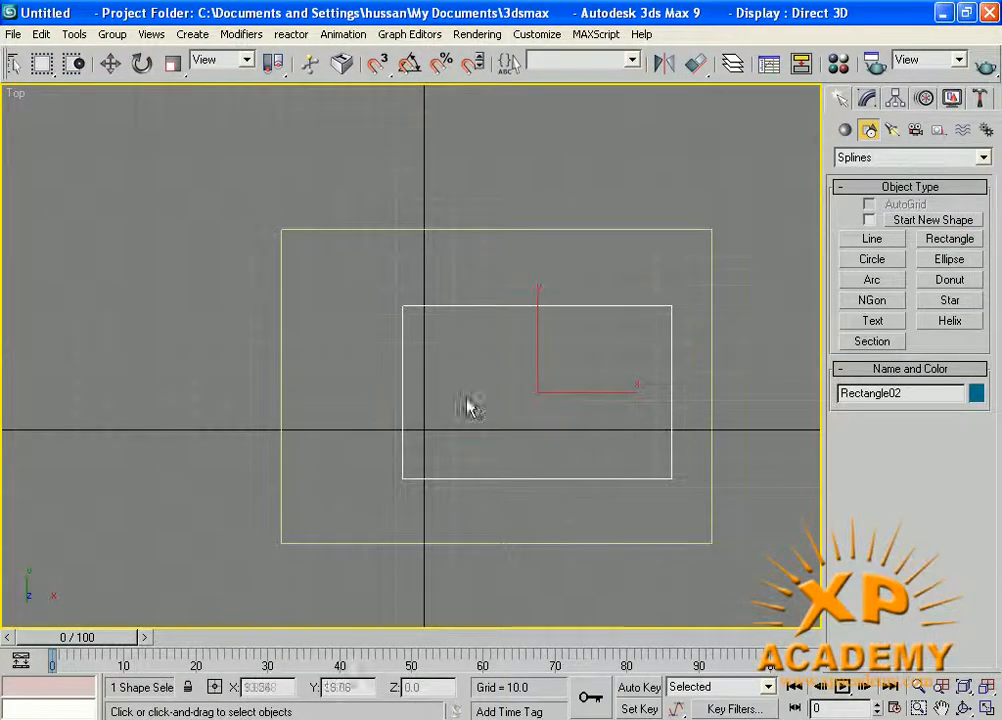
pyautogui.click(462, 406)
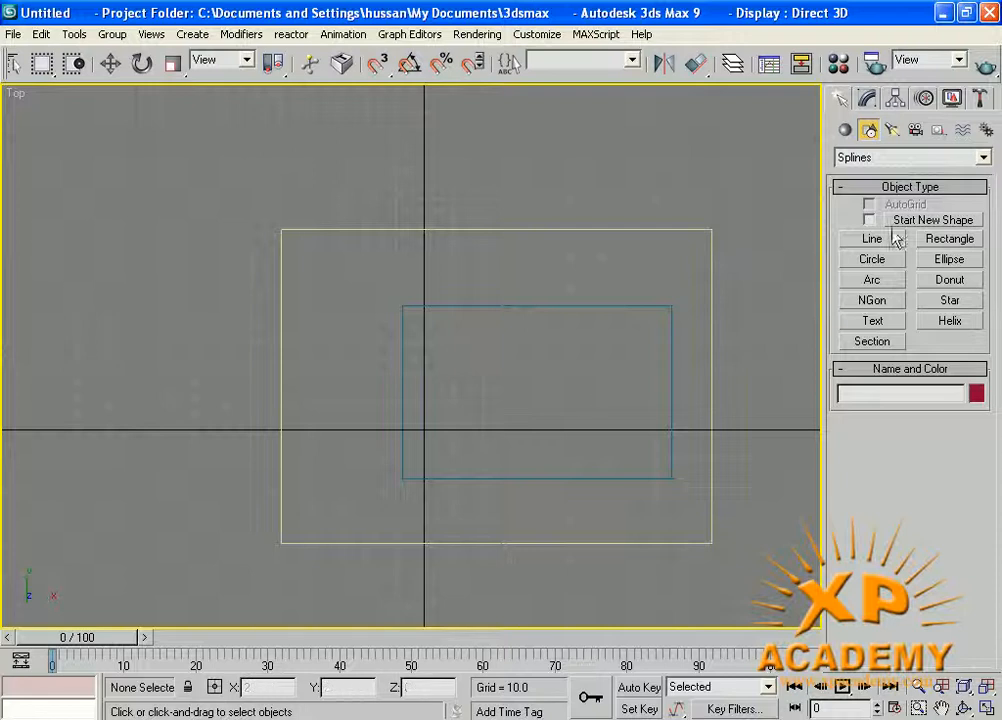
pyautogui.click(930, 245)
pyautogui.moveTo(484, 357); pyautogui.dragTo(606, 417)
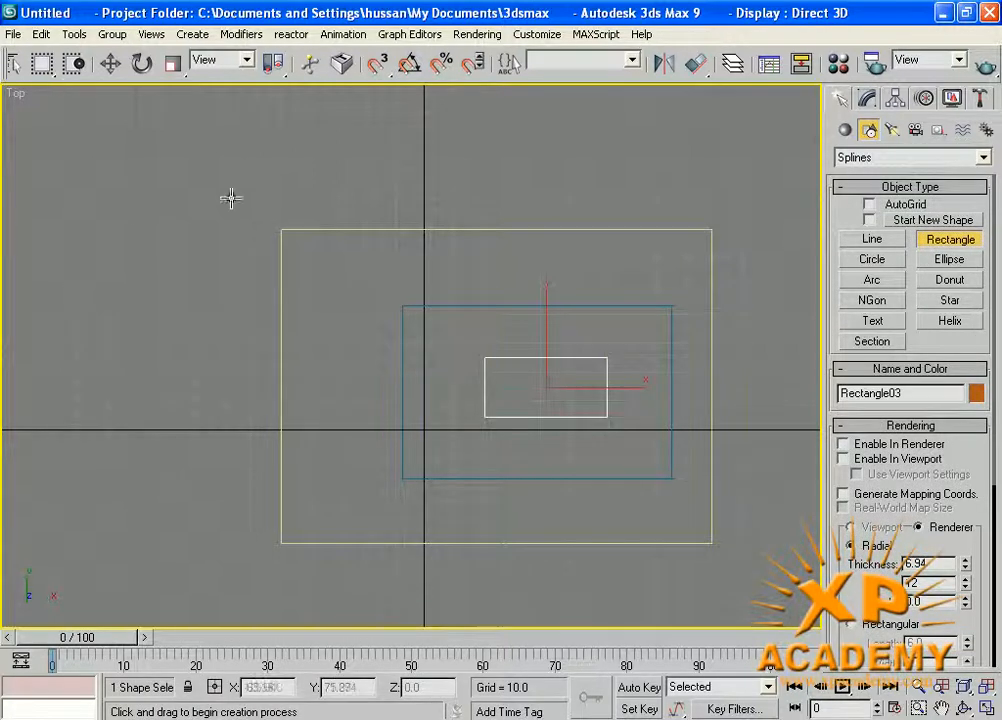
pyautogui.rightClick(673, 159)
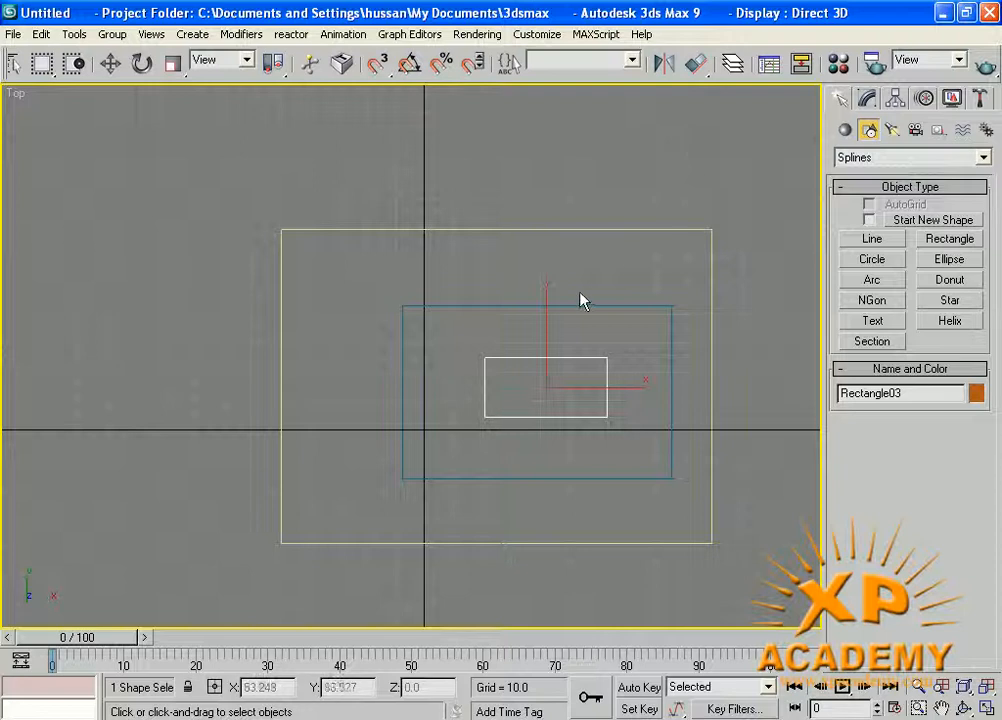
# Select all three nested rectangles in the Top view and delete them.
pyautogui.click(479, 305)
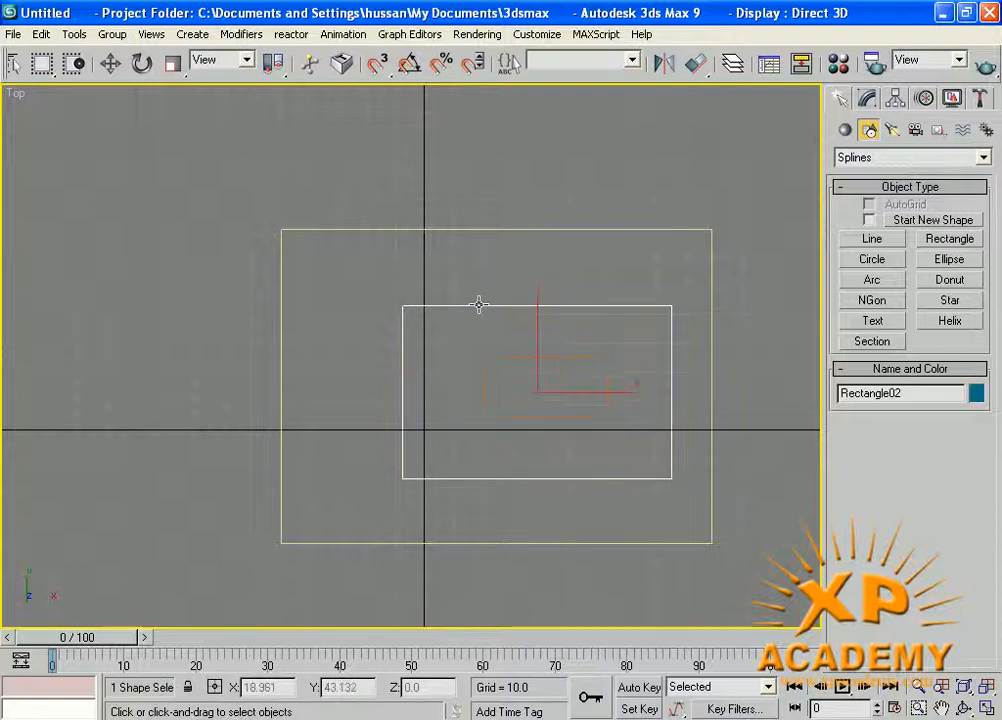
pyautogui.moveTo(743, 546); pyautogui.dragTo(255, 210)
pyautogui.press('Delete')
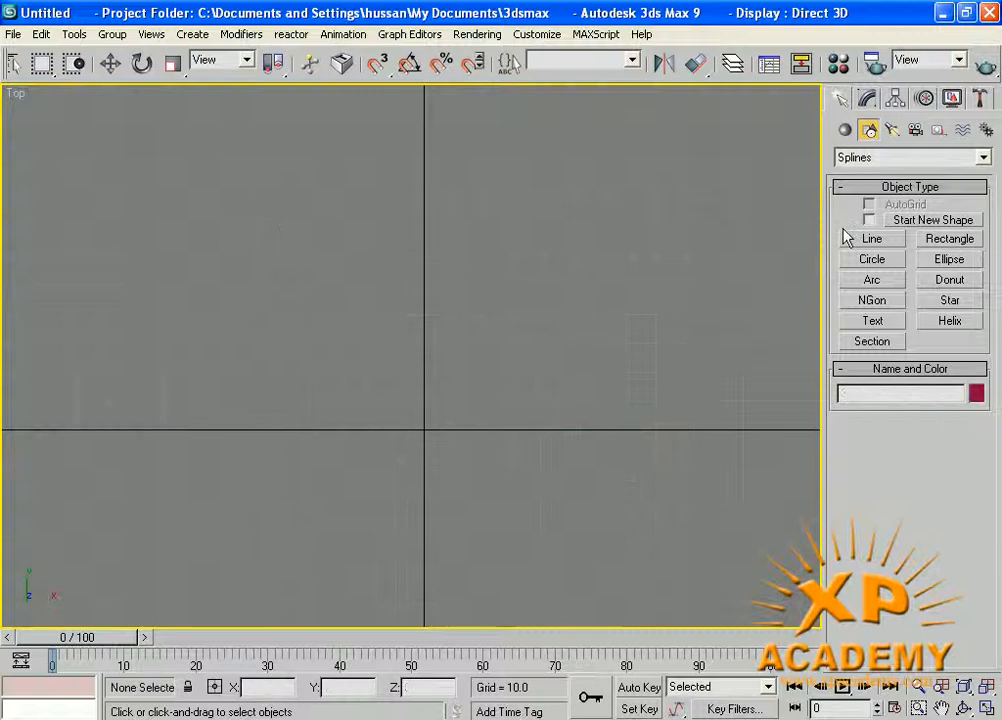
# Turn Start New Shape back on and draw a large rectangle in the Top view.
pyautogui.click(870, 220)
pyautogui.click(932, 242)
pyautogui.moveTo(297, 234); pyautogui.dragTo(679, 540)
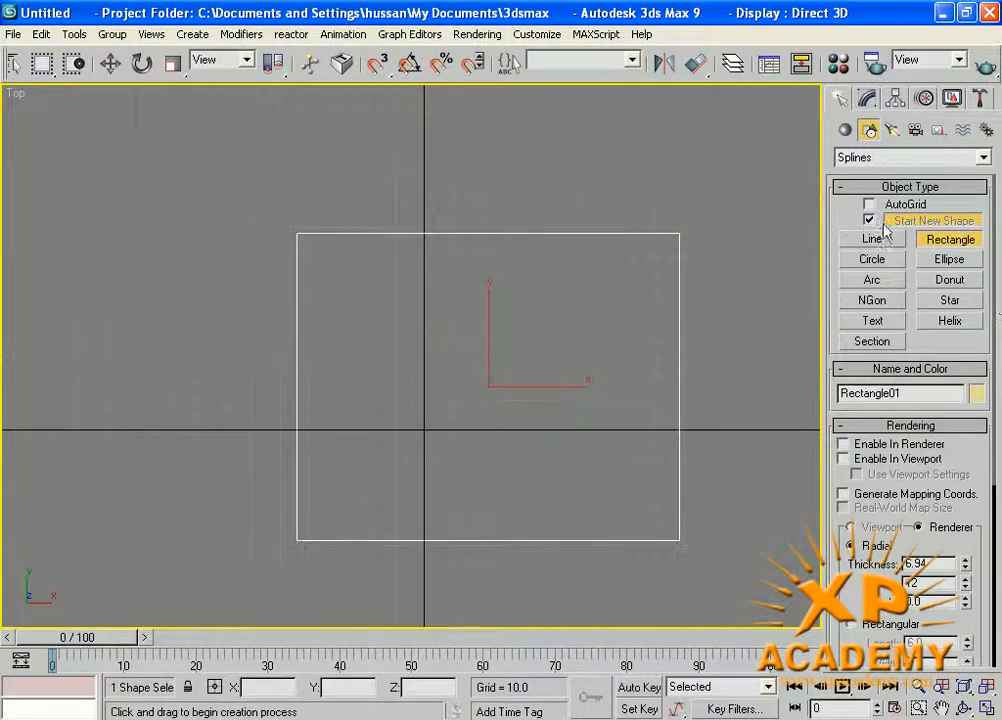
# Turn off Start New Shape and add a smaller rectangle inside the selected one as part of the same shape.
pyautogui.click(869, 220)
pyautogui.moveTo(369, 308); pyautogui.dragTo(628, 488)
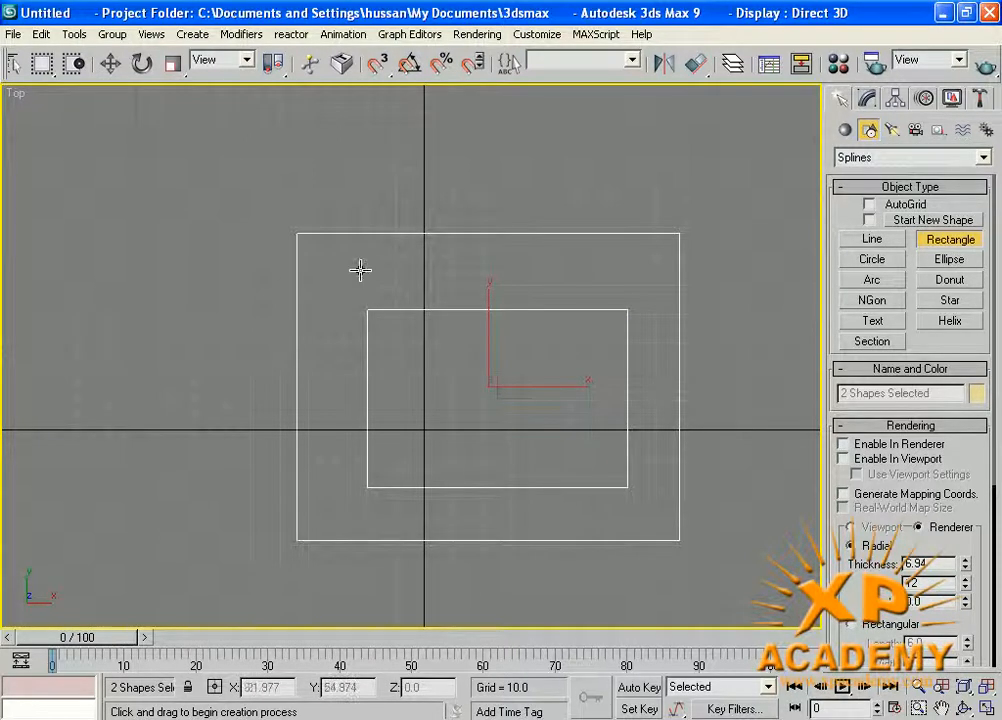
pyautogui.rightClick(239, 201)
# Move the combined two-rectangle shape along X to -1.87, and return to four viewports with Perspective active.
pyautogui.click(110, 63)
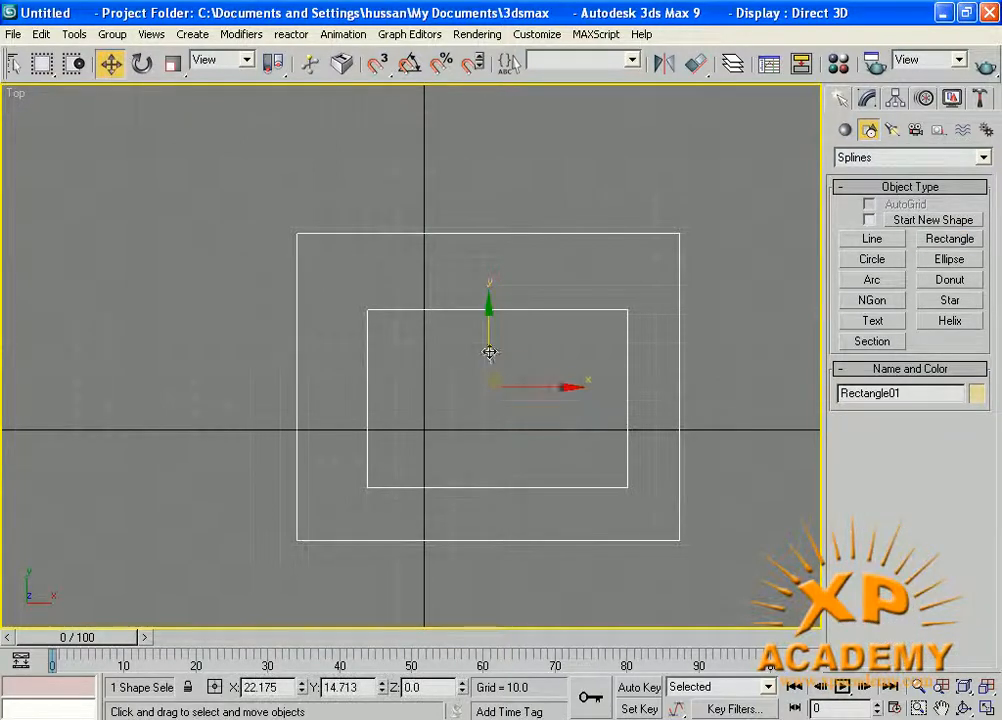
pyautogui.click(532, 391)
pyautogui.click(464, 310)
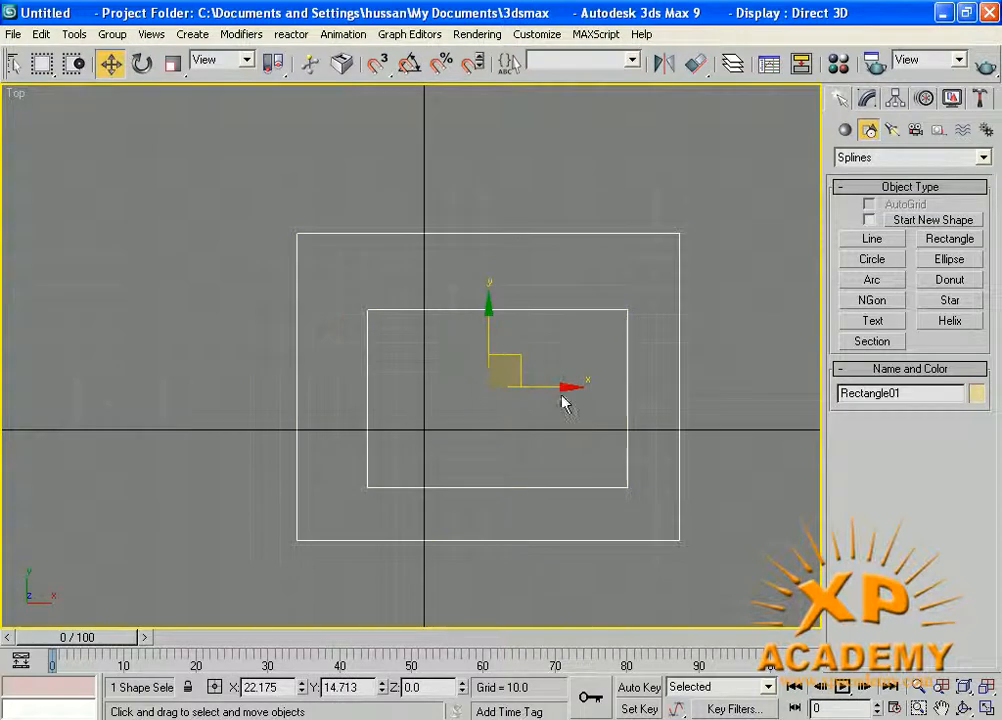
pyautogui.moveTo(552, 389); pyautogui.dragTo(487, 375)
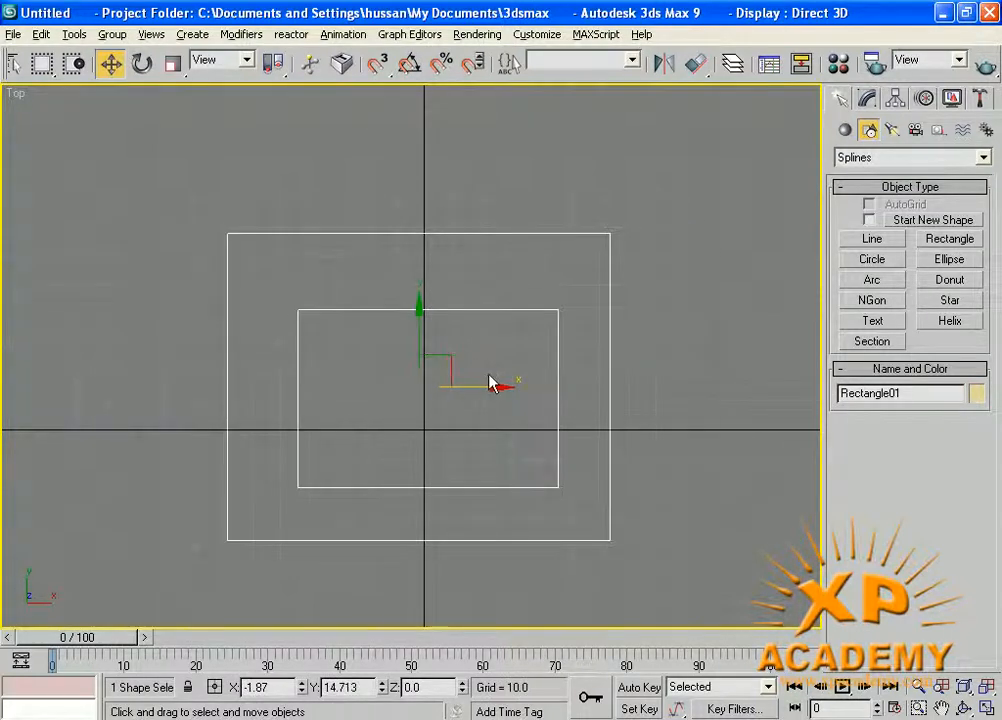
pyautogui.hotkey('alt', 'w')
pyautogui.click(586, 438)
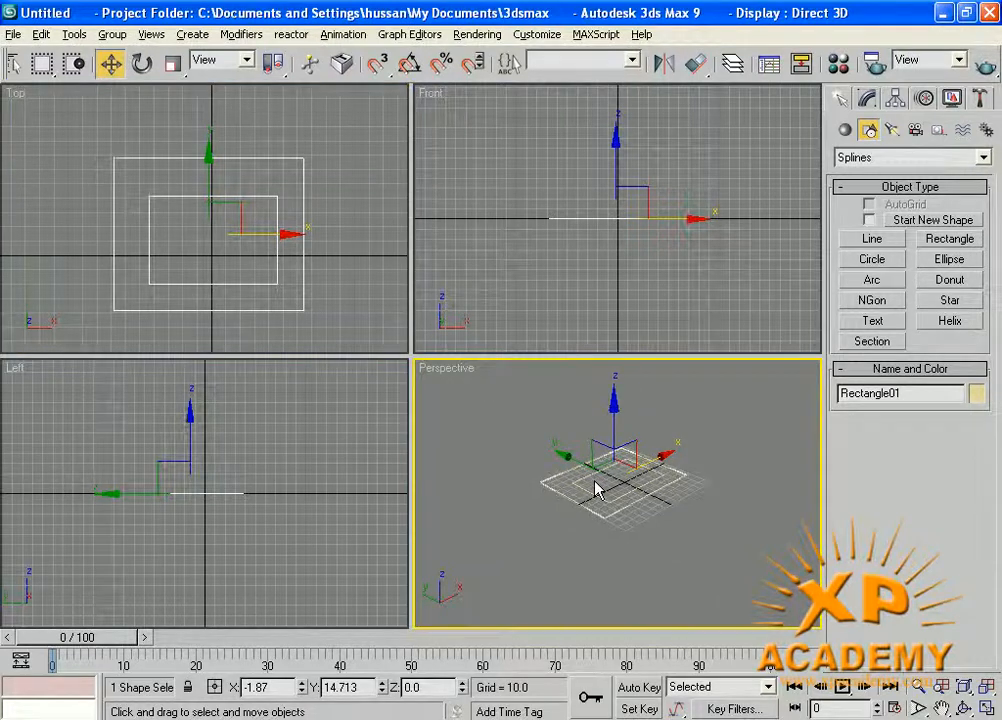
# Extrude the combined two-rectangle shape by an amount of 6.5 in the maximized Perspective view.
pyautogui.hotkey('alt', 'w')
pyautogui.scroll(5, 450, 385)
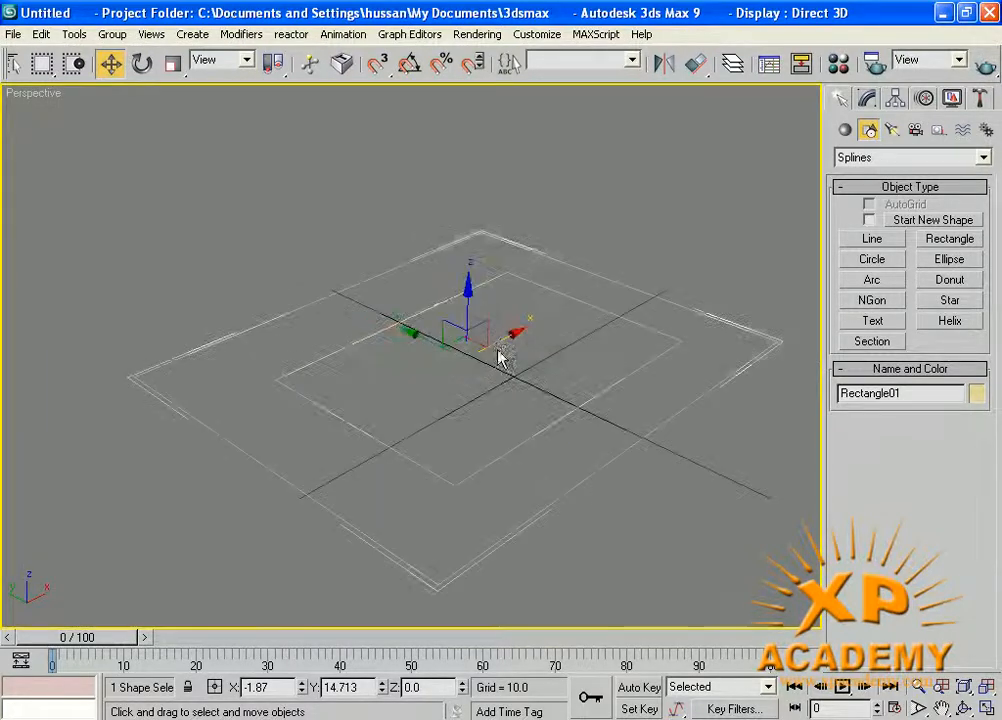
pyautogui.click(512, 306)
pyautogui.click(617, 383)
pyautogui.moveTo(469, 303)
pyautogui.mouseDown()
pyautogui.moveTo(470, 190)
pyautogui.moveTo(467, 305)
pyautogui.mouseUp()
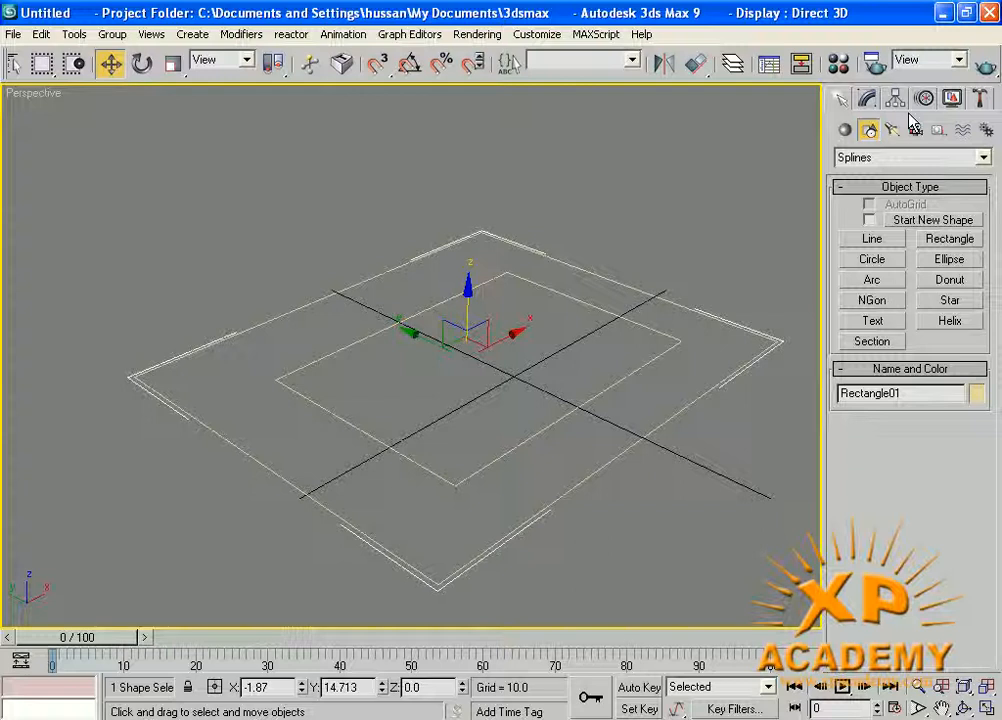
pyautogui.click(867, 100)
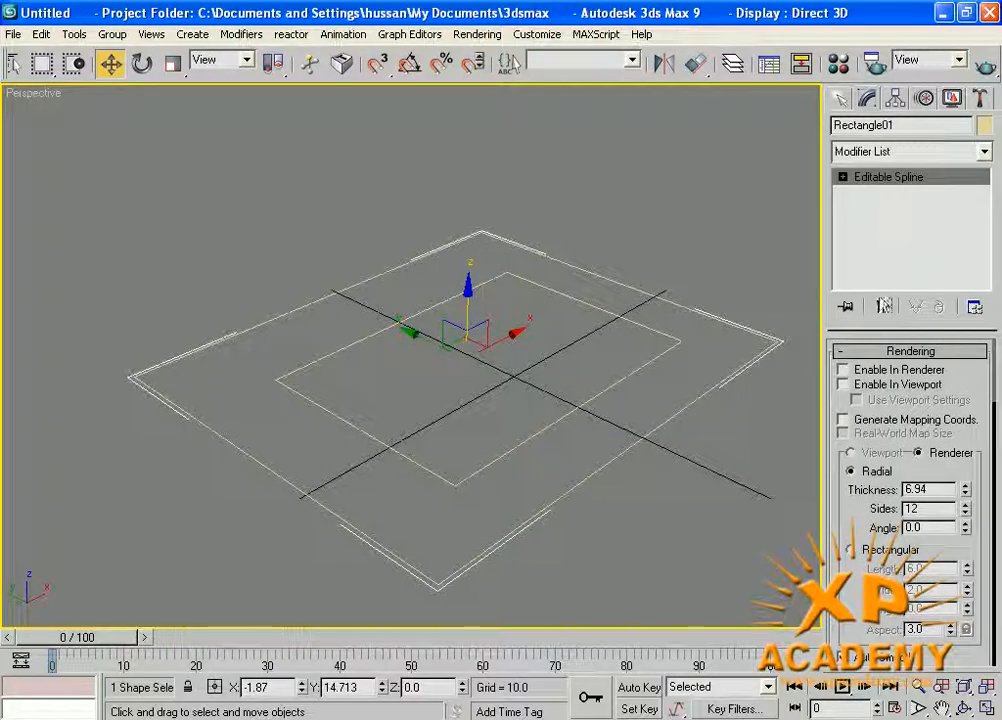
pyautogui.click(890, 160)
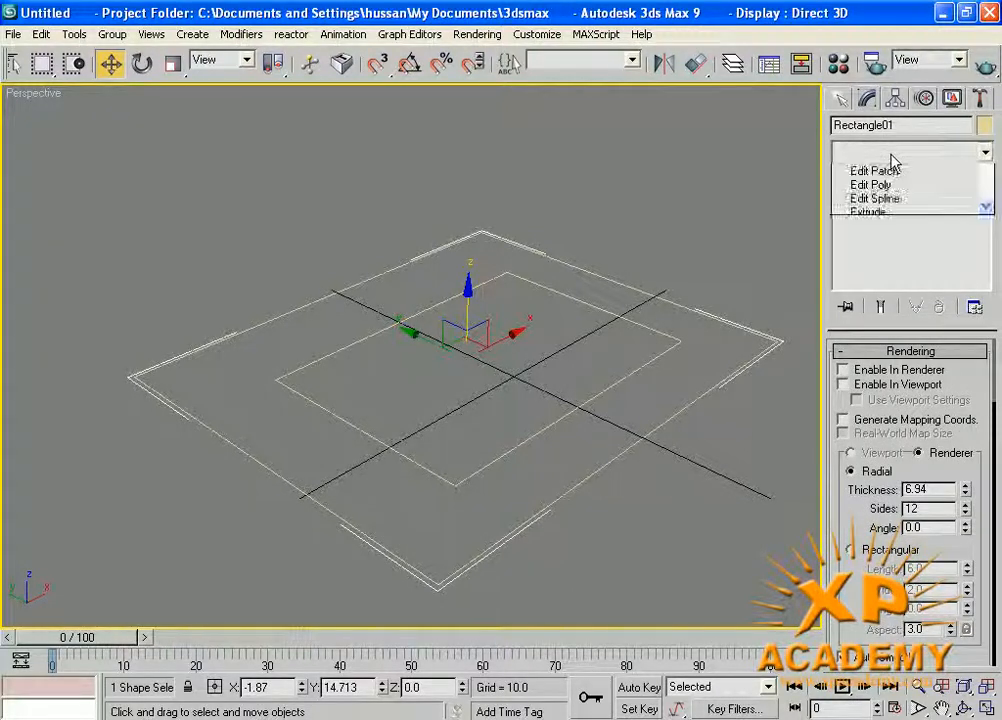
pyautogui.press('e')
pyautogui.press('e')
pyautogui.press('e')
pyautogui.press('e')
pyautogui.press('e')
pyautogui.press('e')
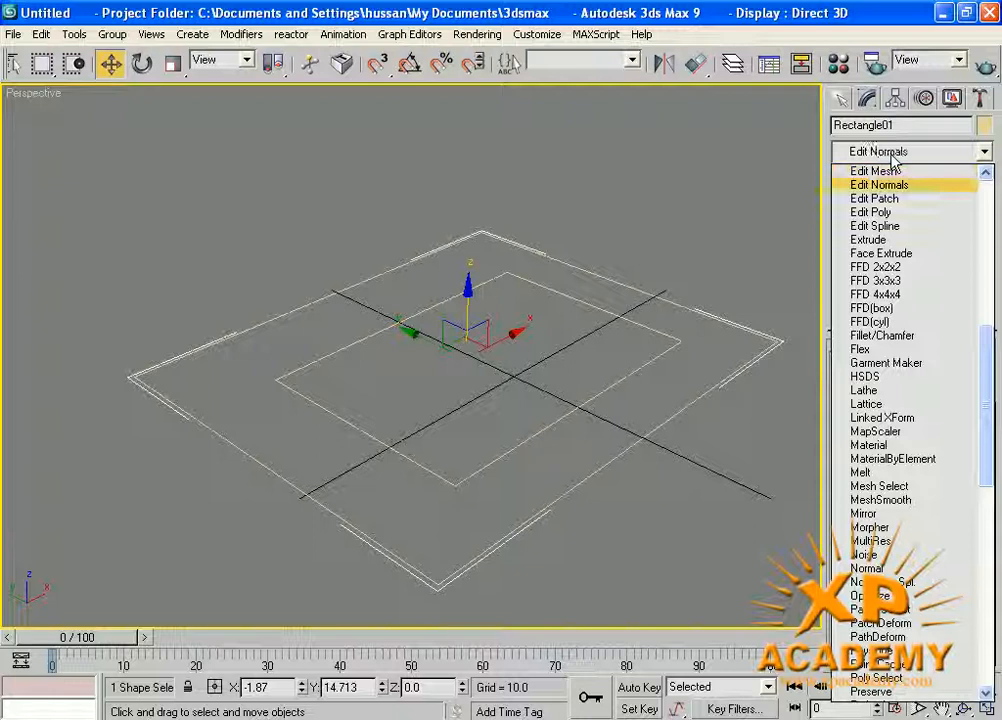
pyautogui.press('Return')
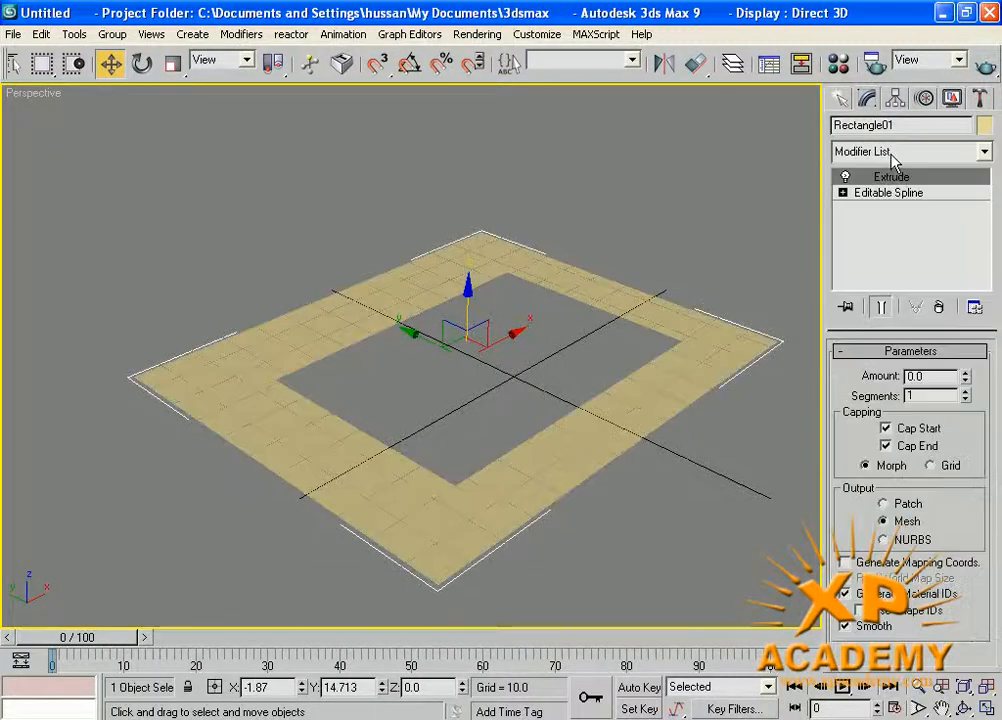
pyautogui.moveTo(965, 376)
pyautogui.mouseDown()
pyautogui.moveTo(962, 329)
pyautogui.moveTo(960, 376)
pyautogui.moveTo(959, 358)
pyautogui.mouseUp()
pyautogui.moveTo(404, 321); pyautogui.dragTo(392, 333, button='middle')
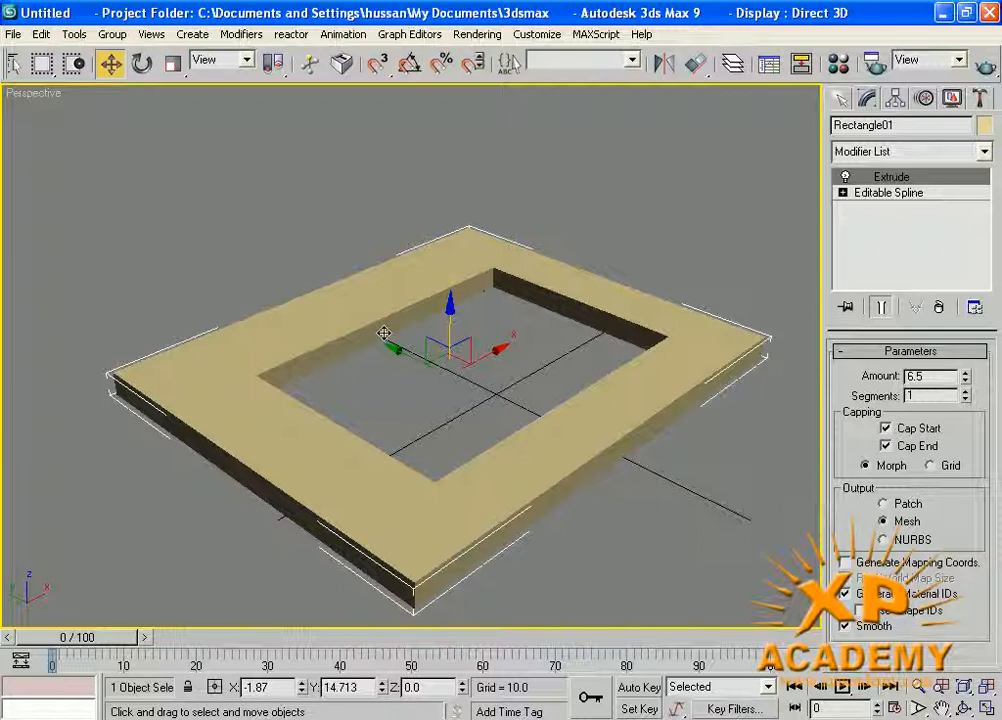
# Delete the extruded rectangular frame.
pyautogui.click(840, 97)
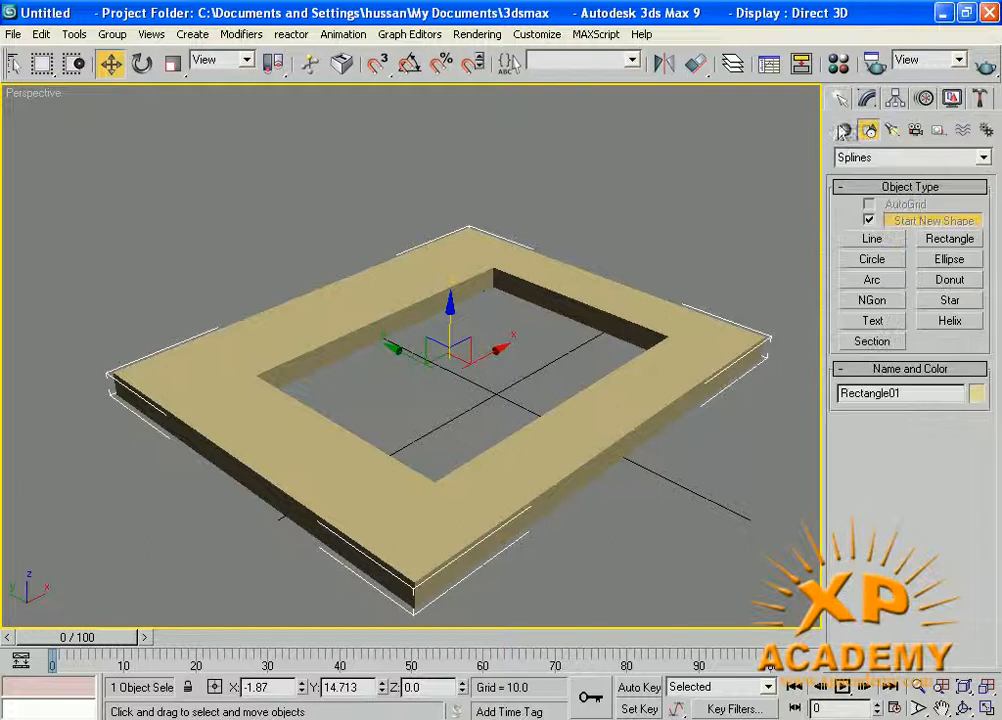
pyautogui.press('Delete')
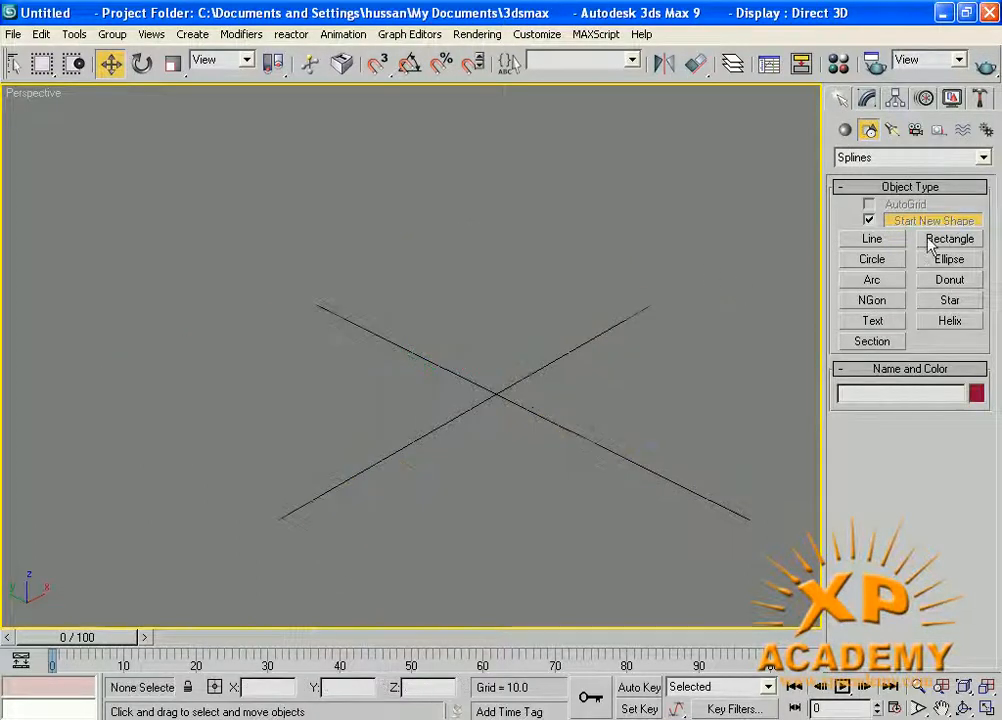
# Draw a rectangle in the Perspective view with Start New Shape turned off, and undo it.
pyautogui.click(975, 241)
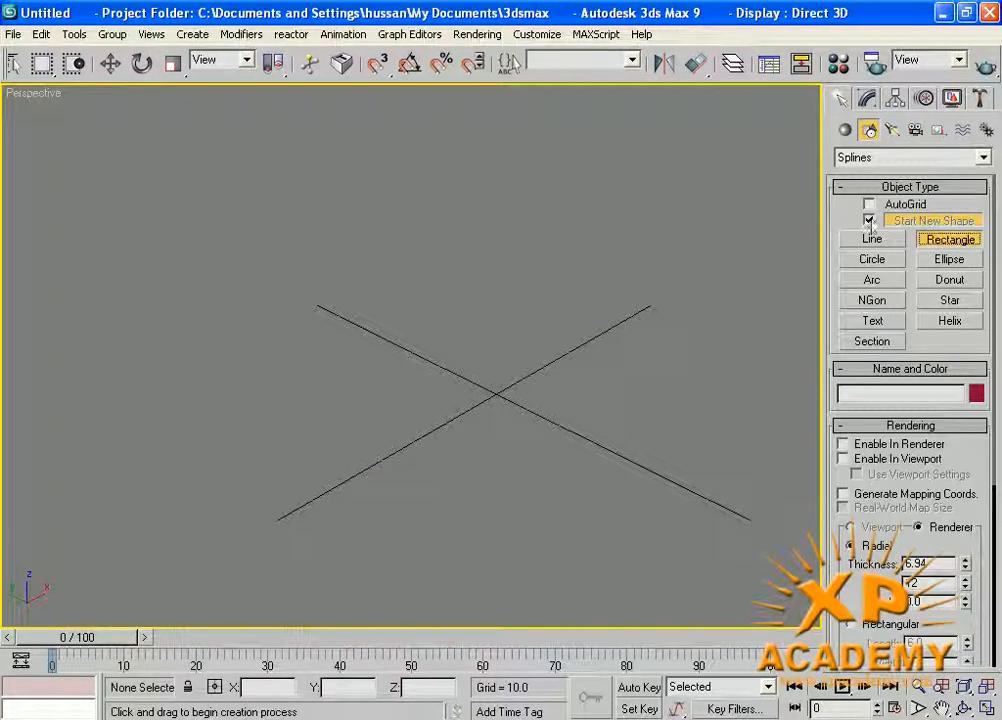
pyautogui.click(869, 220)
pyautogui.moveTo(376, 342); pyautogui.dragTo(737, 345)
pyautogui.moveTo(614, 362); pyautogui.dragTo(530, 353, button='middle')
pyautogui.scroll(3, 362, 353)
pyautogui.moveTo(443, 361); pyautogui.dragTo(437, 338, button='middle')
pyautogui.scroll(-2, 421, 320)
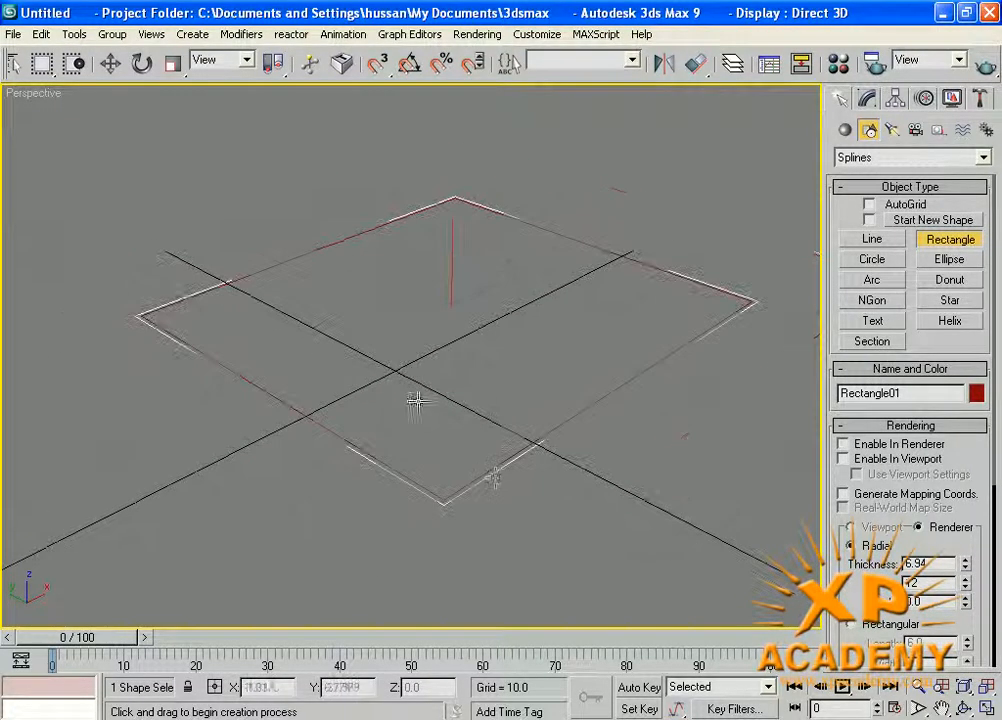
pyautogui.hotkey('ctrl', 'z')
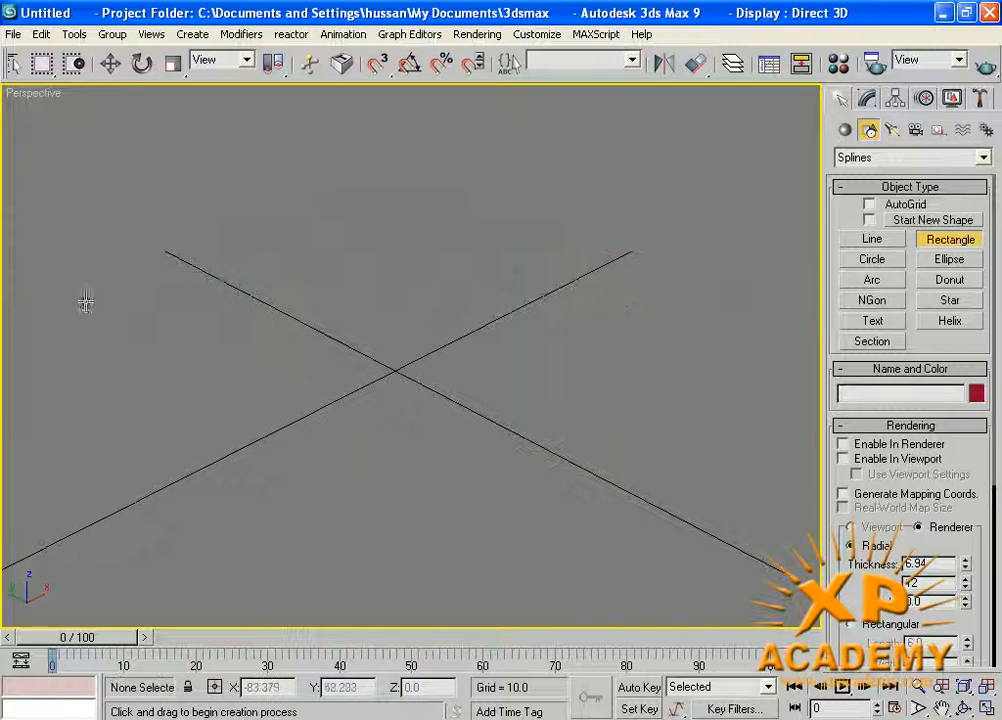
# Draw another rectangle in the Perspective view, look at it in the maximized Top view, and delete it.
pyautogui.moveTo(62, 360); pyautogui.dragTo(555, 364)
pyautogui.press('w')
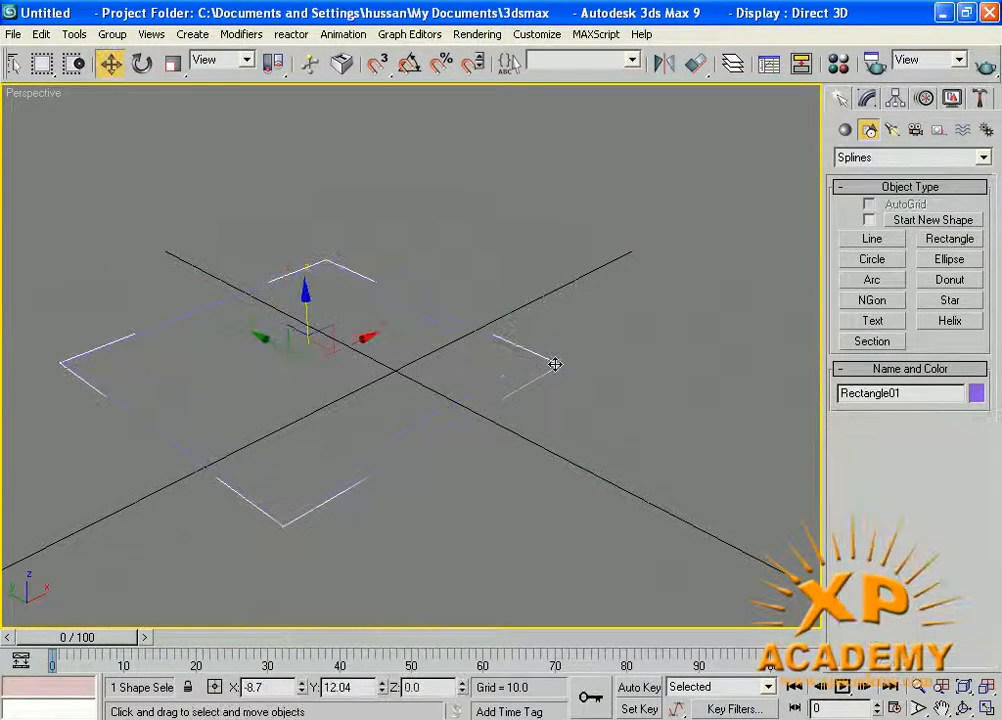
pyautogui.hotkey('alt', 'w')
pyautogui.rightClick(233, 262)
pyautogui.hotkey('alt', 'w')
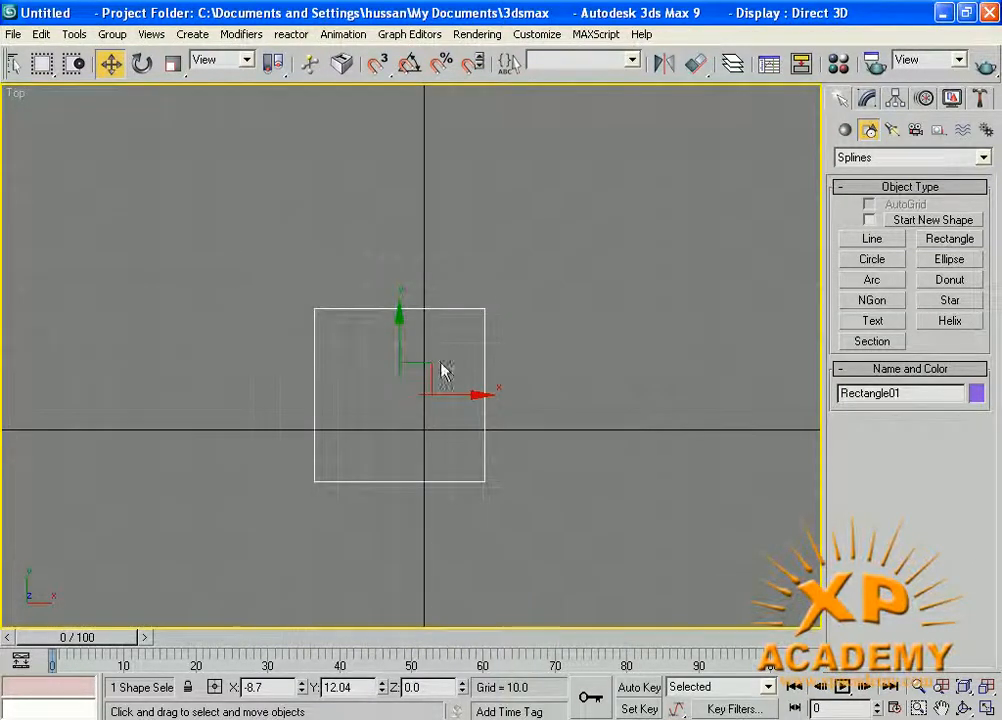
pyautogui.press('Delete')
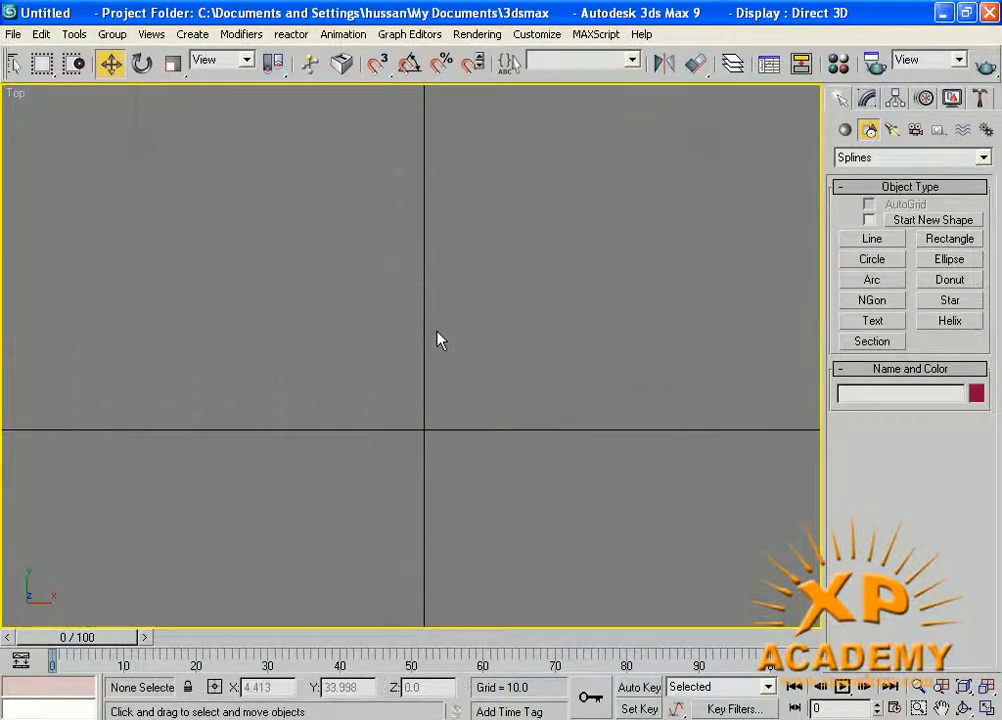
# Draw a wide rectangle in the Top view, reset Start New Shape to on, and delete the rectangle.
pyautogui.click(950, 240)
pyautogui.moveTo(287, 217); pyautogui.dragTo(601, 376)
pyautogui.rightClick(754, 463)
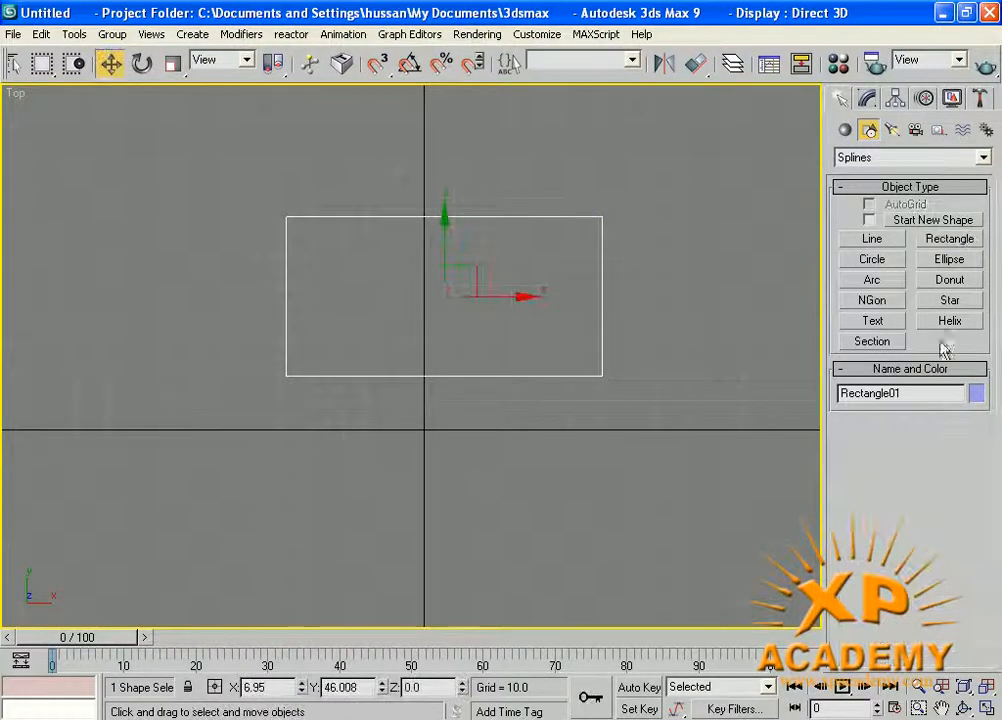
pyautogui.click(846, 135)
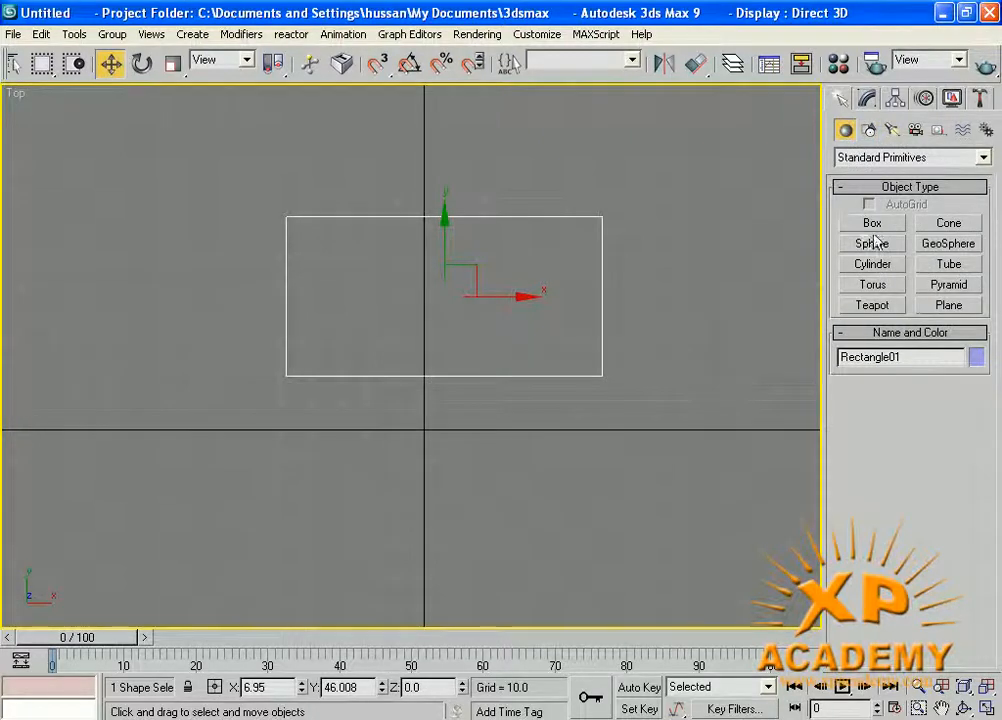
pyautogui.click(870, 134)
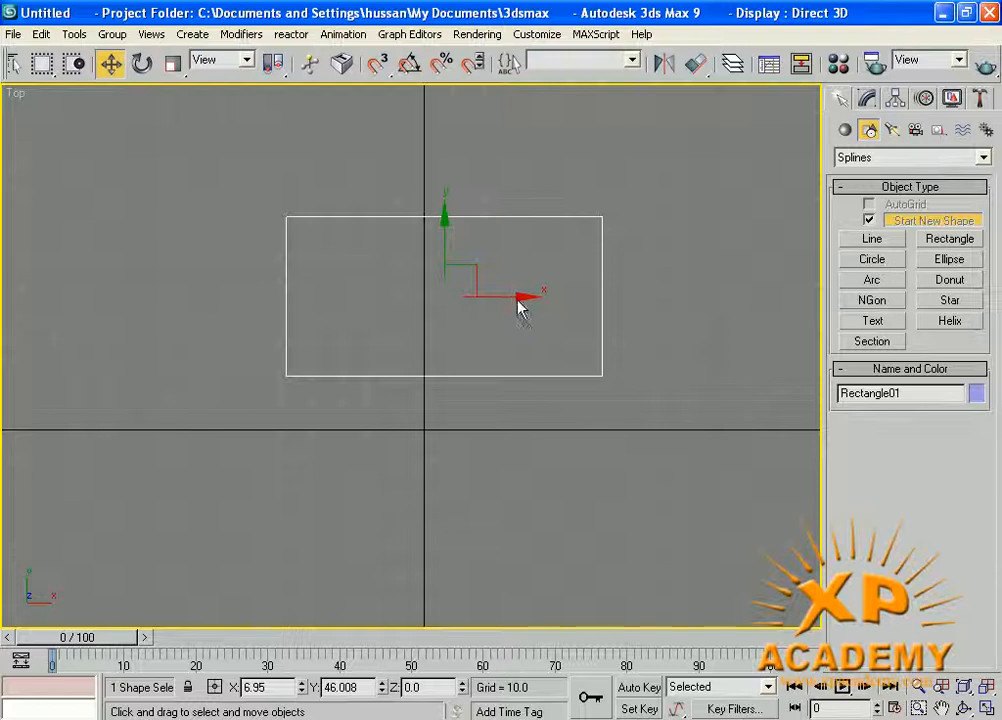
pyautogui.press('Delete')
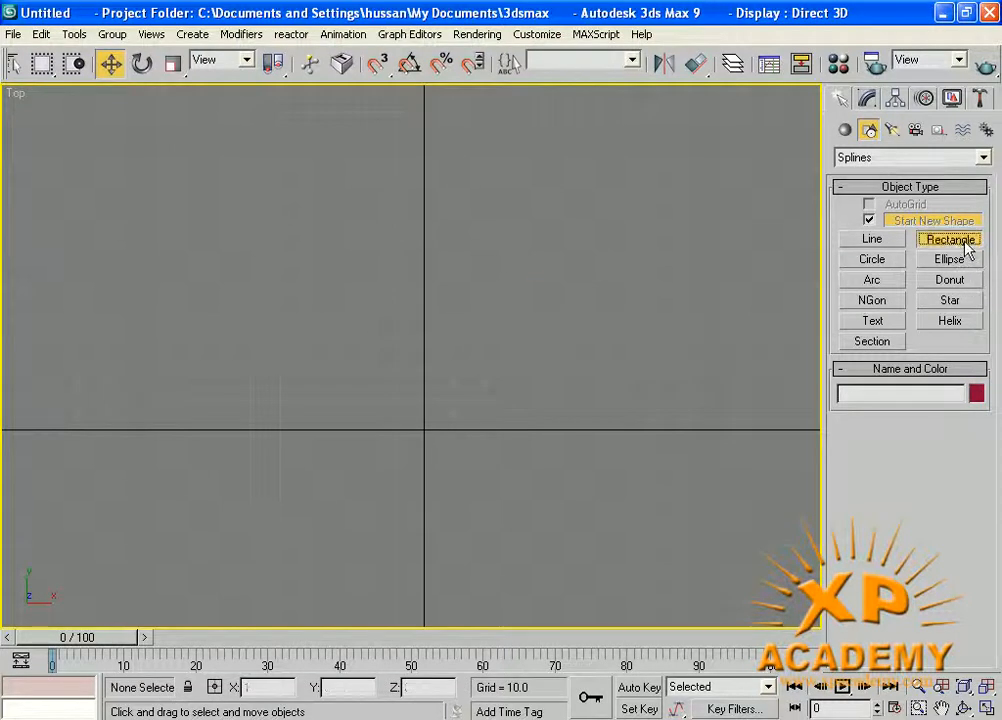
# Create a rectangle at the origin from exact values: length 120, width 120 and corner radius 30.
pyautogui.click(945, 240)
pyautogui.click(843, 426)
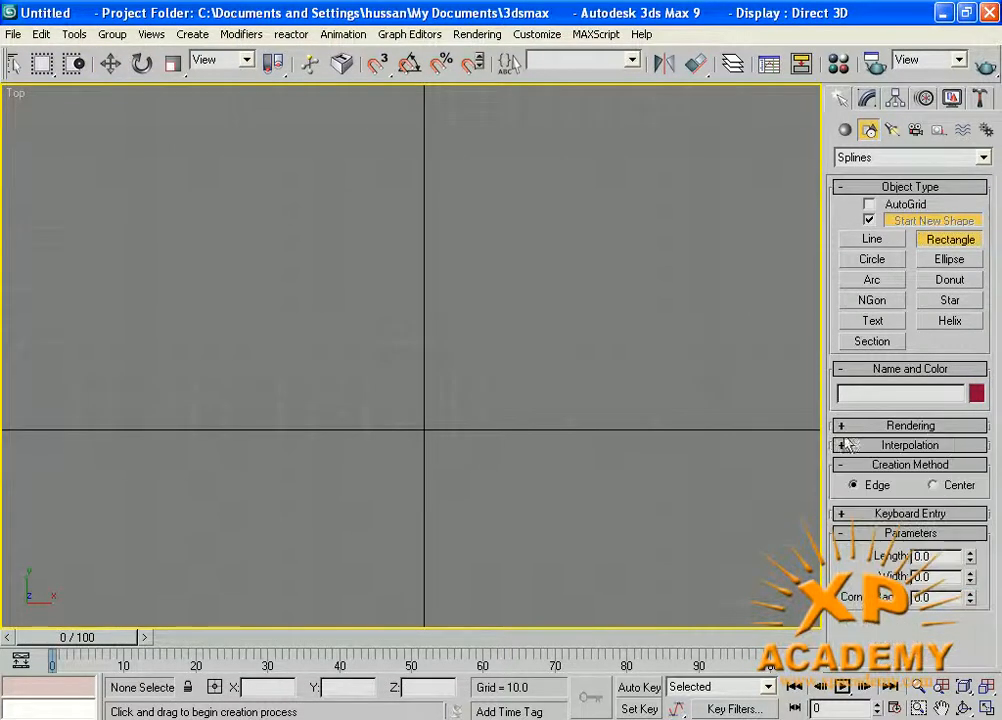
pyautogui.click(842, 513)
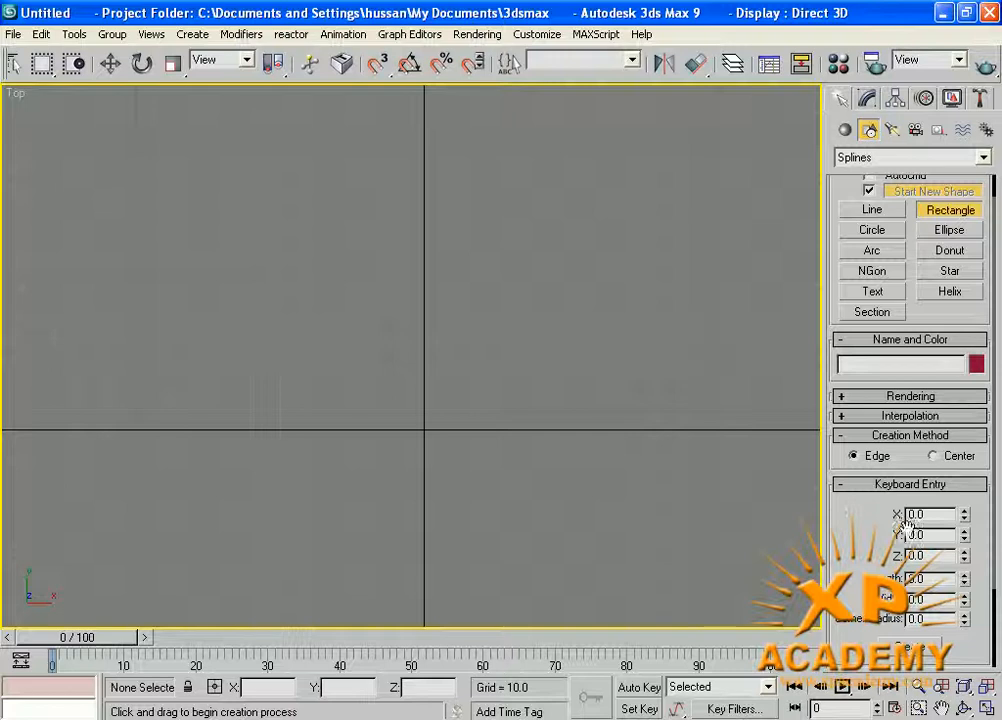
pyautogui.click(915, 578)
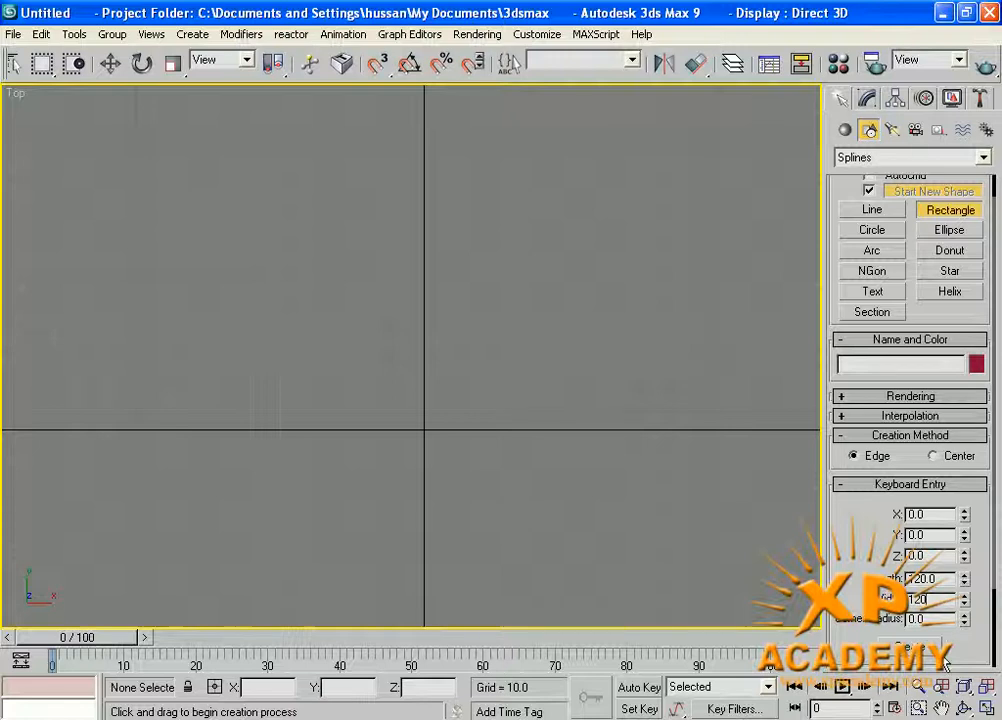
pyautogui.write('30')
pyautogui.click(902, 645)
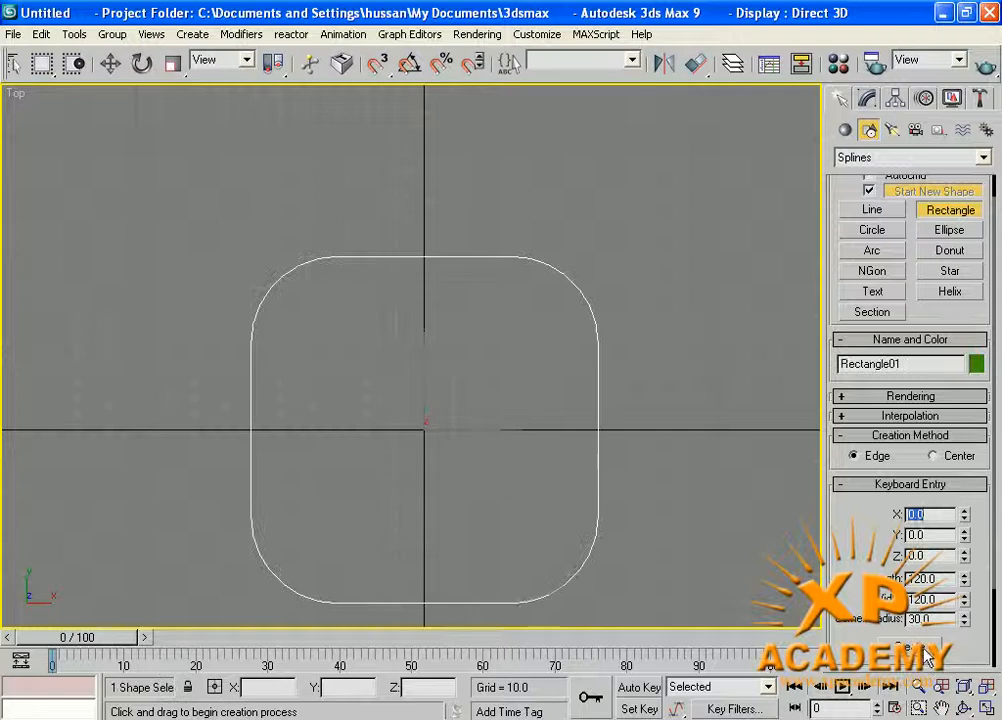
pyautogui.rightClick(561, 395)
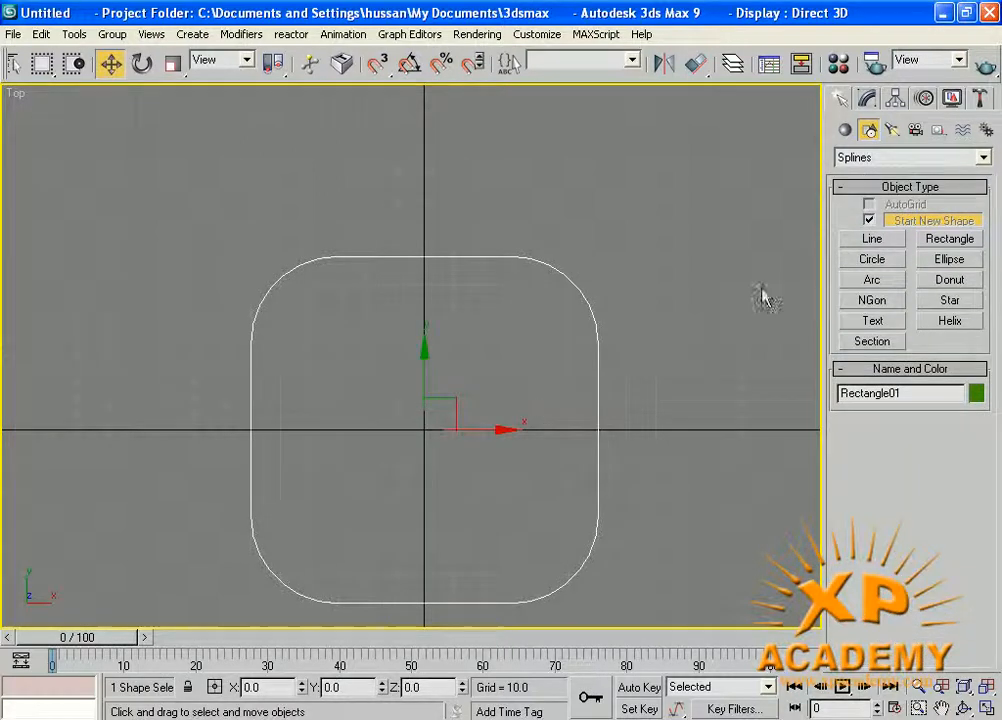
# Delete the rounded rectangle and draw a circle of about 48.4 radius centred near the origin in the Top view.
pyautogui.press('Delete')
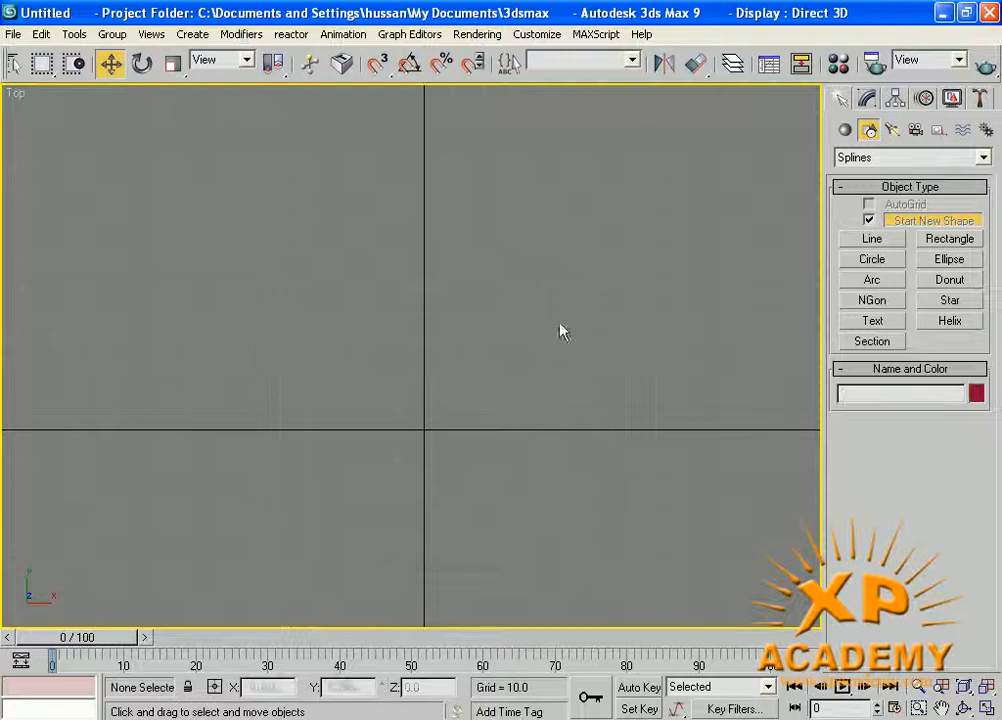
pyautogui.click(877, 262)
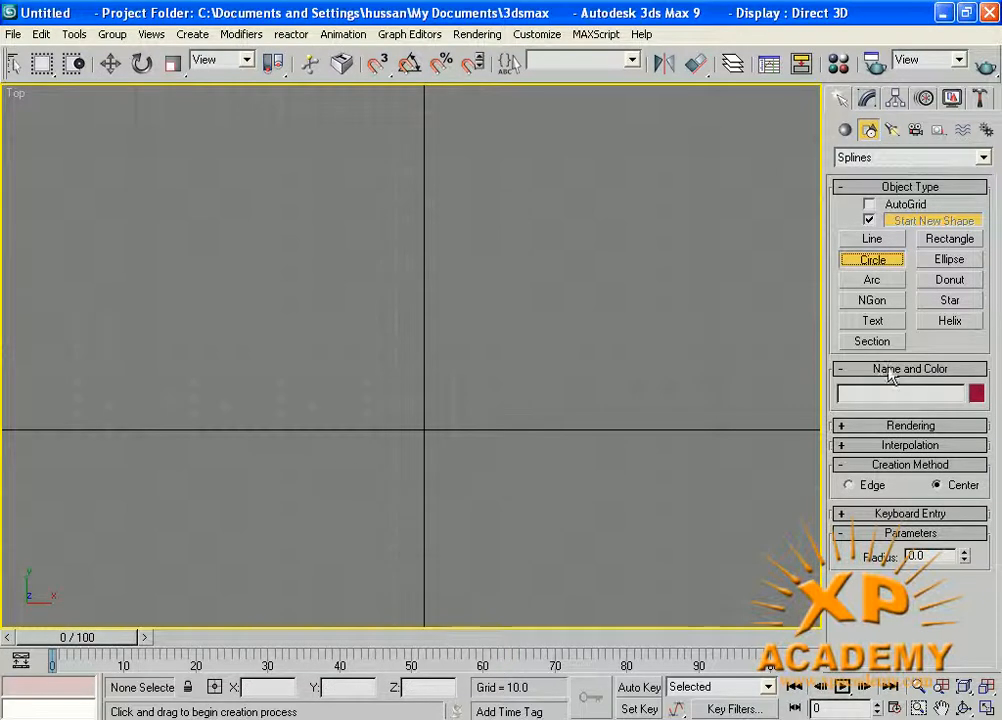
pyautogui.moveTo(424, 432); pyautogui.dragTo(448, 401)
pyautogui.moveTo(470, 401); pyautogui.dragTo(528, 340)
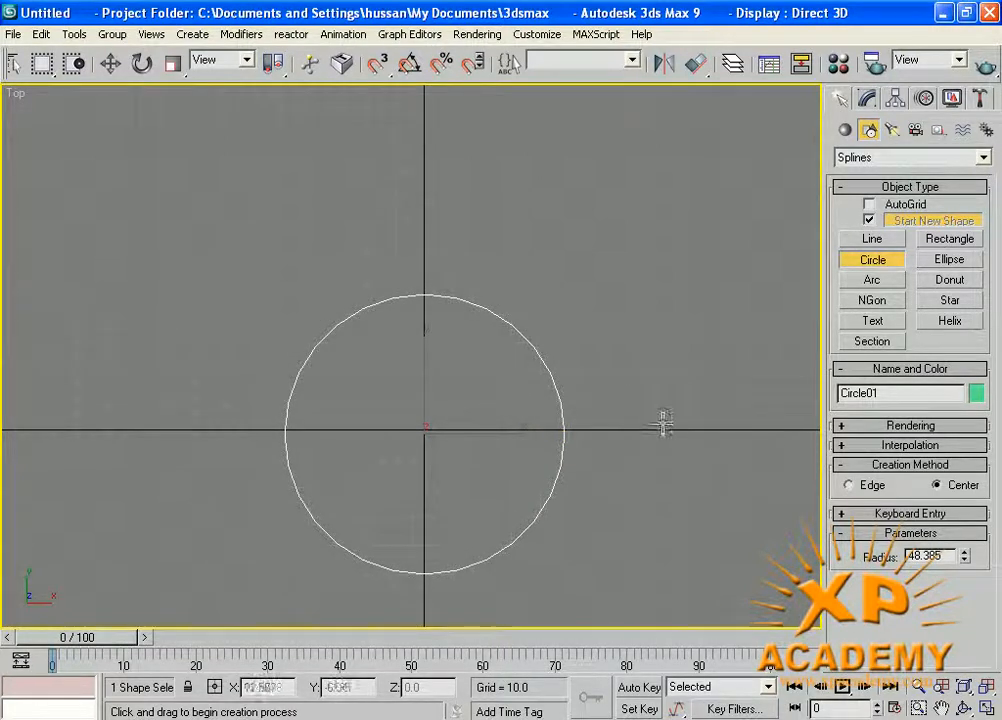
pyautogui.press('w')
pyautogui.click(560, 378)
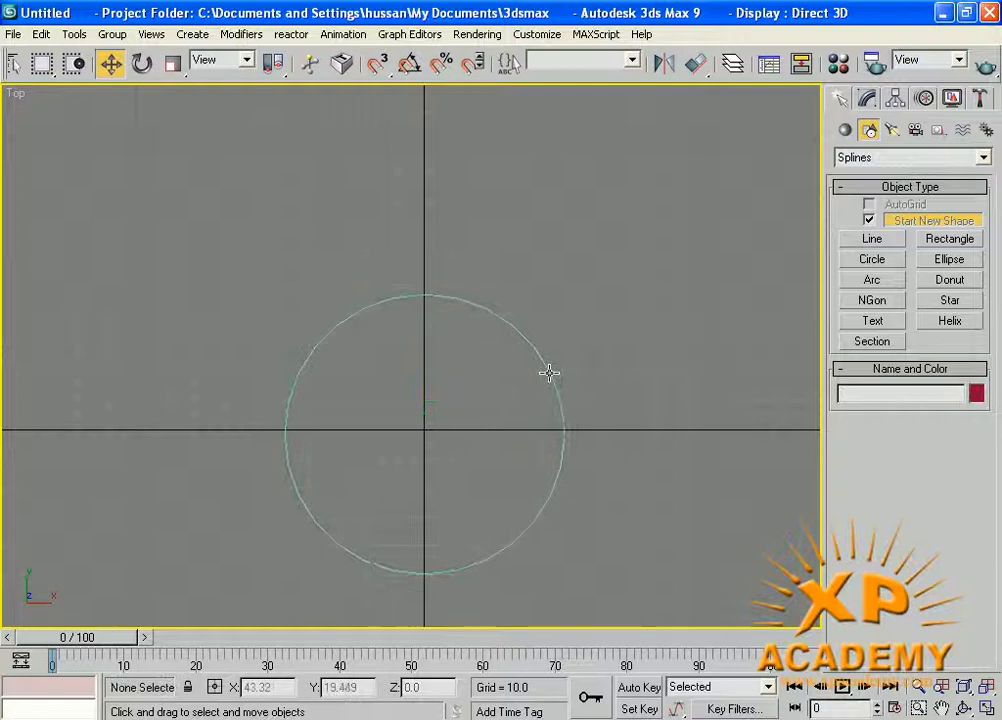
pyautogui.click(549, 373)
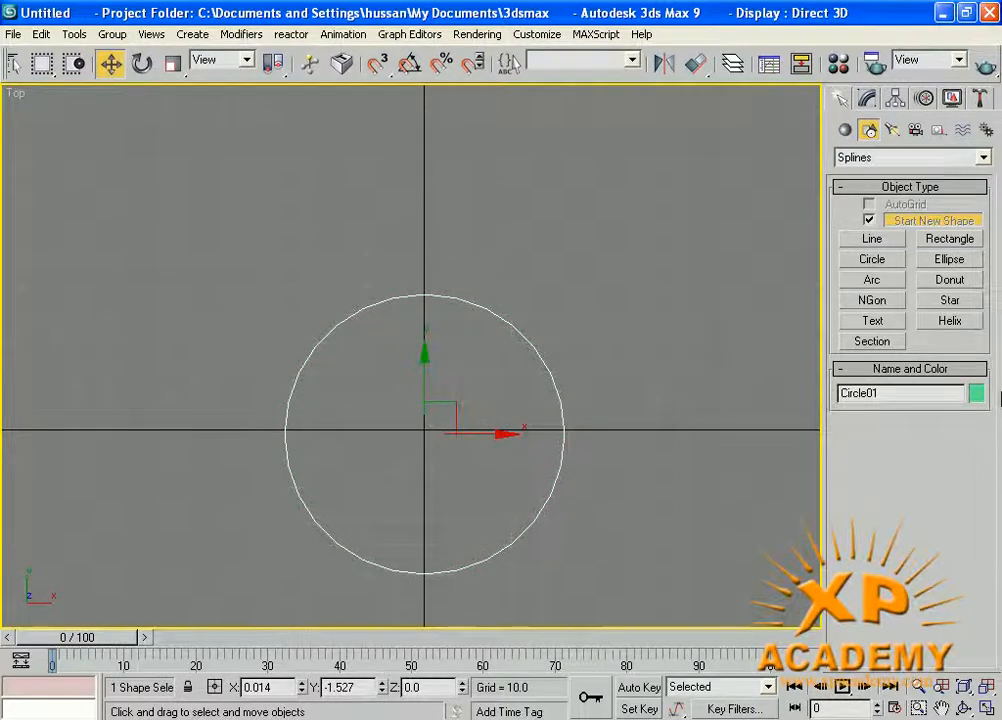
# Set the circle's radius to 50.
pyautogui.click(868, 102)
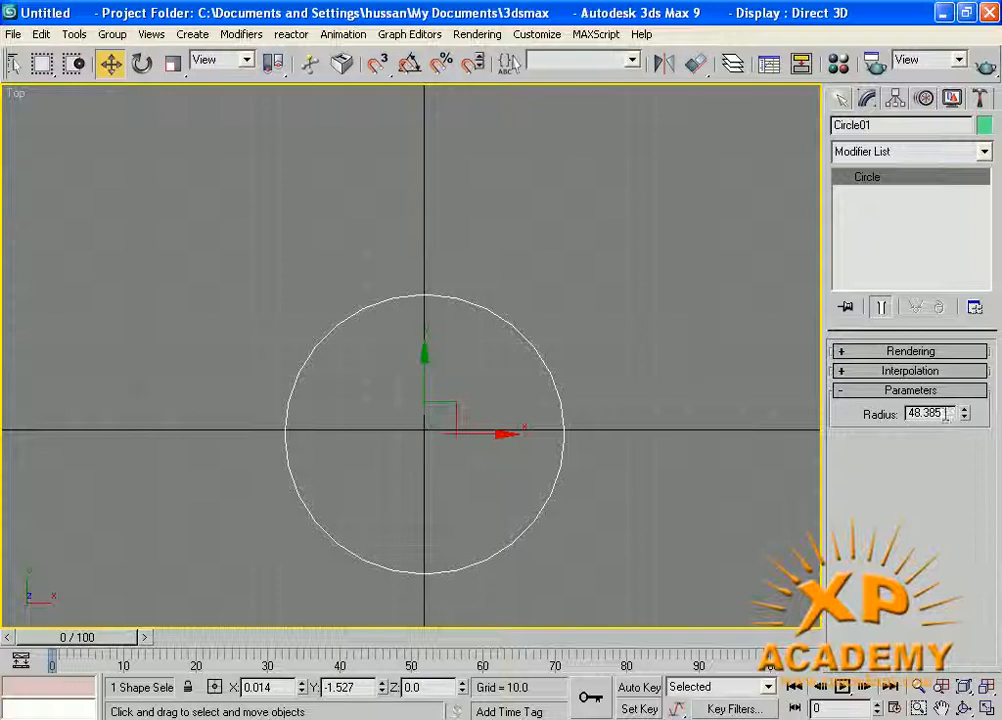
pyautogui.moveTo(940, 414); pyautogui.dragTo(892, 413)
pyautogui.write('50')
pyautogui.press('Return')
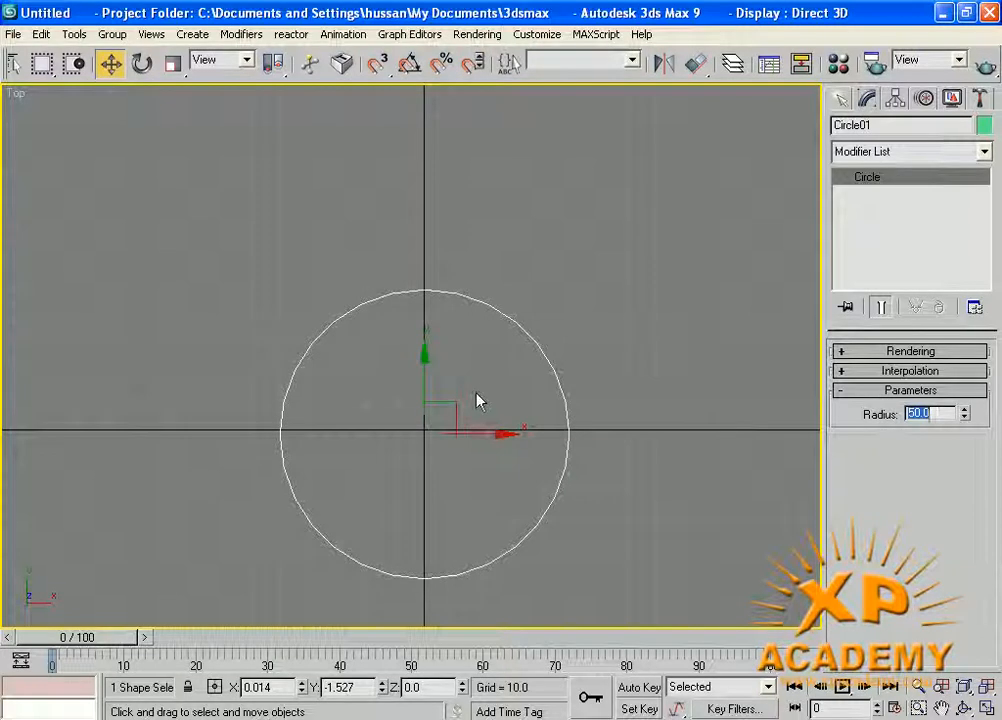
pyautogui.click(838, 352)
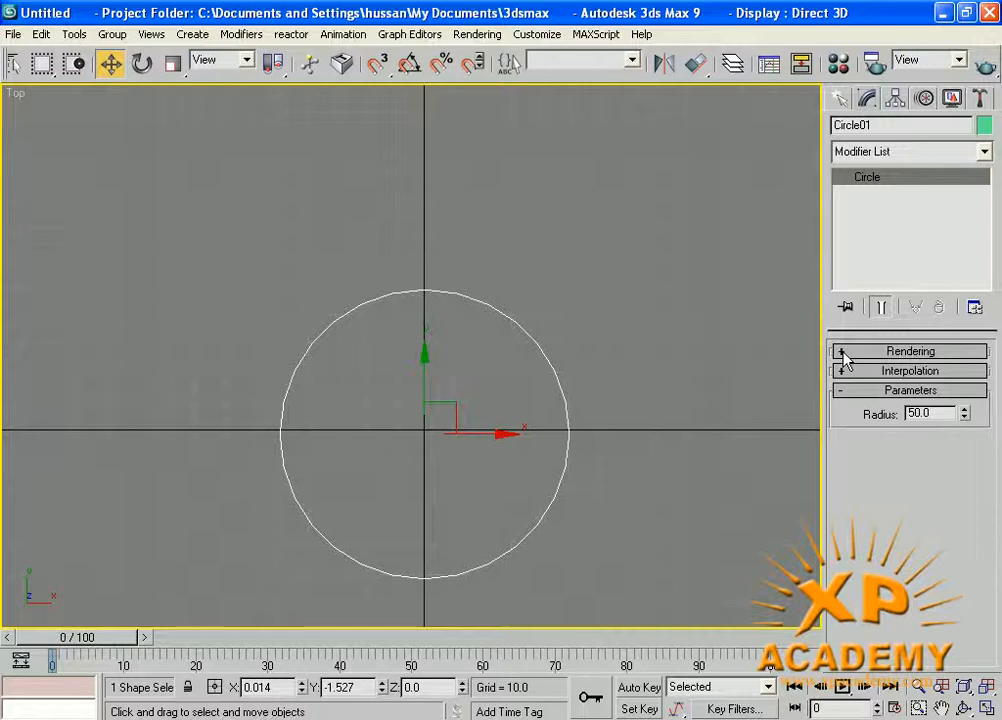
pyautogui.click(841, 352)
pyautogui.click(842, 350)
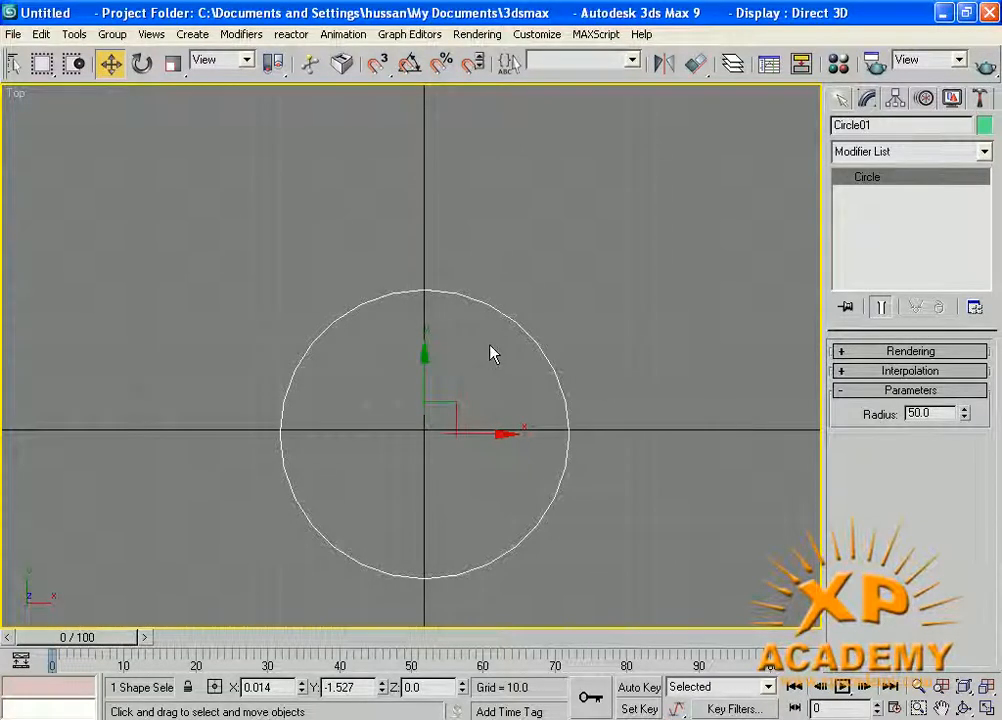
# Draw an ellipse about 119 long and 185 wide beside the circle in the Top view.
pyautogui.click(843, 99)
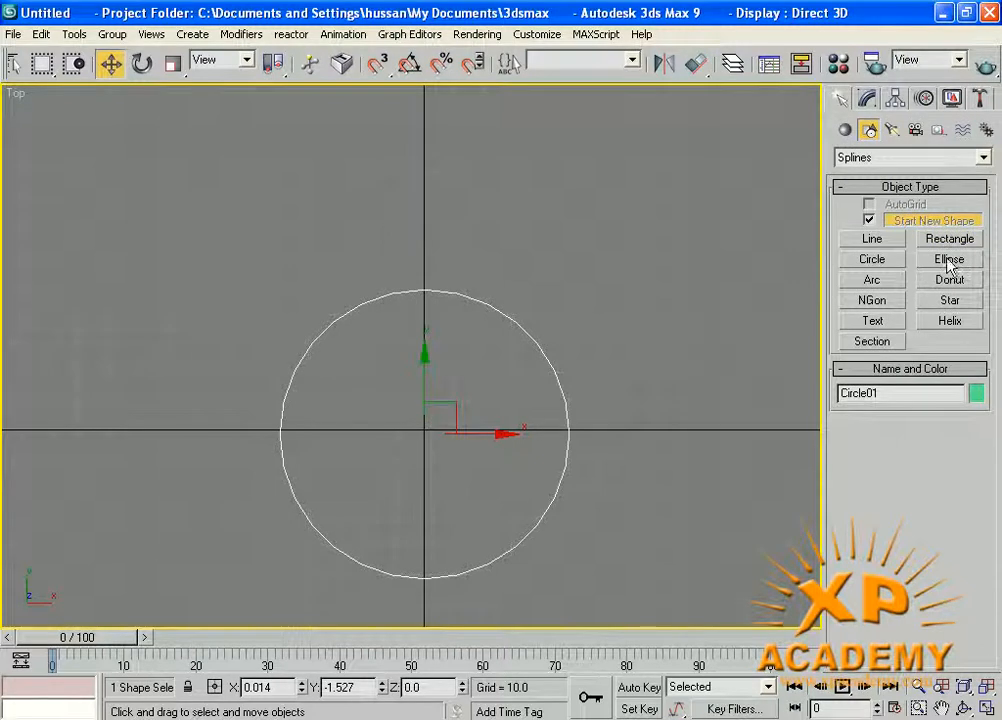
pyautogui.moveTo(519, 408); pyautogui.dragTo(284, 353, button='middle')
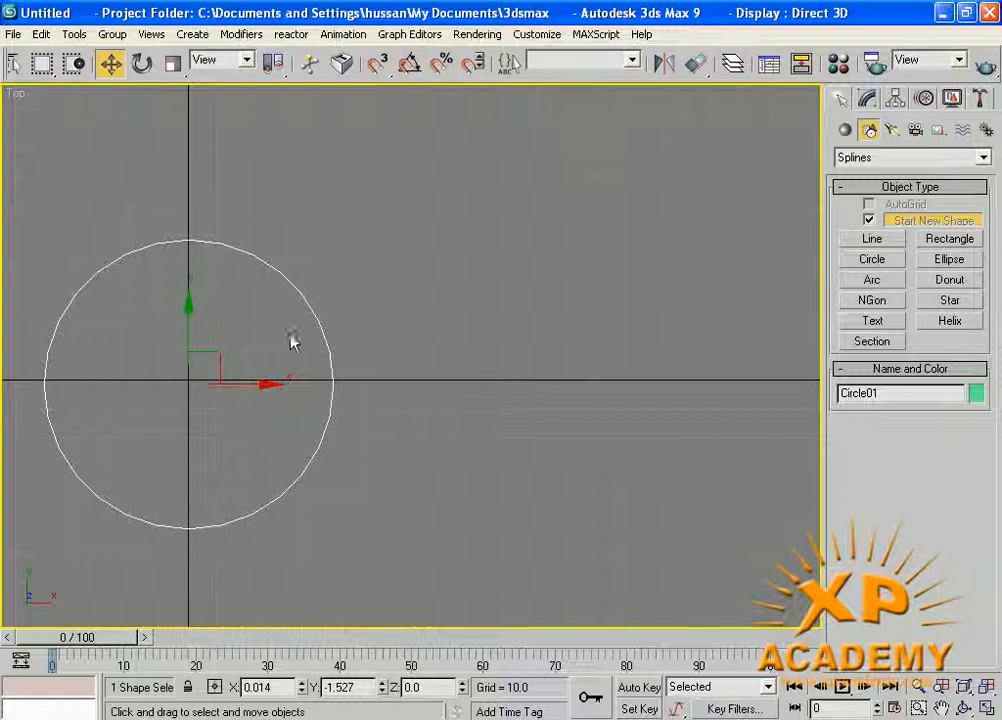
pyautogui.click(950, 262)
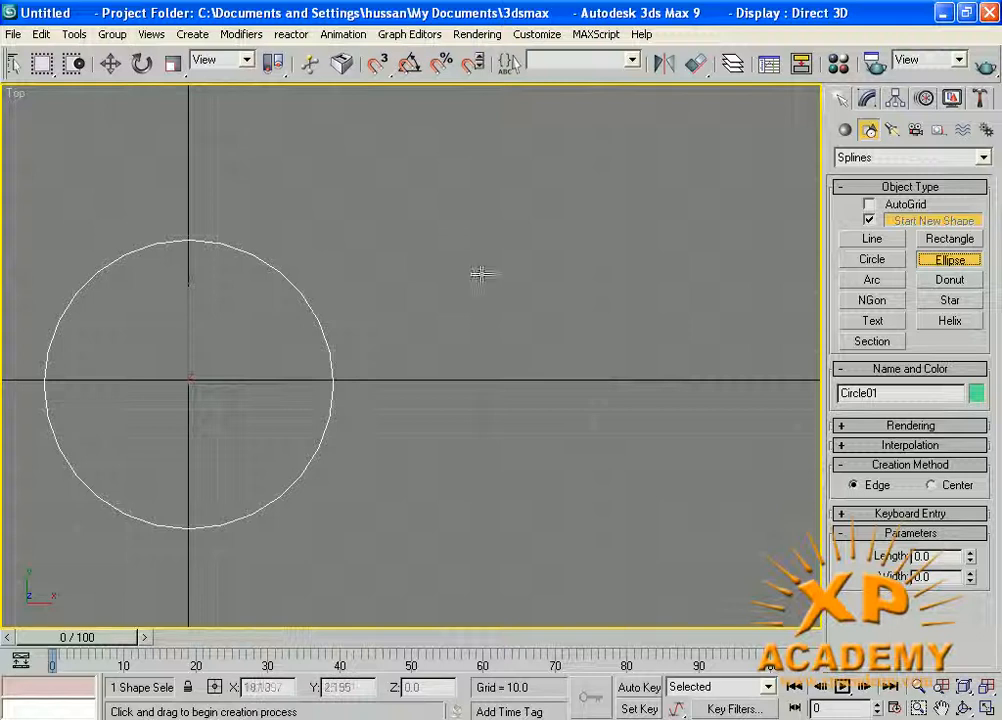
pyautogui.moveTo(481, 242); pyautogui.dragTo(625, 436)
pyautogui.scroll(-4, 776, 530)
pyautogui.scroll(2, 556, 407)
pyautogui.moveTo(527, 378); pyautogui.dragTo(515, 332, button='middle')
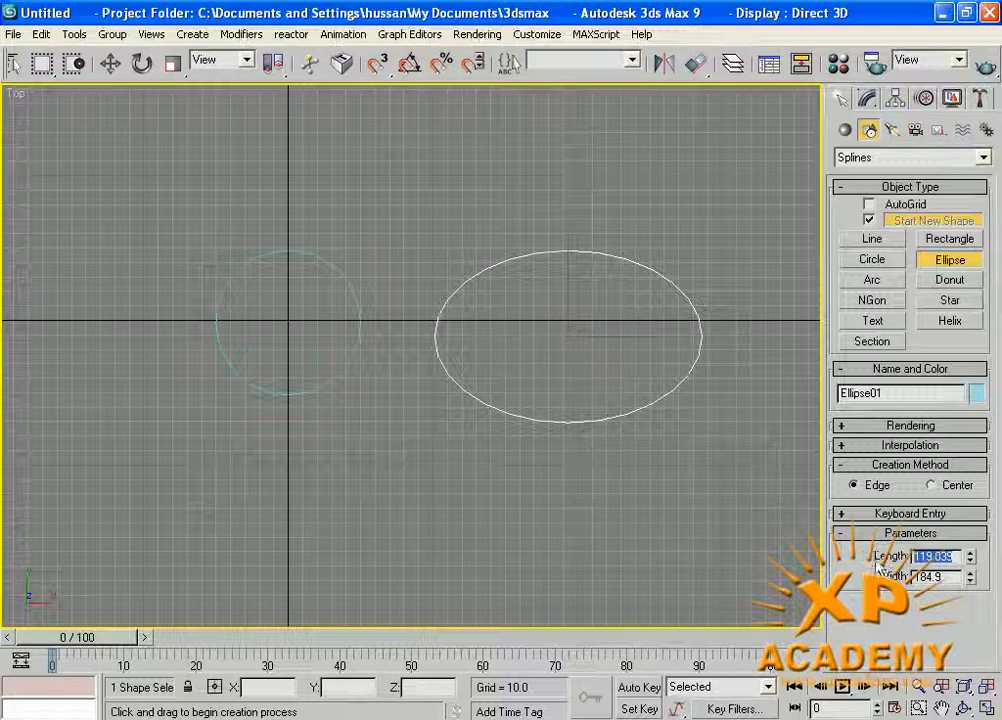
# Set the ellipse's length to 120 and try widths of 140 and 120 before setting it to 80.
pyautogui.click(936, 577)
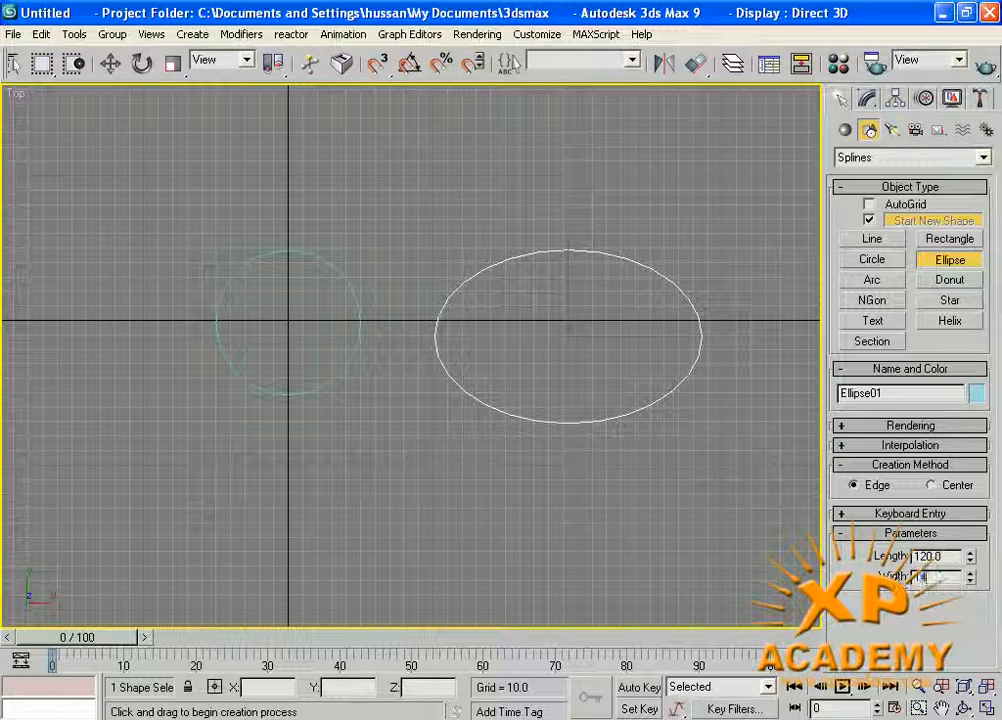
pyautogui.write('140')
pyautogui.press('Return')
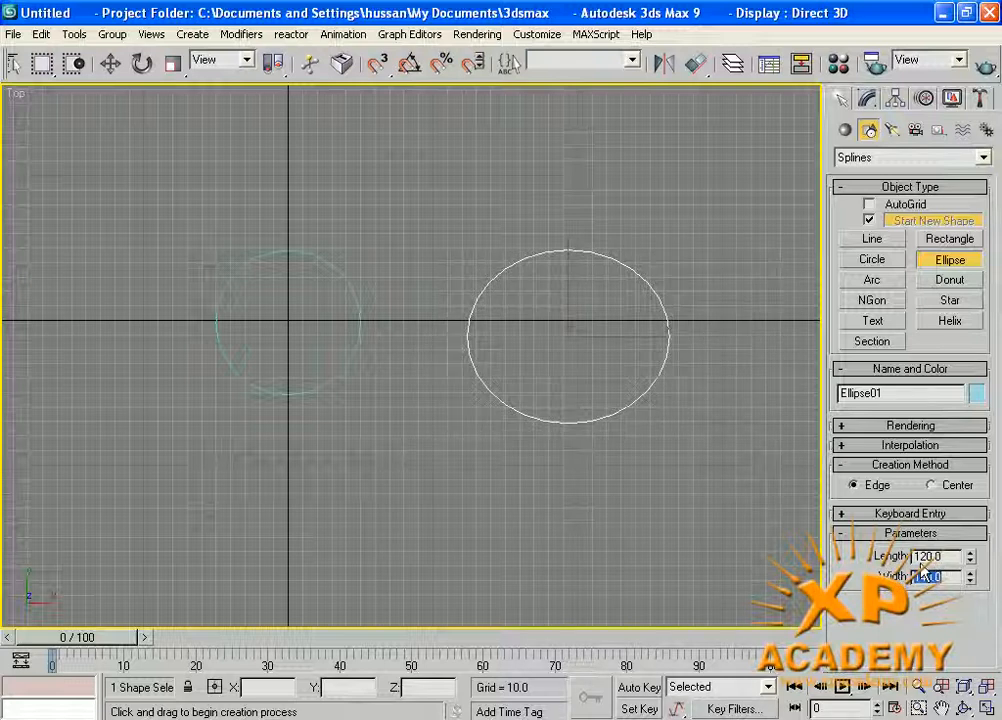
pyautogui.write('120')
pyautogui.press('Return')
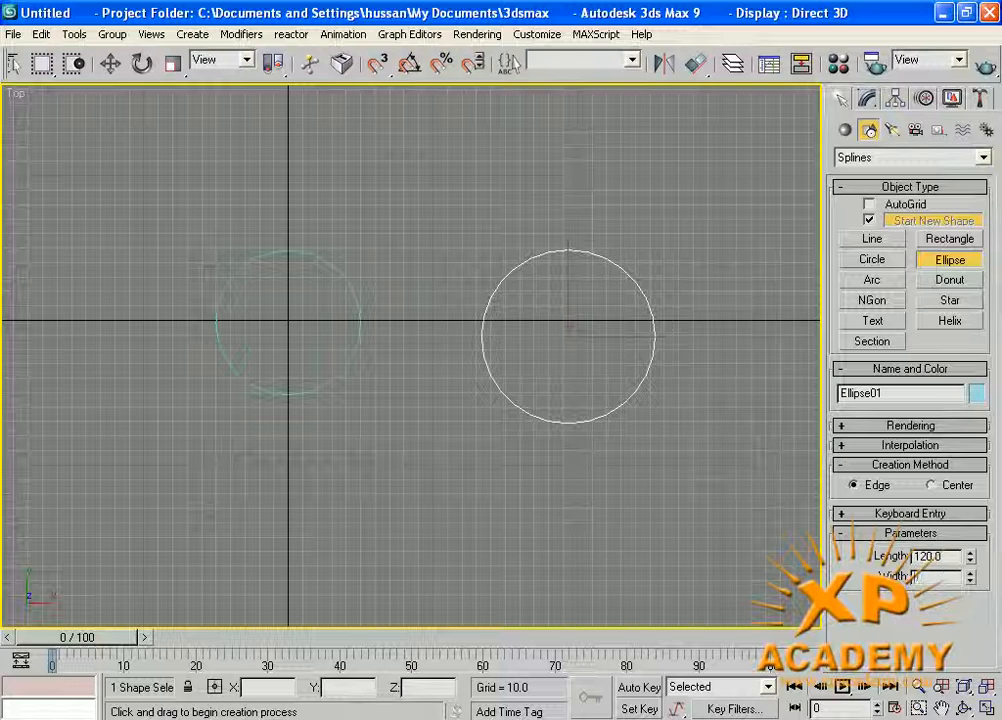
pyautogui.press('Return')
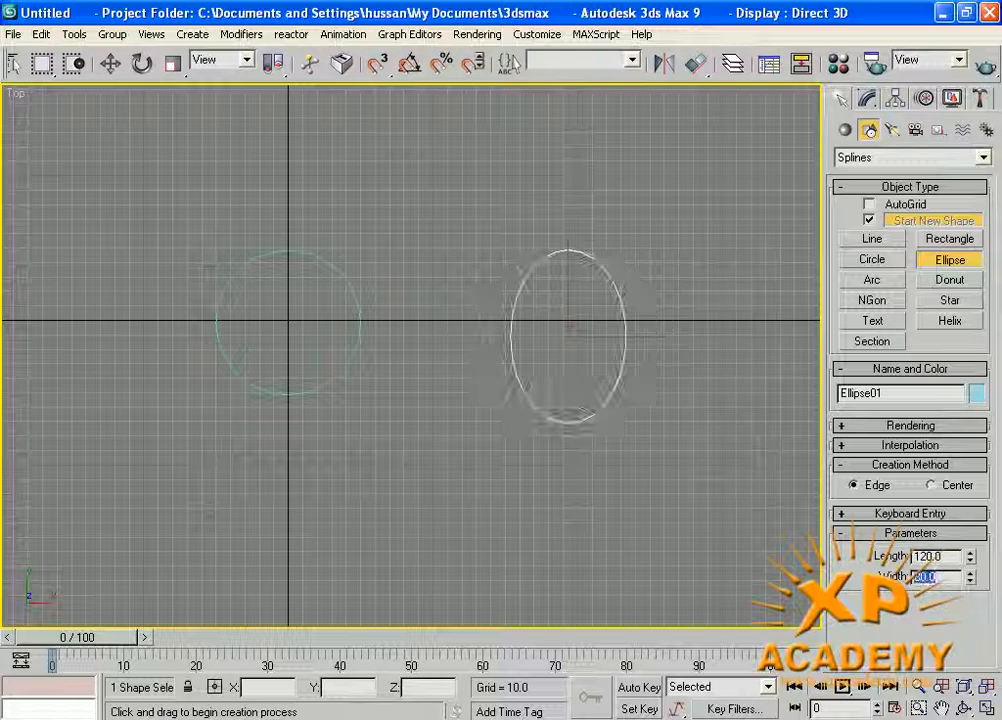
# Select the circle and the ellipse together and delete them.
pyautogui.moveTo(579, 329); pyautogui.dragTo(584, 363, button='middle')
pyautogui.scroll(3, 553, 325)
pyautogui.rightClick(598, 325)
pyautogui.moveTo(782, 550); pyautogui.dragTo(208, 327)
pyautogui.press('Delete')
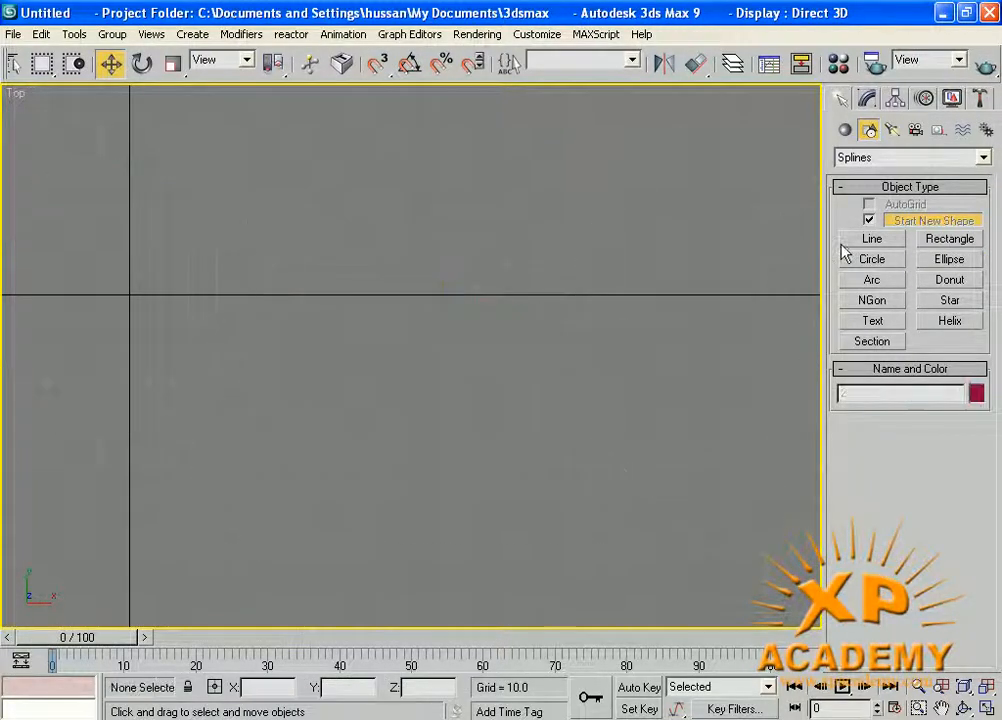
# Draw two End-End-Middle arcs of about 33.8 and 35.8 radius between nearly the same end points around the origin.
pyautogui.press('z')
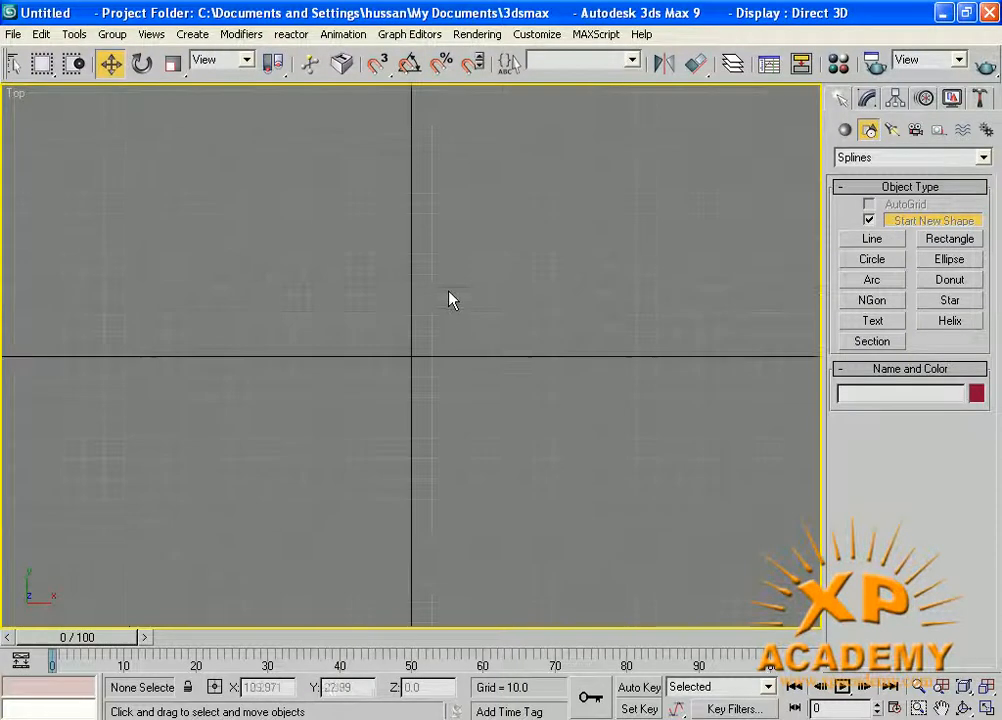
pyautogui.click(871, 281)
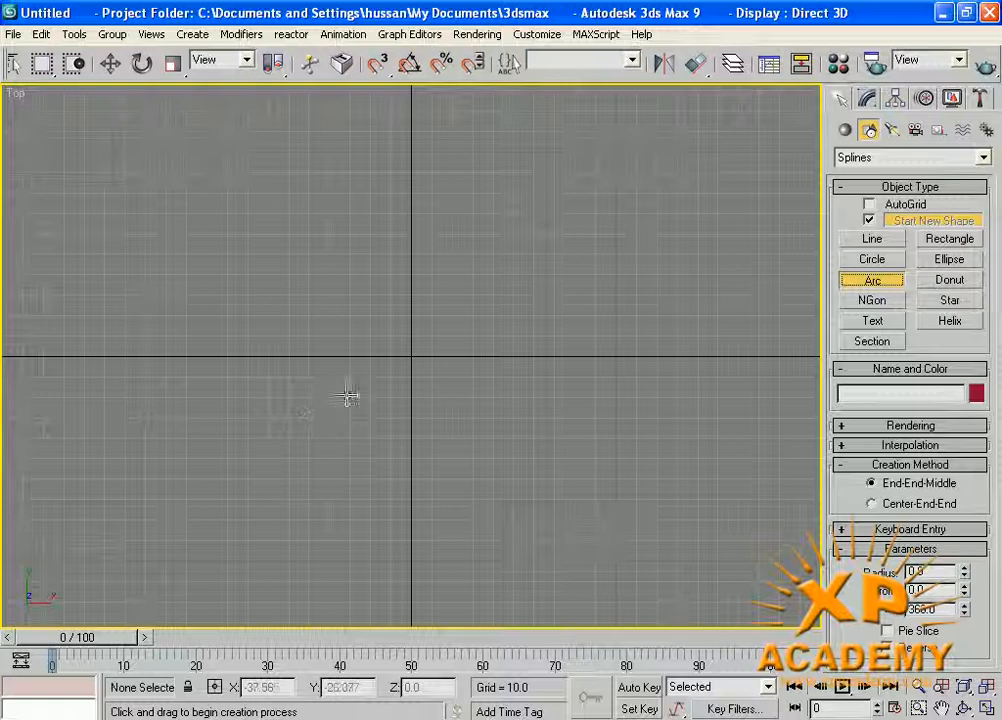
pyautogui.moveTo(331, 356); pyautogui.dragTo(469, 356)
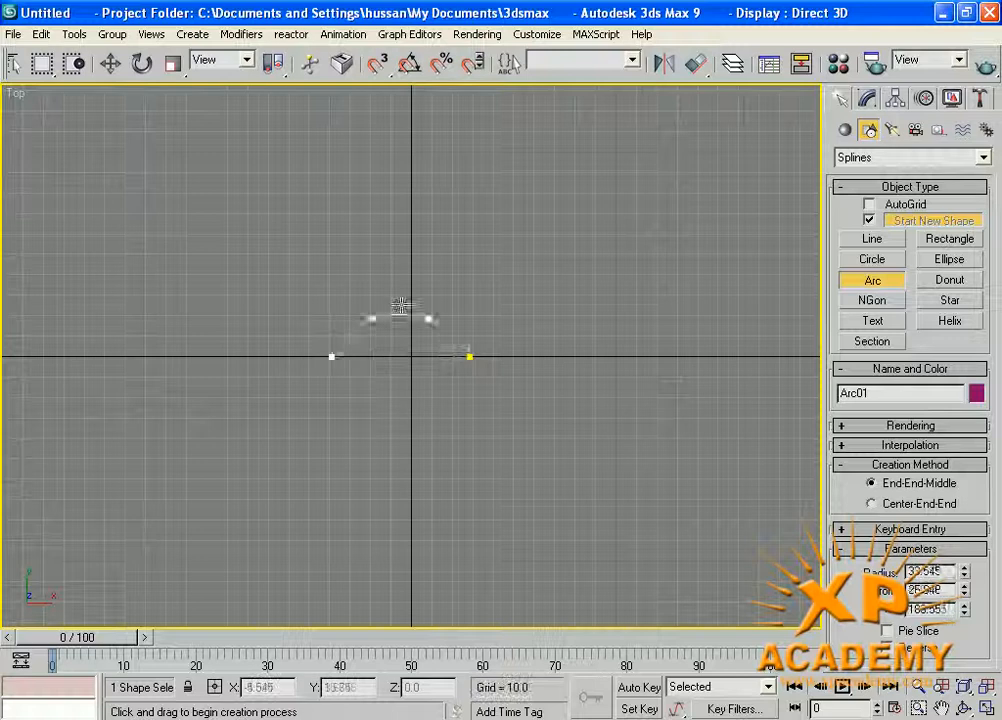
pyautogui.click(400, 285)
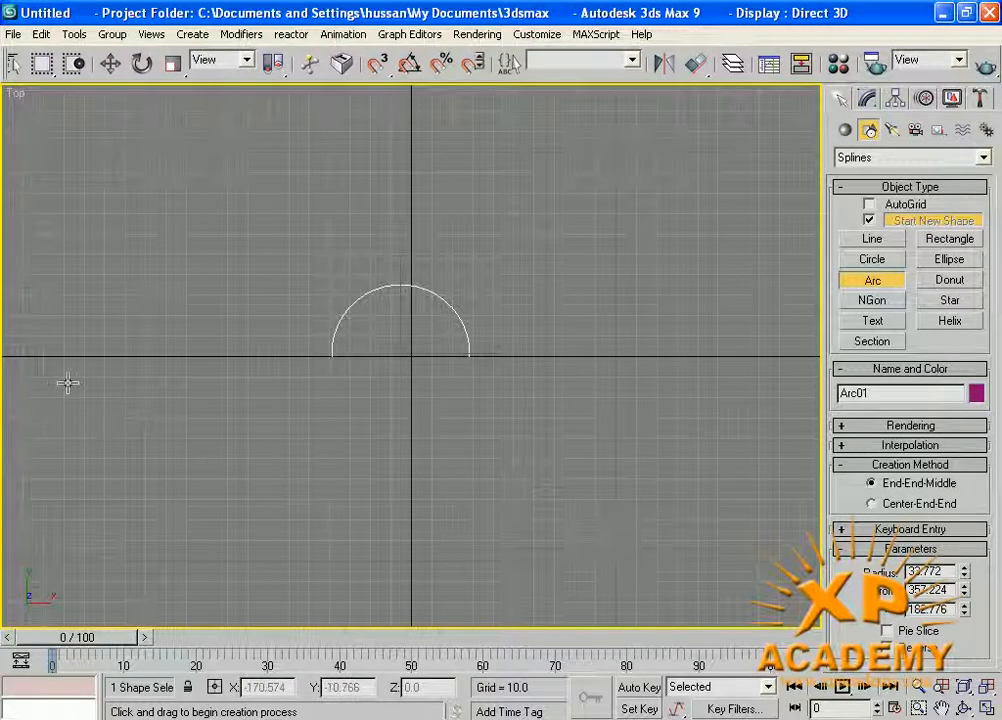
pyautogui.moveTo(331, 361); pyautogui.dragTo(469, 360)
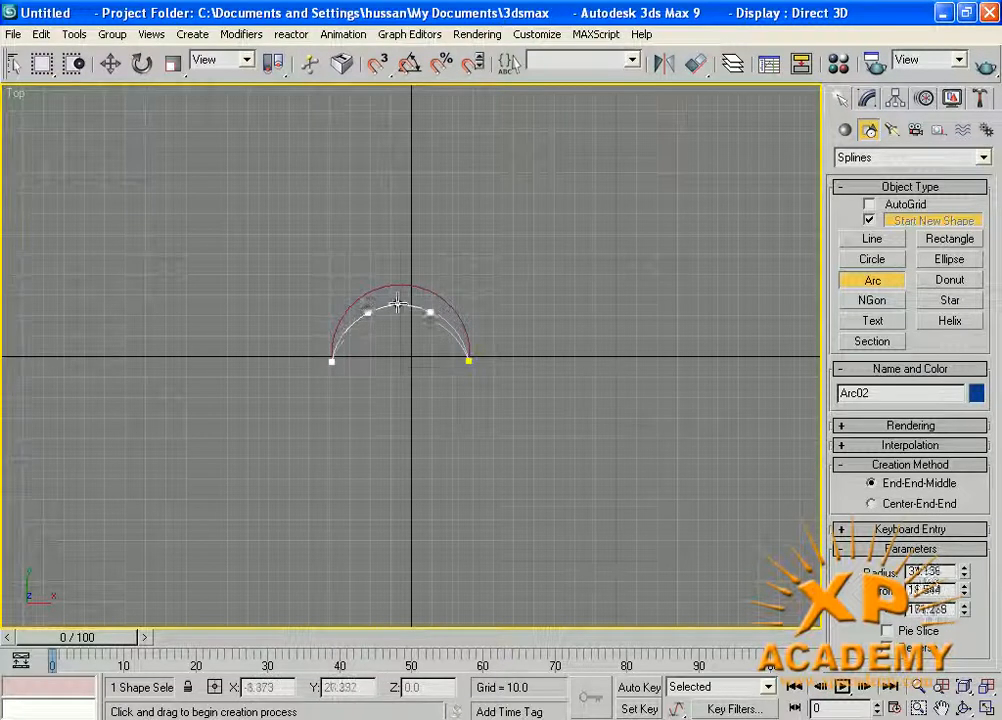
pyautogui.click(398, 316)
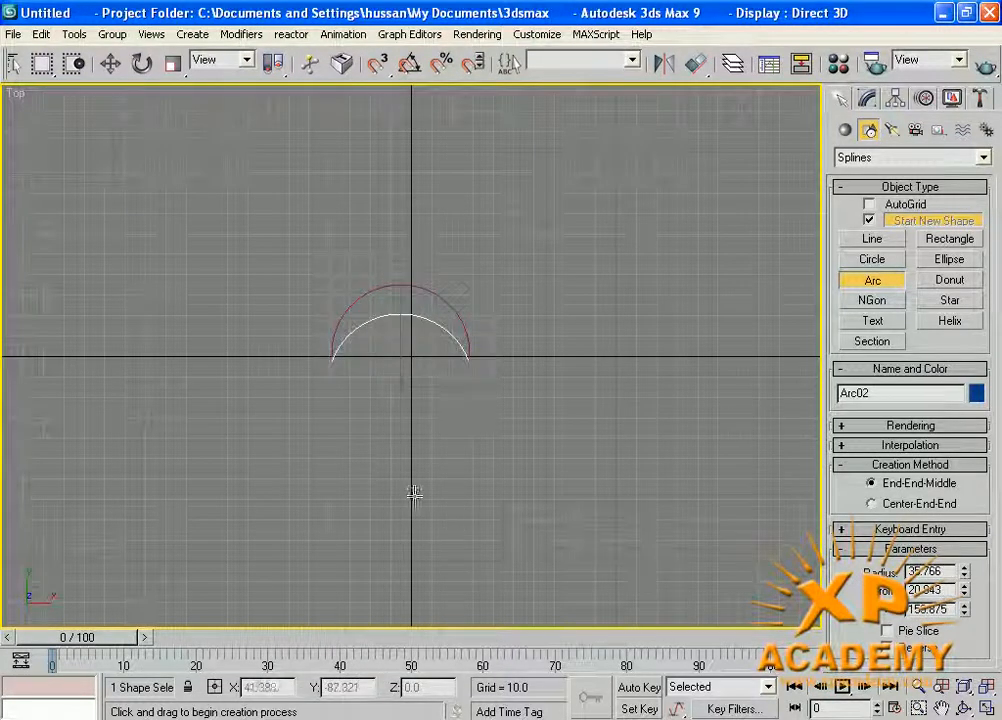
# Select both arcs with a selection window and delete them.
pyautogui.press('w')
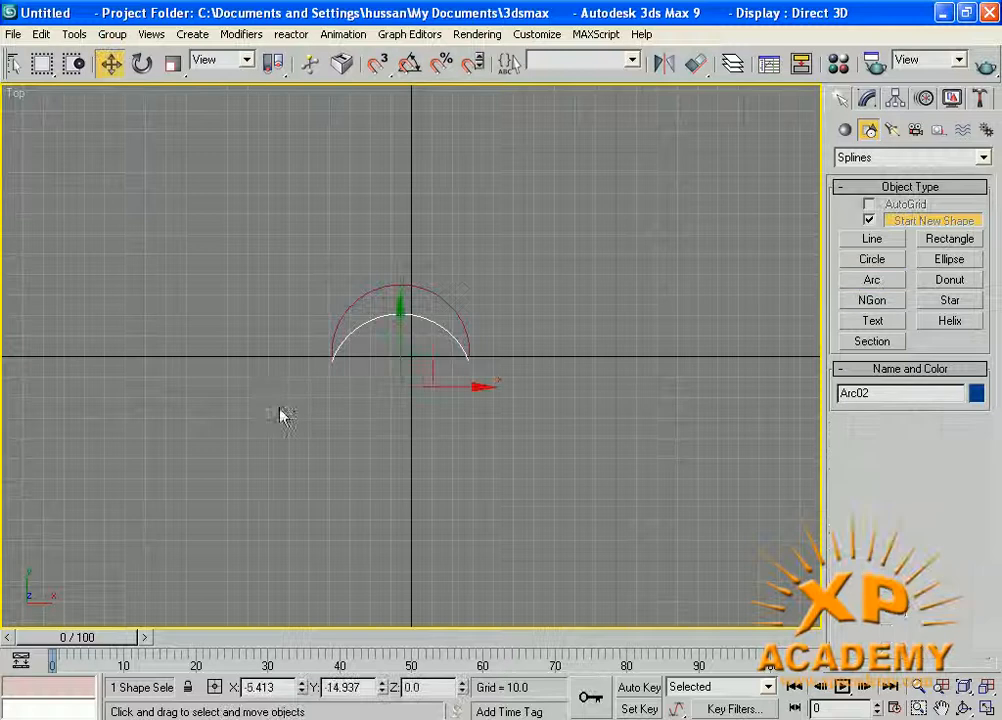
pyautogui.moveTo(255, 273); pyautogui.dragTo(530, 497)
pyautogui.press('Delete')
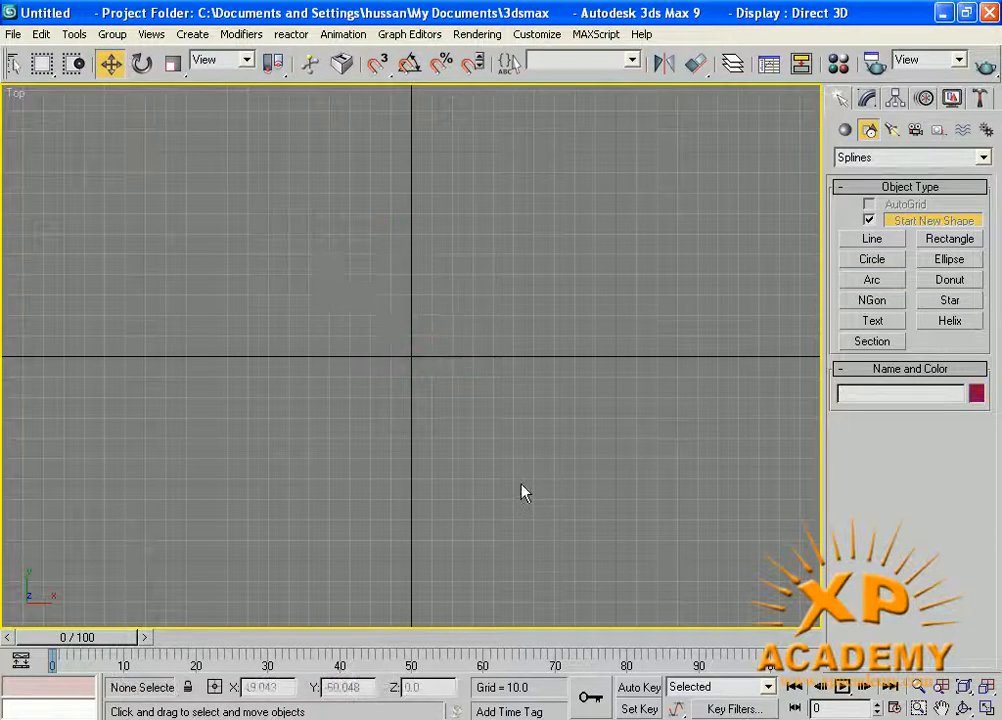
# Draw a Center-End-End arc centred on the origin, about 61.7 in radius, from 0 to about 115.5 degrees.
pyautogui.click(879, 284)
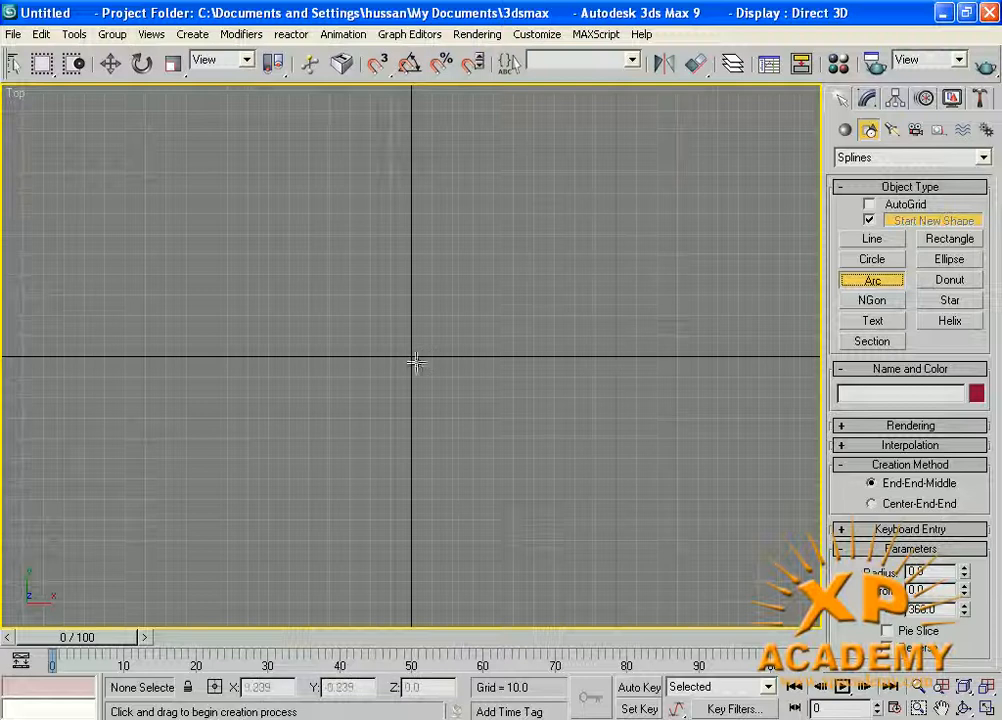
pyautogui.click(870, 504)
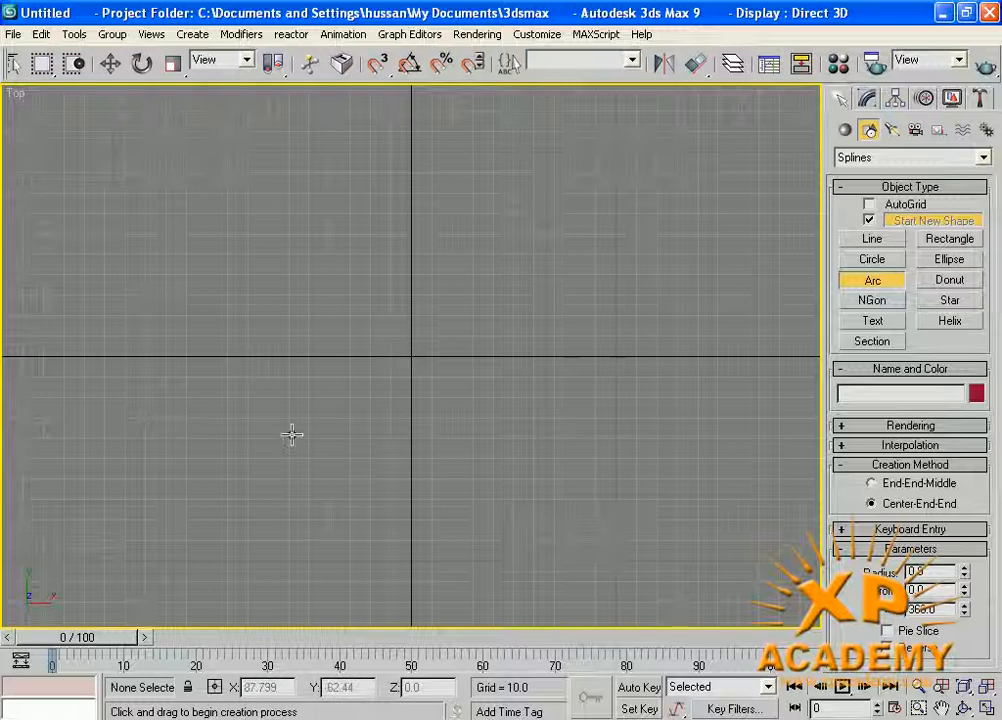
pyautogui.click(411, 357)
pyautogui.moveTo(411, 357); pyautogui.dragTo(537, 357)
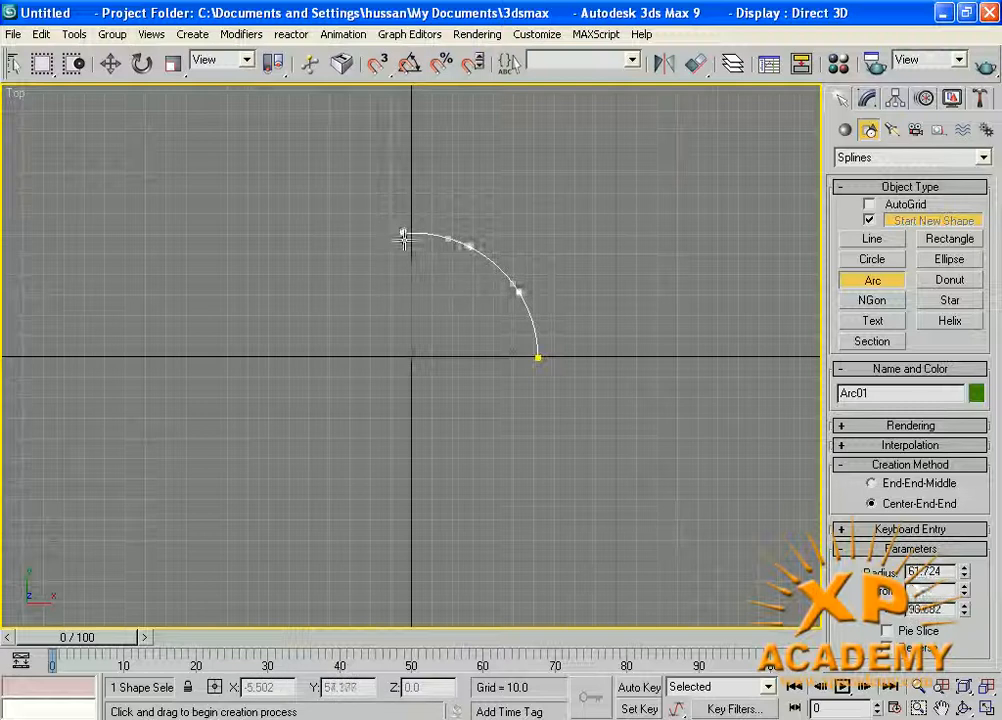
pyautogui.click(354, 247)
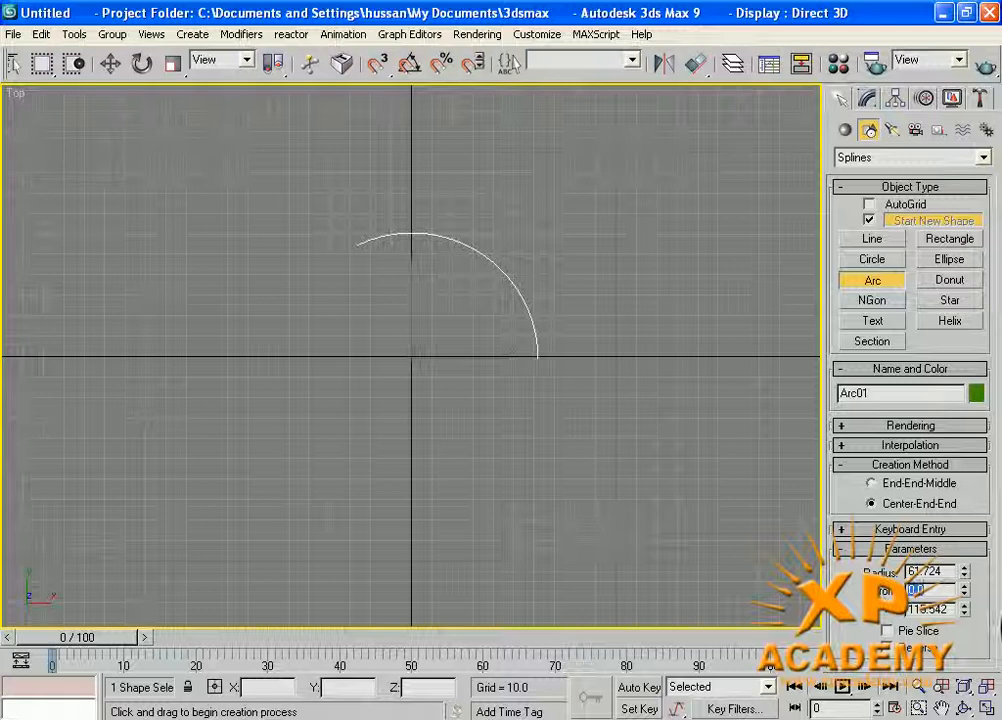
# Set the arc's end angle to 125 and its radius to 50.
pyautogui.moveTo(949, 609); pyautogui.dragTo(909, 619)
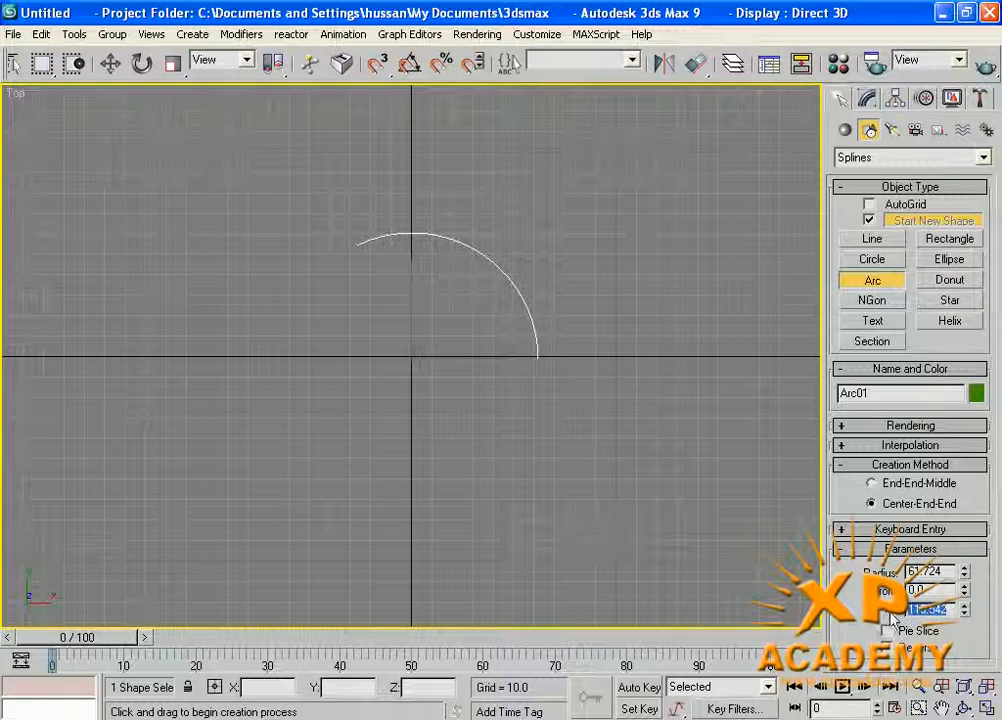
pyautogui.write('125.0')
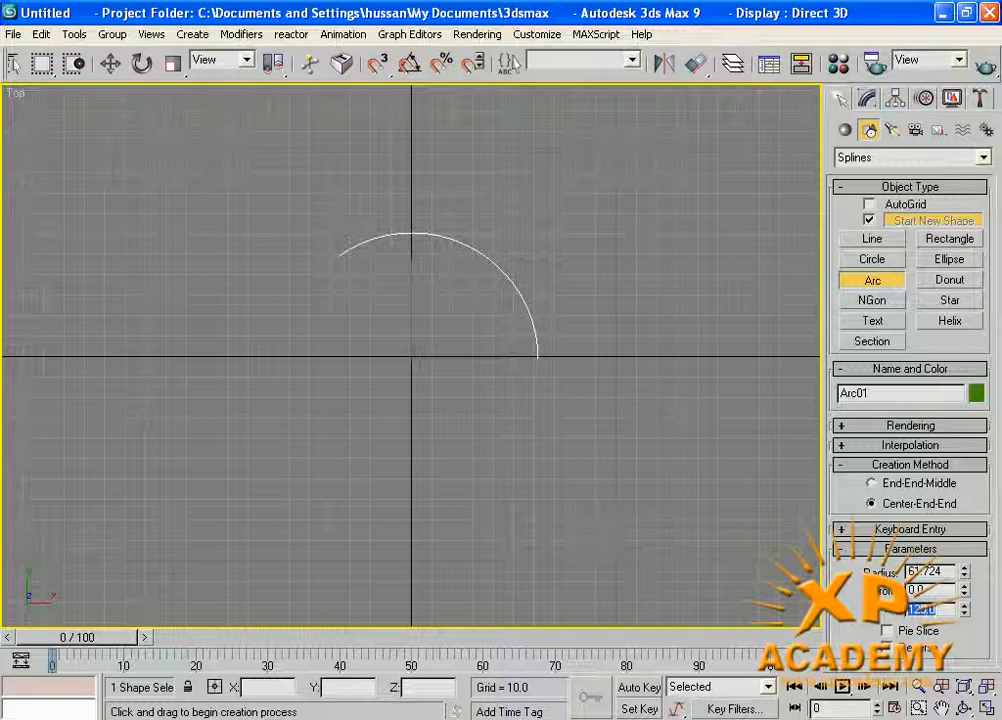
pyautogui.press('Tab')
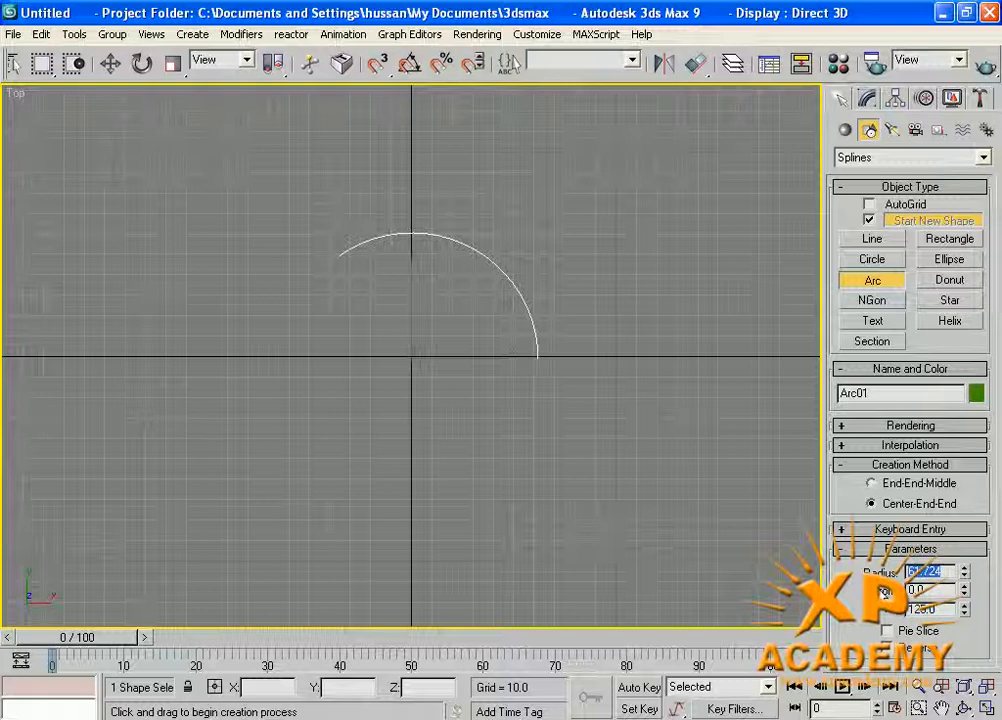
pyautogui.write('50')
pyautogui.press('Return')
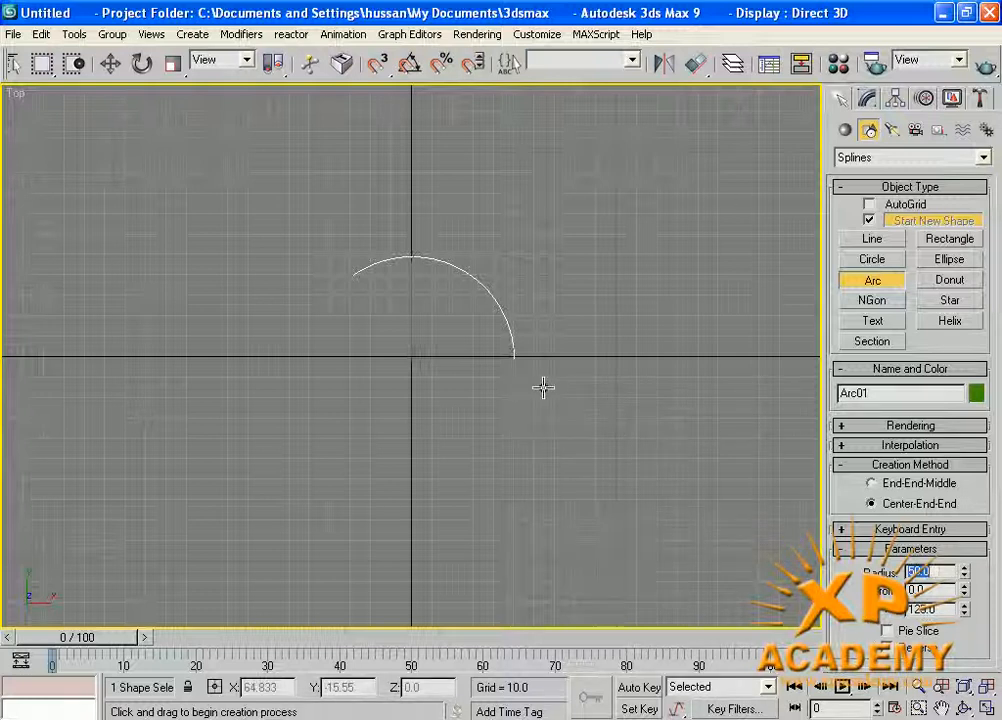
# Draw a donut beside the arc with an outer radius of about 64 and an inner radius of about 42.9.
pyautogui.click(951, 282)
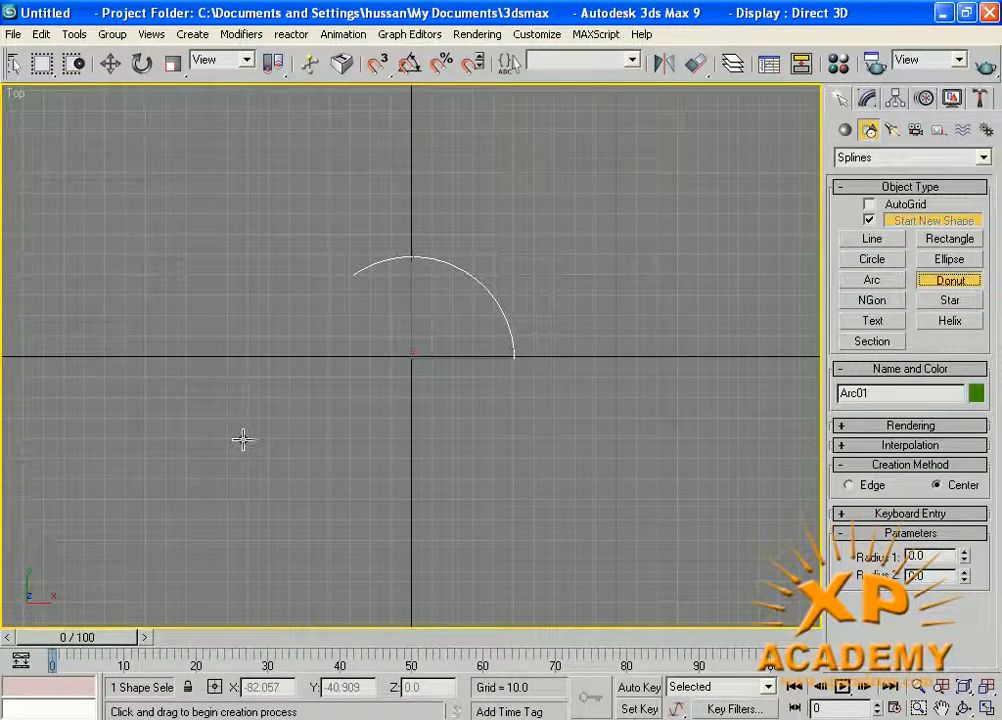
pyautogui.moveTo(214, 371); pyautogui.dragTo(228, 502)
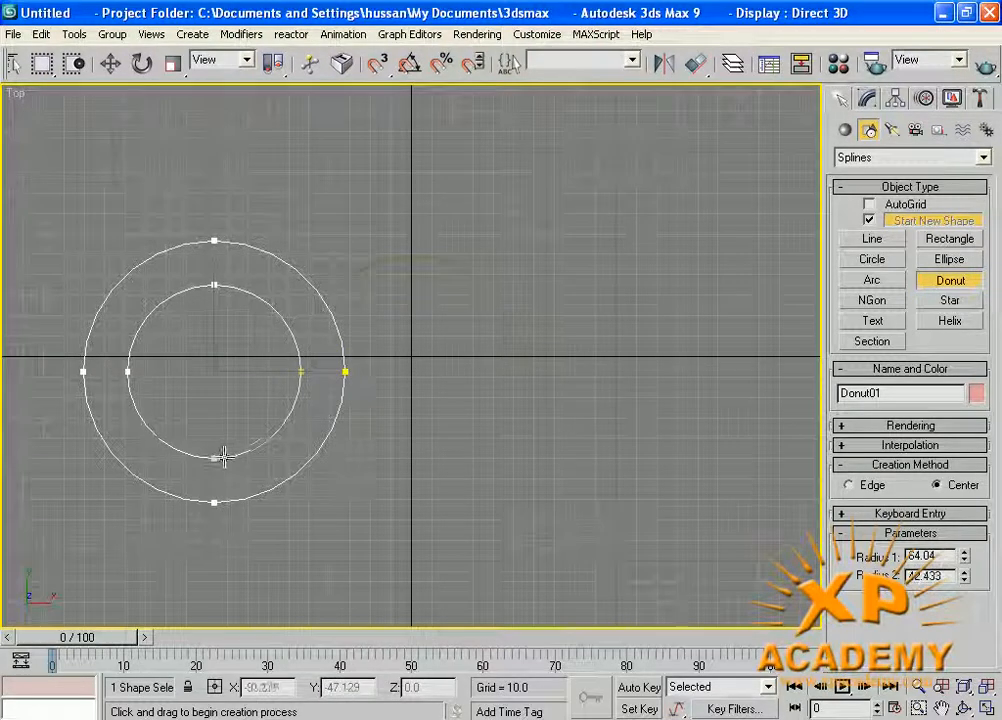
pyautogui.click(219, 460)
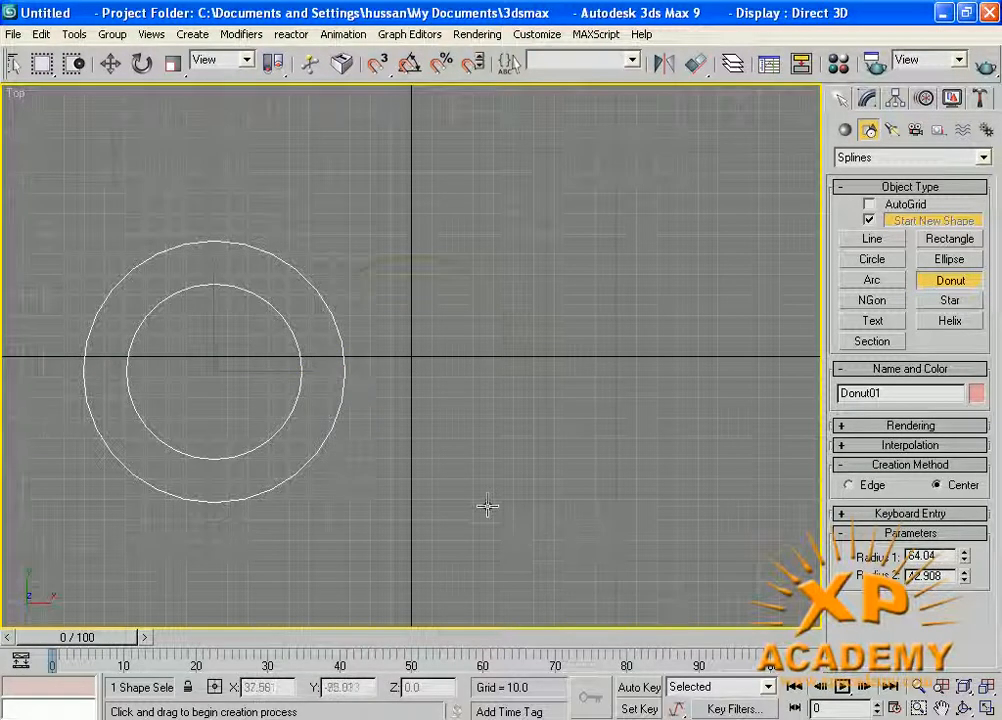
# Select all shapes in the scene, the arc and the donut, and delete them.
pyautogui.press('w')
pyautogui.hotkey('ctrl', 'a')
pyautogui.press('Delete')
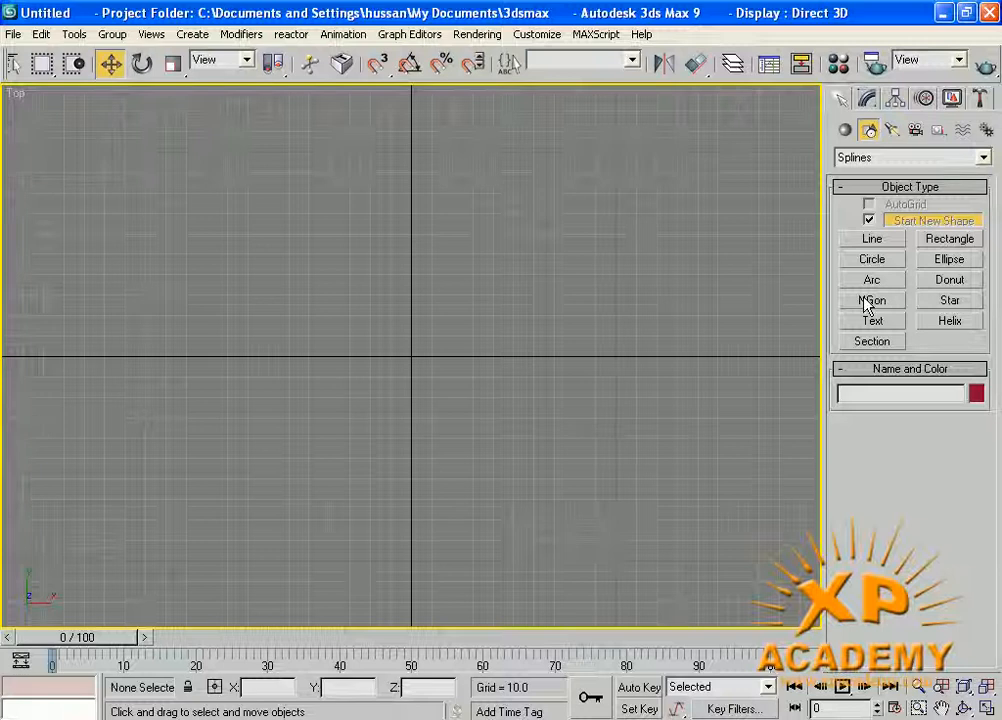
# Draw an inscribed six-sided NGon centred on the origin and set its radius to 50.
pyautogui.click(873, 302)
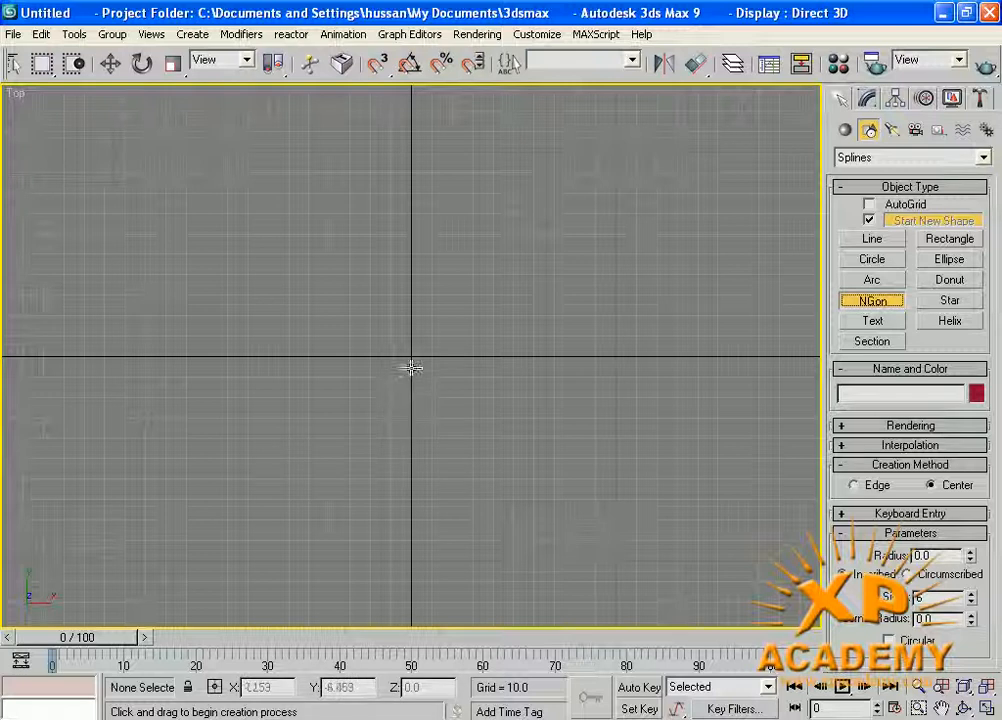
pyautogui.moveTo(411, 356); pyautogui.dragTo(593, 357)
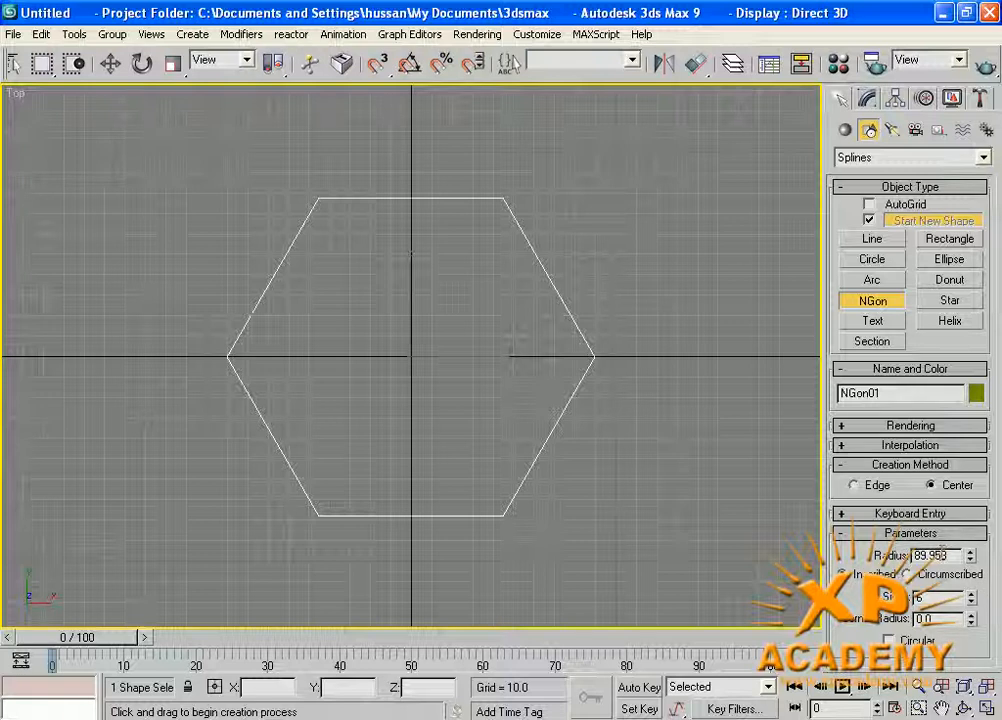
pyautogui.write('50')
pyautogui.press('Return')
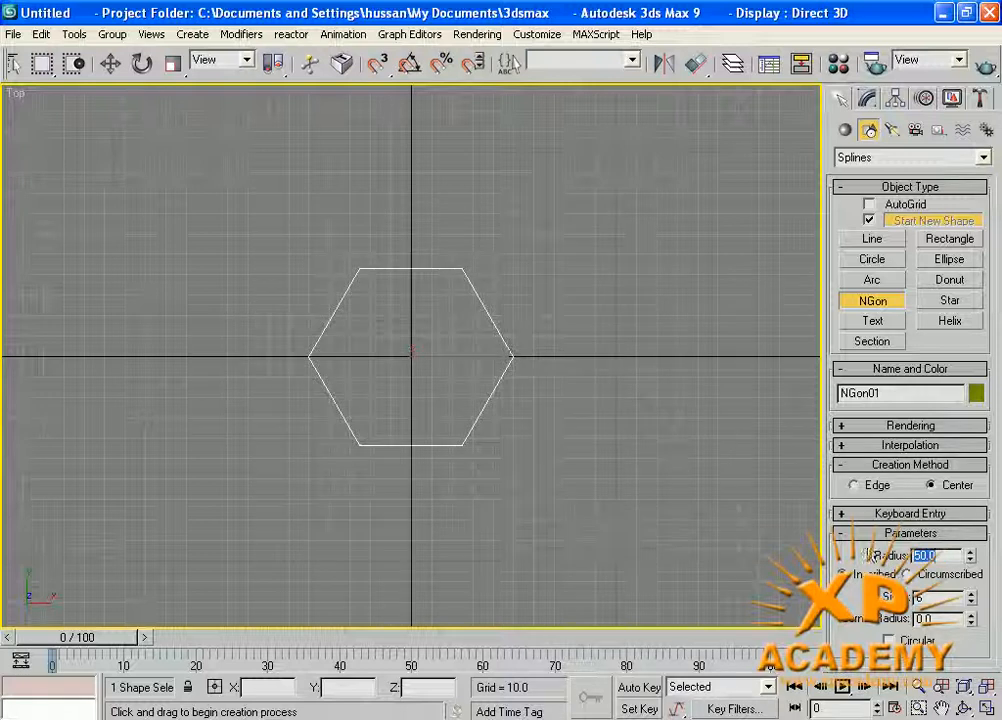
# Set the NGon's radius to 80, its number of sides to 12 and its corner radius to 12.
pyautogui.write('80')
pyautogui.press('Return')
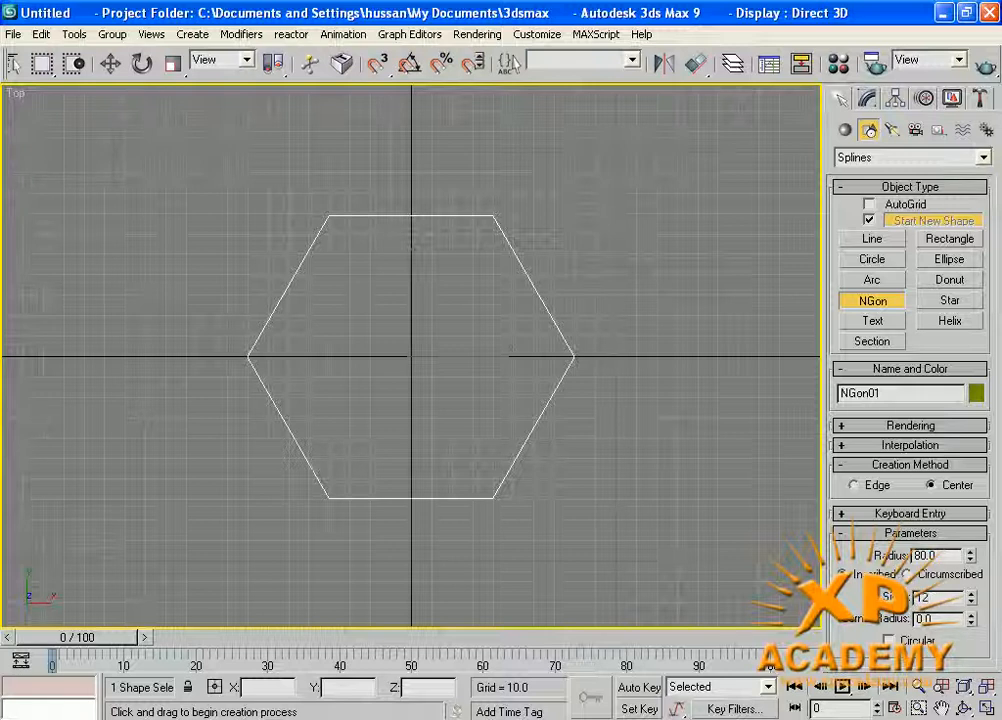
pyautogui.press('Return')
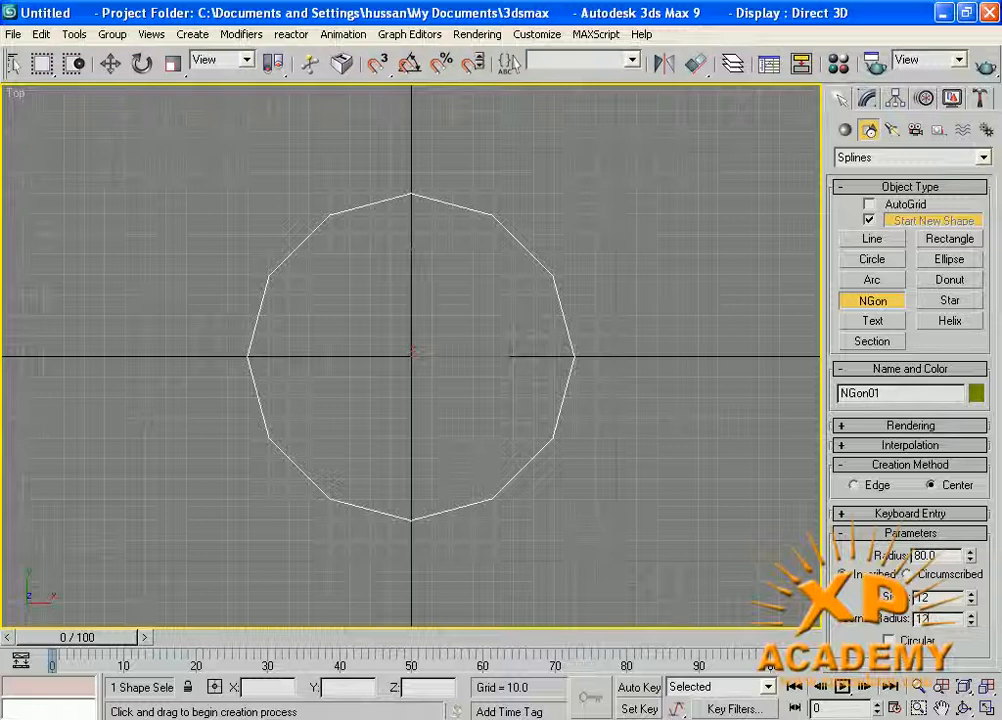
pyautogui.scroll(5, 420, 512)
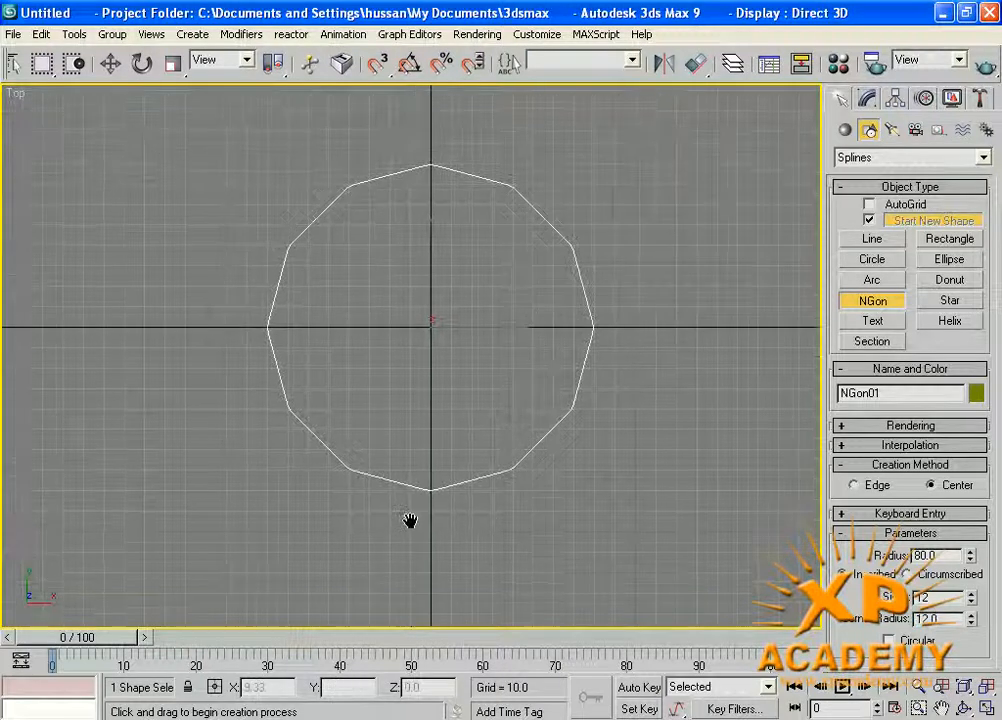
# Set the NGon's corner radius to 0.
pyautogui.scroll(3, 432, 503)
pyautogui.moveTo(447, 465); pyautogui.dragTo(472, 94, button='middle')
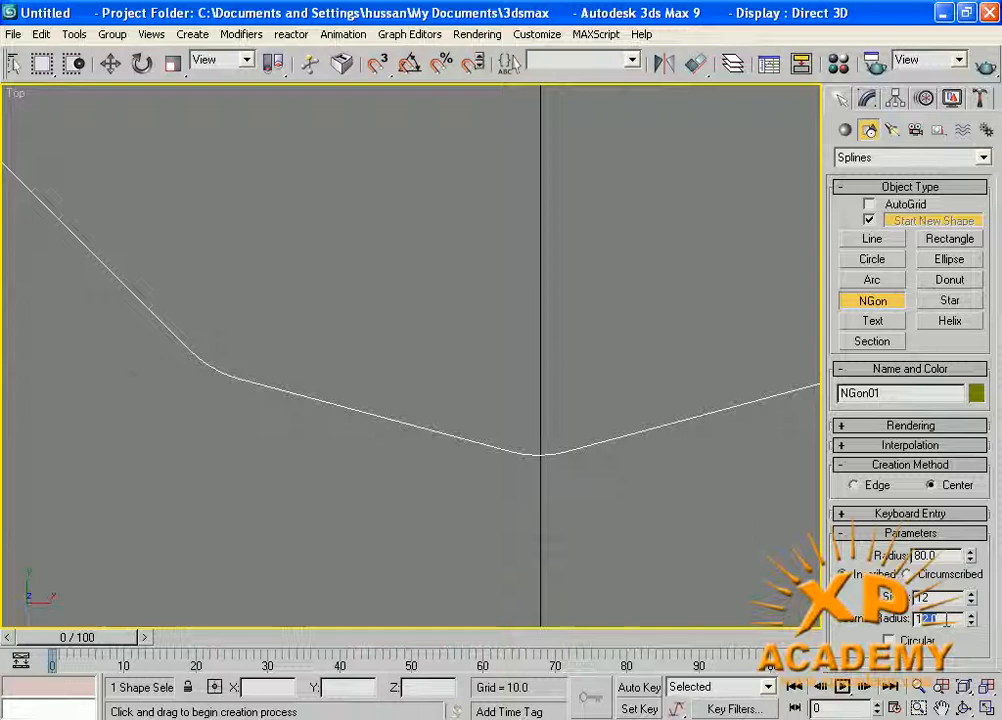
pyautogui.write('1')
pyautogui.press('Return')
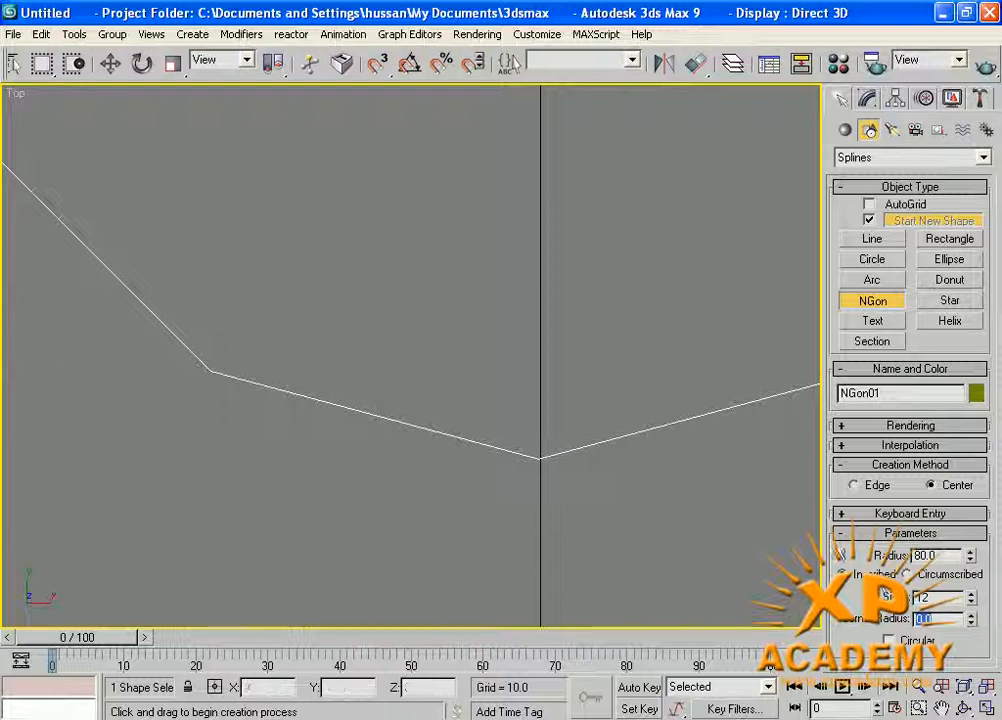
# Reduce the NGon's number of sides to 8.
pyautogui.click(970, 602)
pyautogui.click(971, 604)
pyautogui.click(971, 604)
pyautogui.click(971, 604)
pyautogui.scroll(-4, 573, 476)
pyautogui.moveTo(530, 474); pyautogui.dragTo(526, 586, button='middle')
pyautogui.scroll(-2, 474, 448)
pyautogui.moveTo(470, 424); pyautogui.dragTo(462, 474, button='middle')
pyautogui.scroll(-2, 462, 488)
# Try rounding the eight-sided NGon with a corner radius of about 21.7 and undo the rounding.
pyautogui.moveTo(971, 616); pyautogui.dragTo(919, 100)
pyautogui.moveTo(717, 80); pyautogui.dragTo(718, 6)
pyautogui.moveTo(961, 684); pyautogui.dragTo(808, 692)
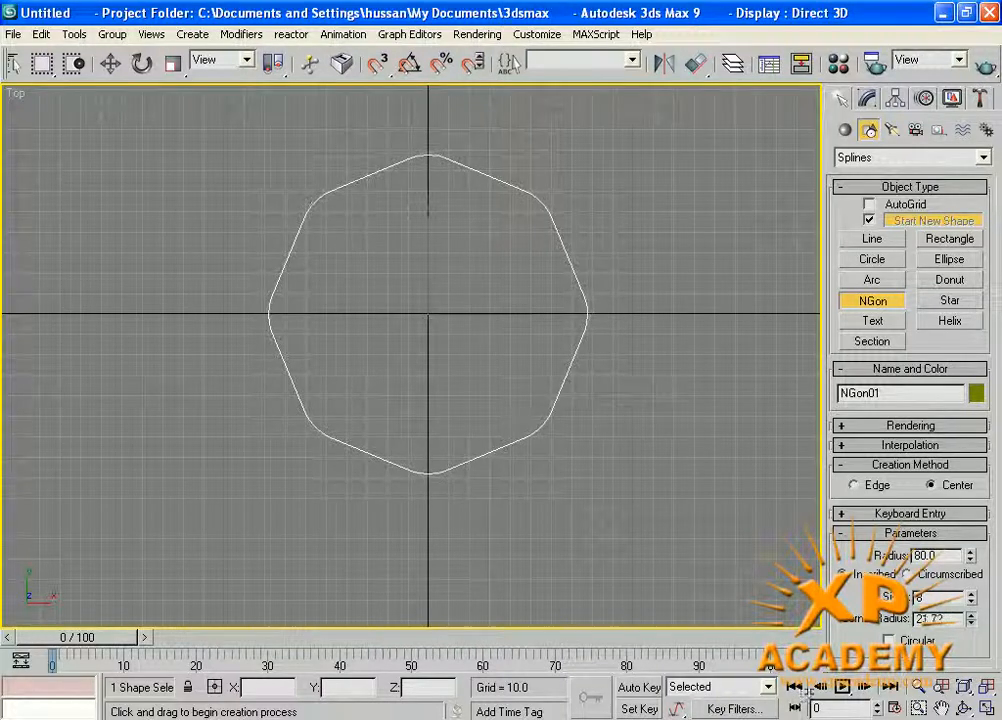
pyautogui.moveTo(822, 582); pyautogui.dragTo(213, 245)
pyautogui.moveTo(825, 711); pyautogui.dragTo(818, 234)
pyautogui.hotkey('ctrl', 'z')
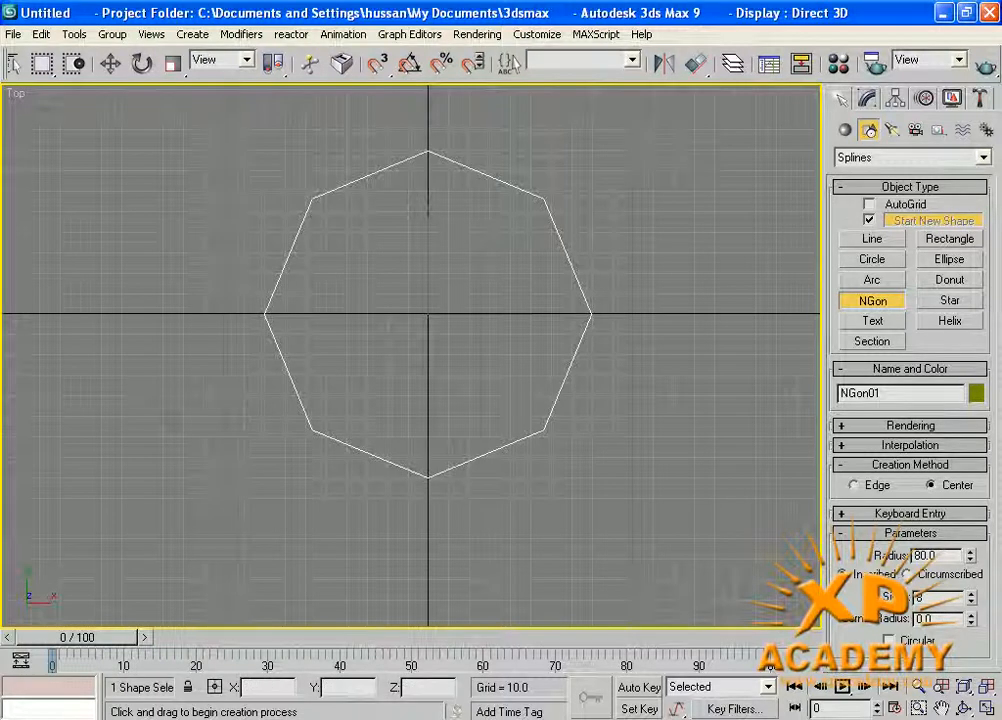
# Draw a six-pointed star beside the NGon with radius 1 about 82.3 and radius 2 about 60.8.
pyautogui.moveTo(425, 434); pyautogui.dragTo(355, 343, button='middle')
pyautogui.click(950, 308)
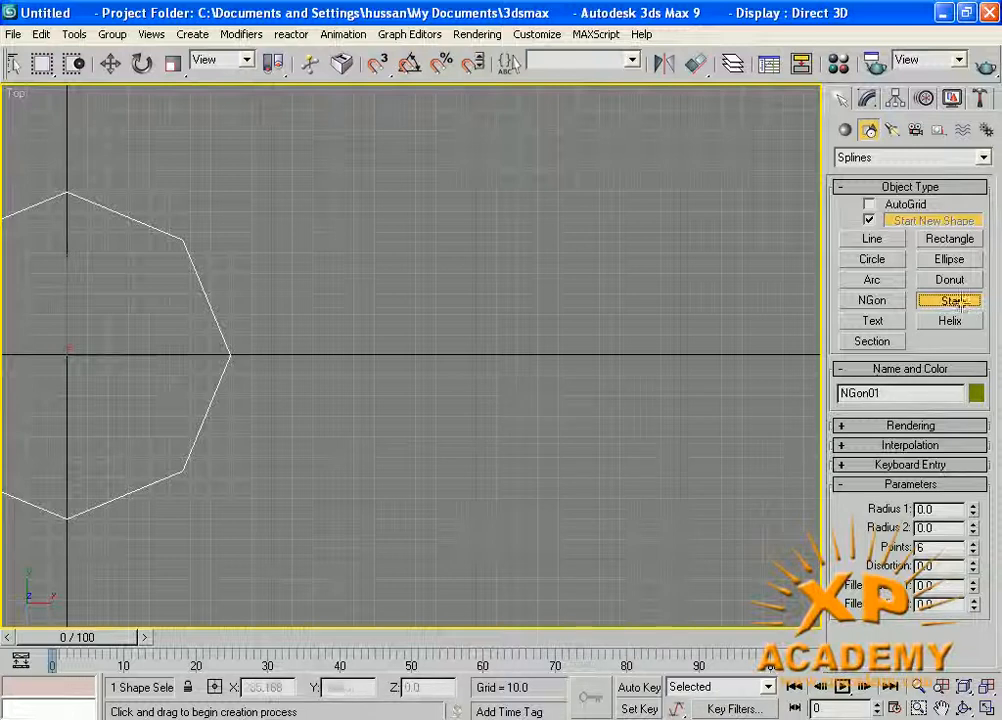
pyautogui.click(497, 355)
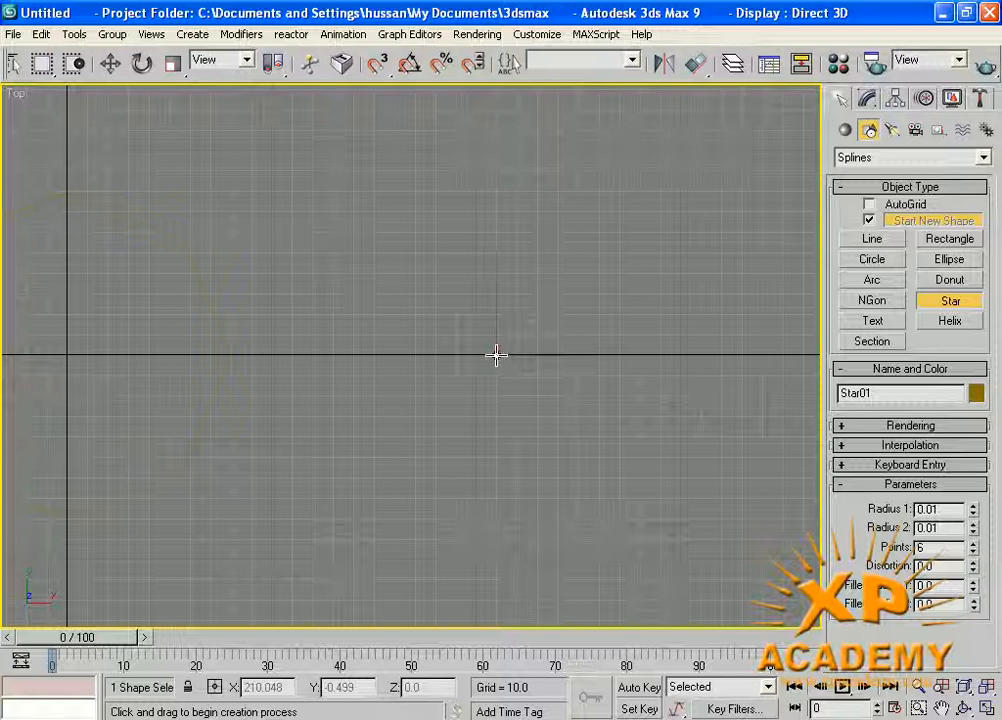
pyautogui.moveTo(497, 355); pyautogui.dragTo(660, 352)
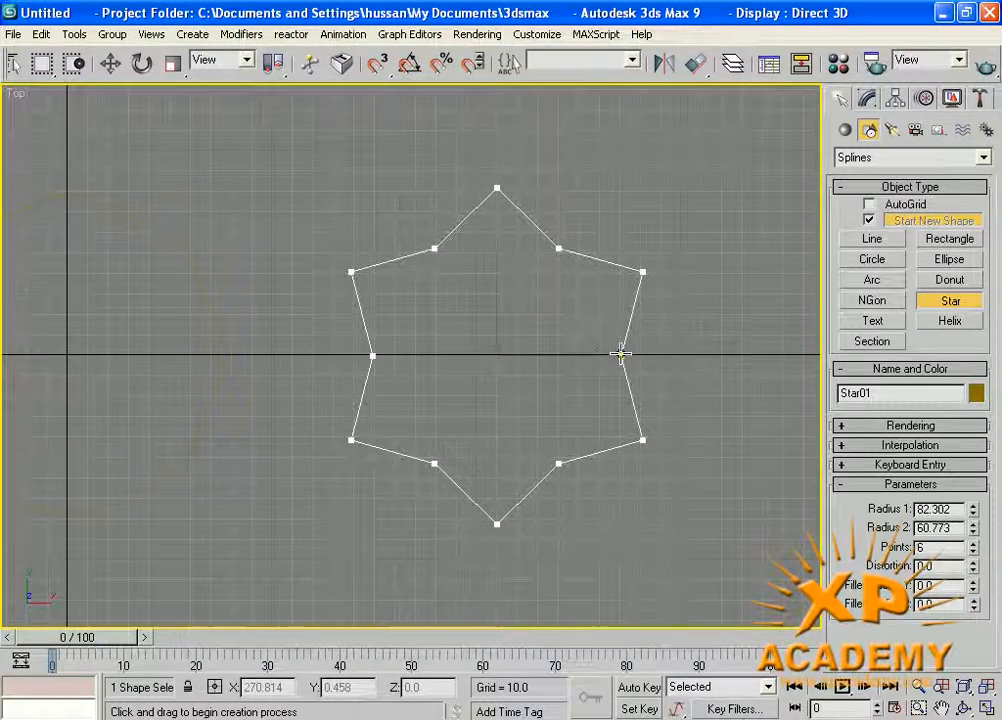
pyautogui.click(621, 353)
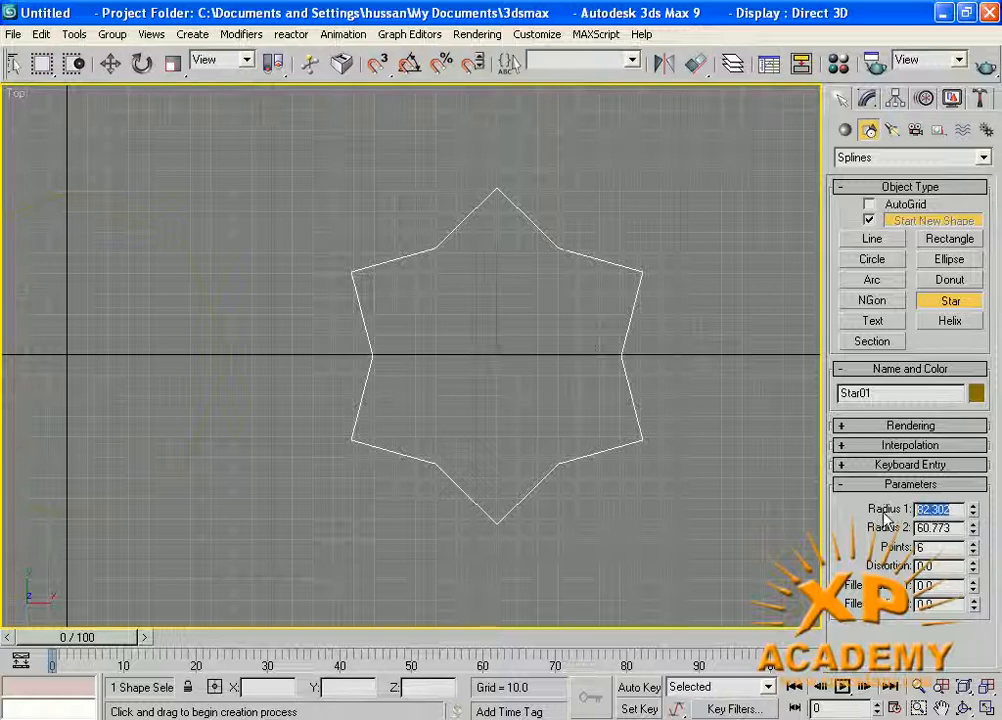
# Set the star's radius 1 to 90 and radius 2 to 30.
pyautogui.write('90')
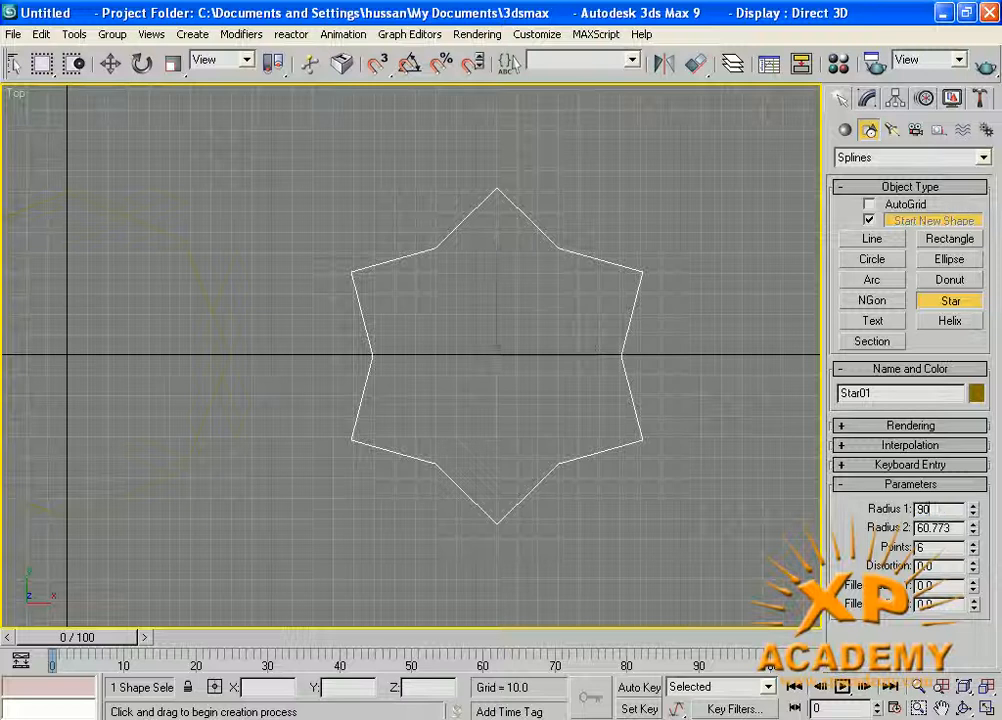
pyautogui.press('Return')
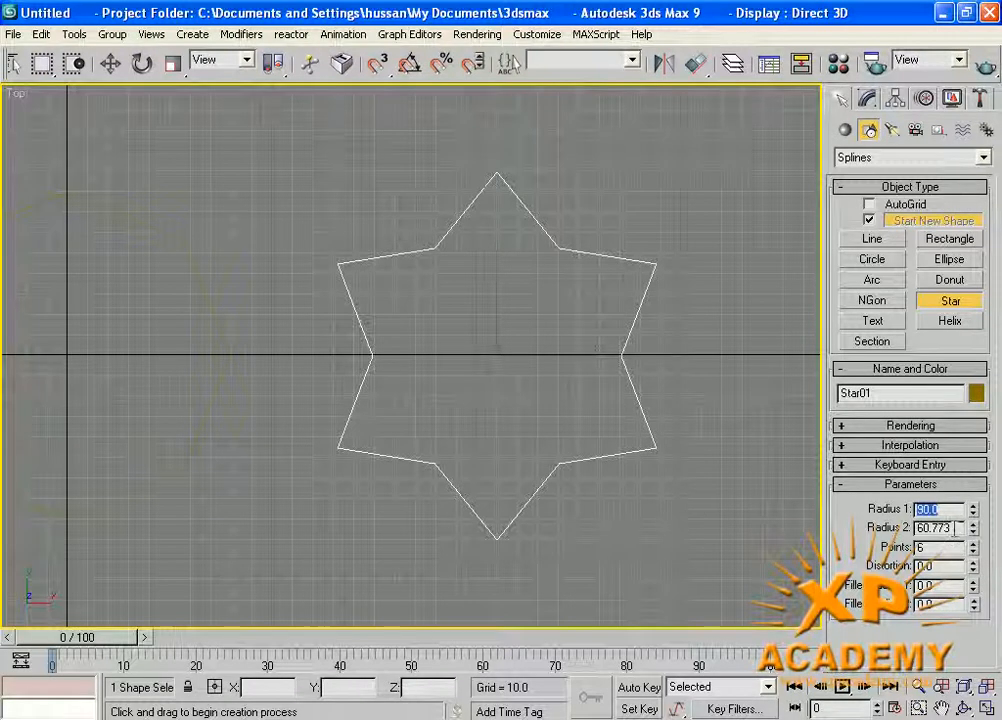
pyautogui.write('30')
pyautogui.press('Return')
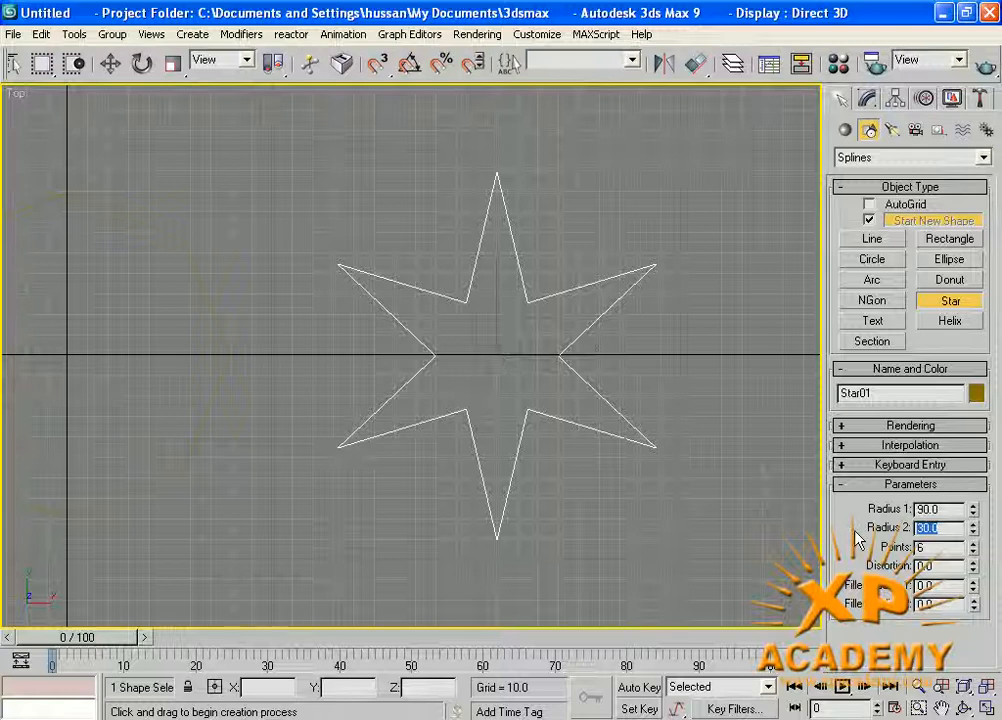
# Try 12 and 8 points on the star and return it to 6 points.
pyautogui.doubleClick(925, 548)
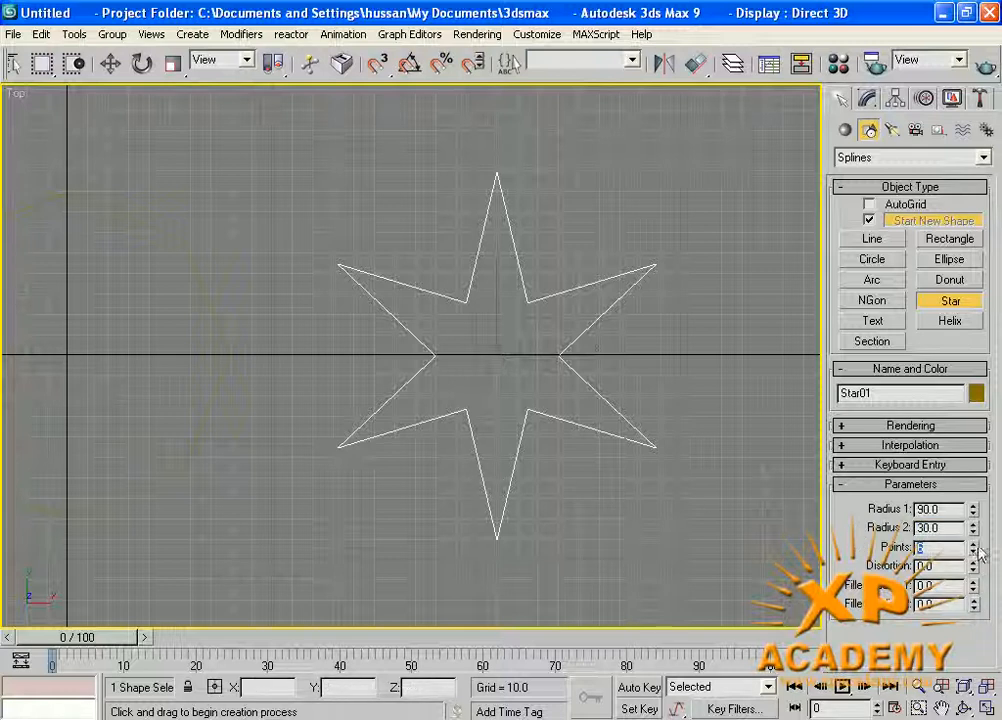
pyautogui.write('12')
pyautogui.press('Return')
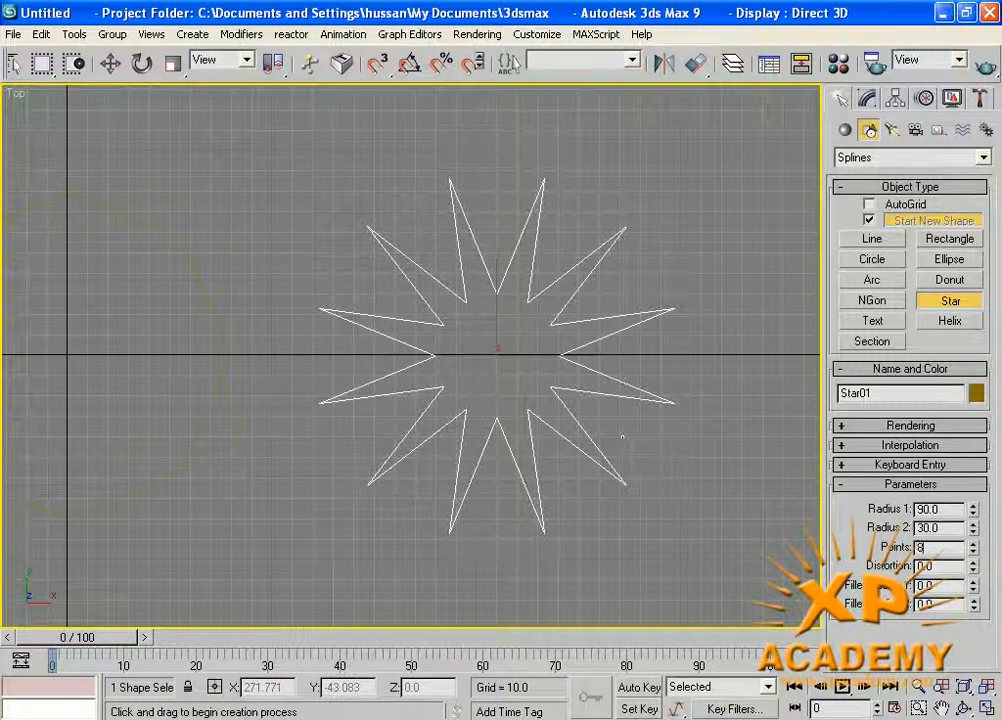
pyautogui.write('8')
pyautogui.press('Return')
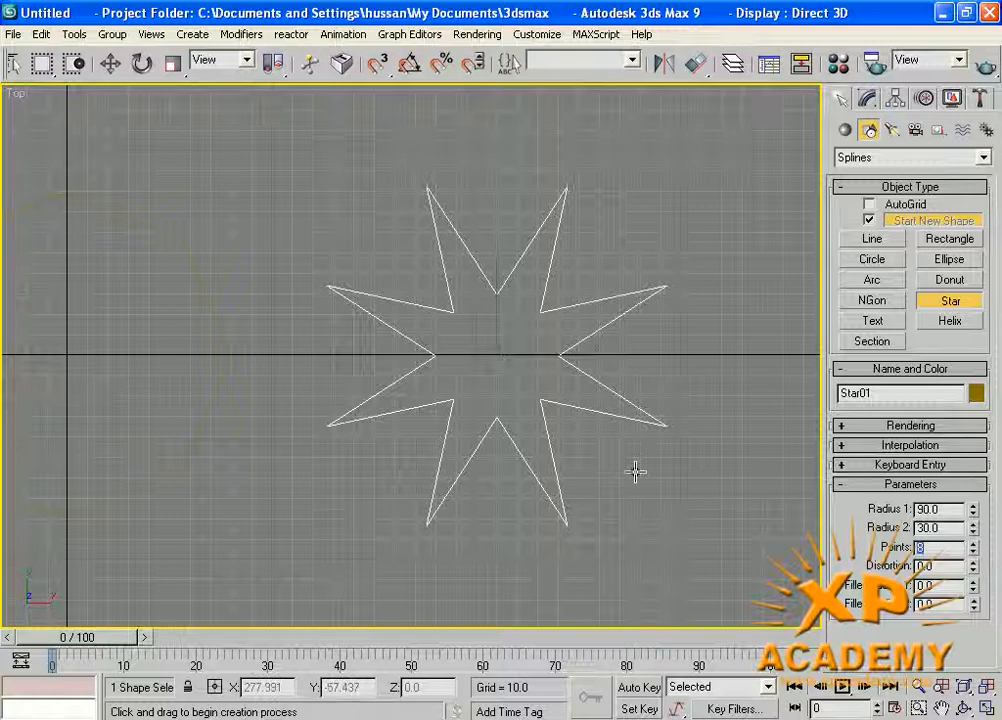
pyautogui.write('6')
pyautogui.press('Return')
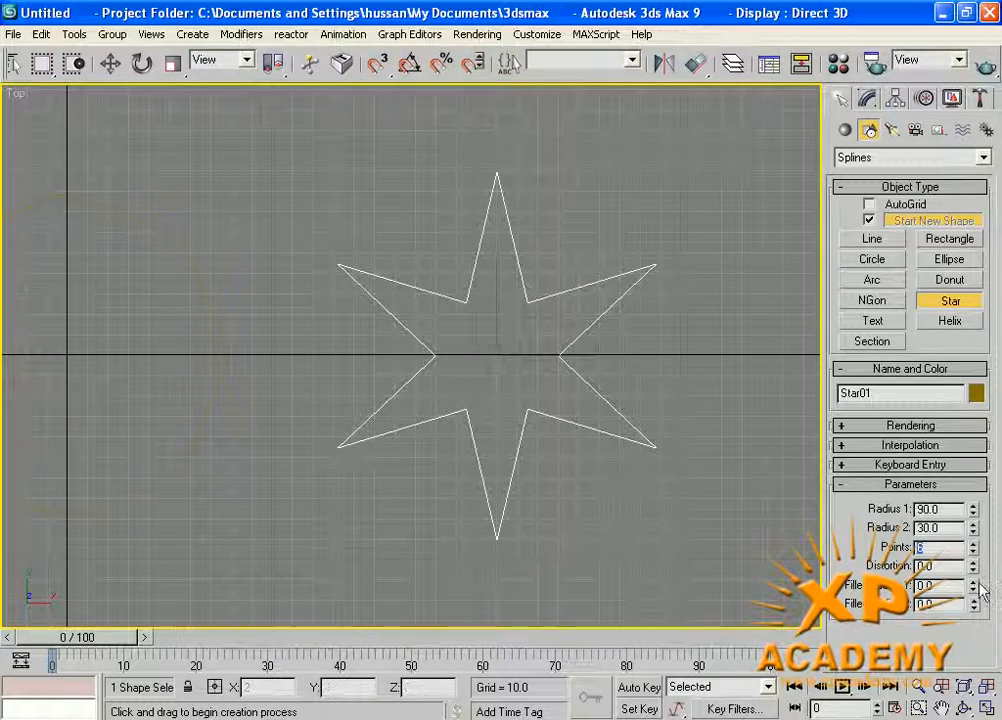
# Round the star's outer and inner corners by setting both fillet radii to 12, and finish the star.
pyautogui.scroll(3, 585, 447)
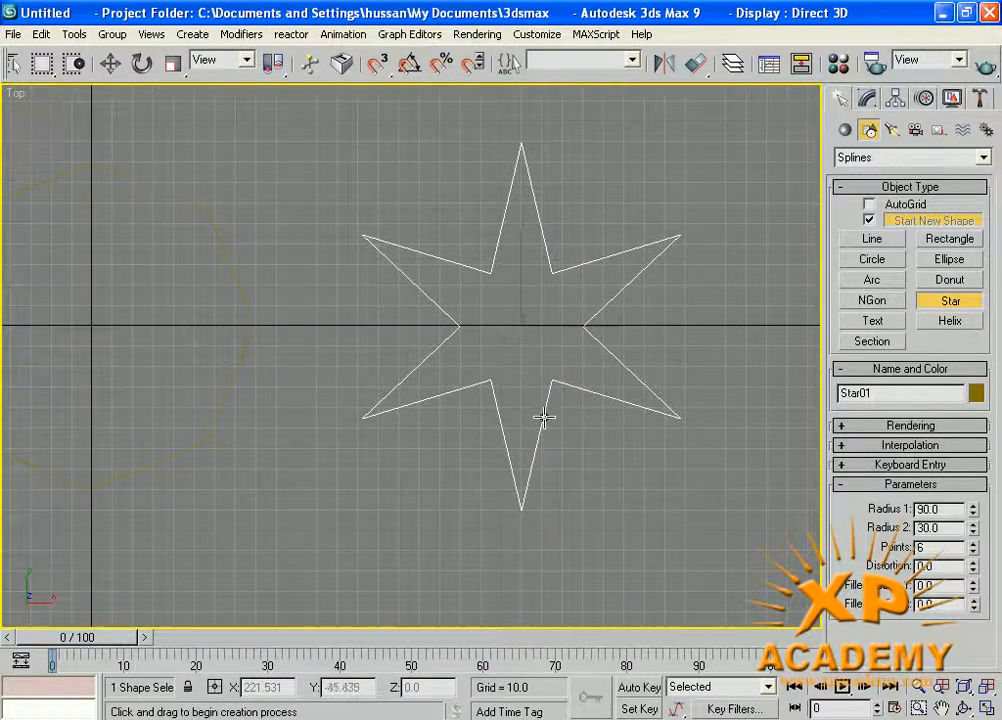
pyautogui.moveTo(587, 405); pyautogui.dragTo(470, 333, button='middle')
pyautogui.scroll(2, 520, 395)
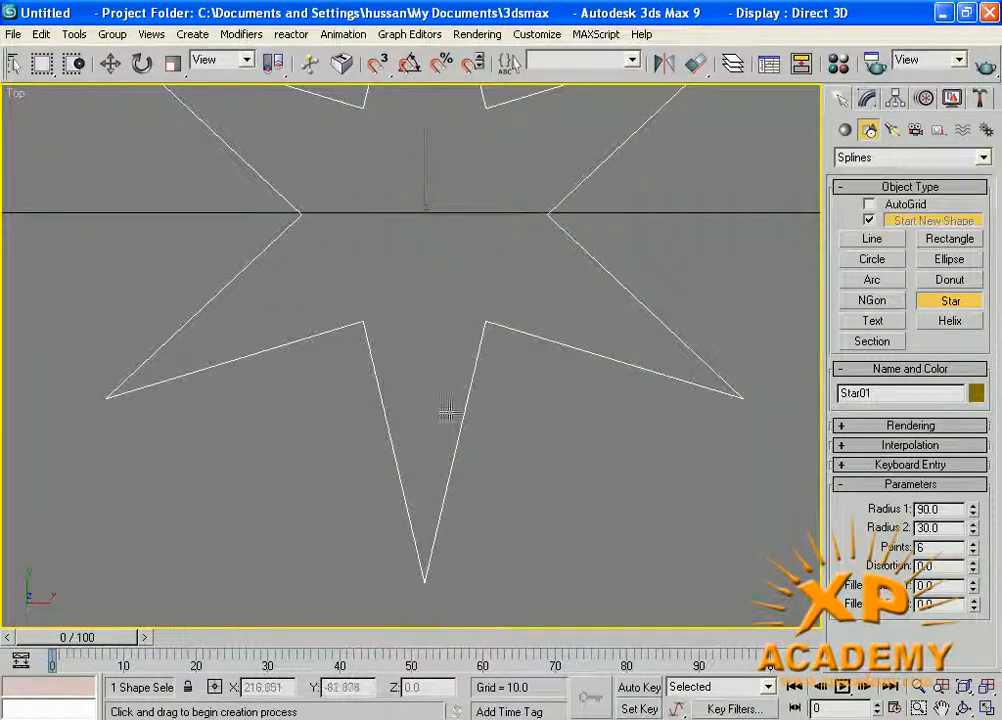
pyautogui.doubleClick(934, 585)
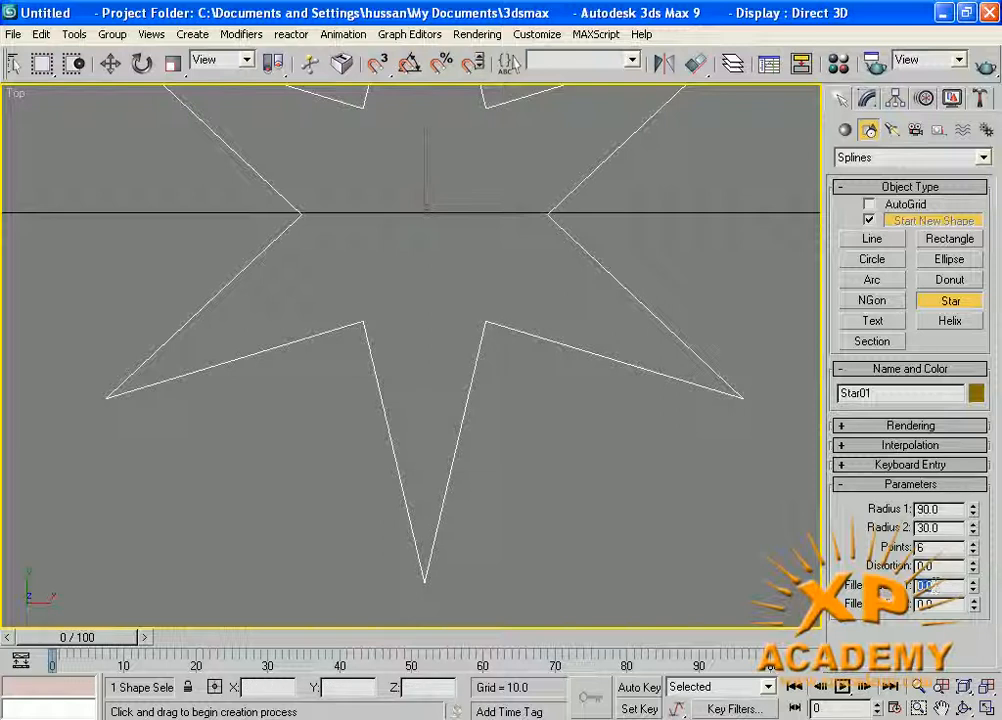
pyautogui.write('12')
pyautogui.press('Return')
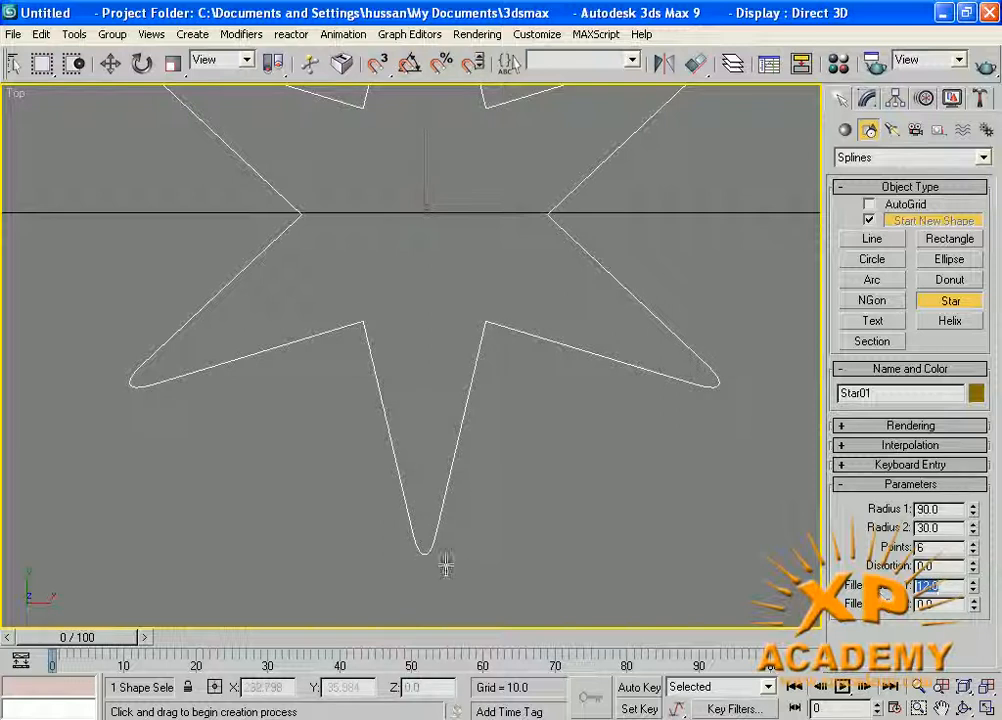
pyautogui.press('Tab')
pyautogui.write('12')
pyautogui.press('Return')
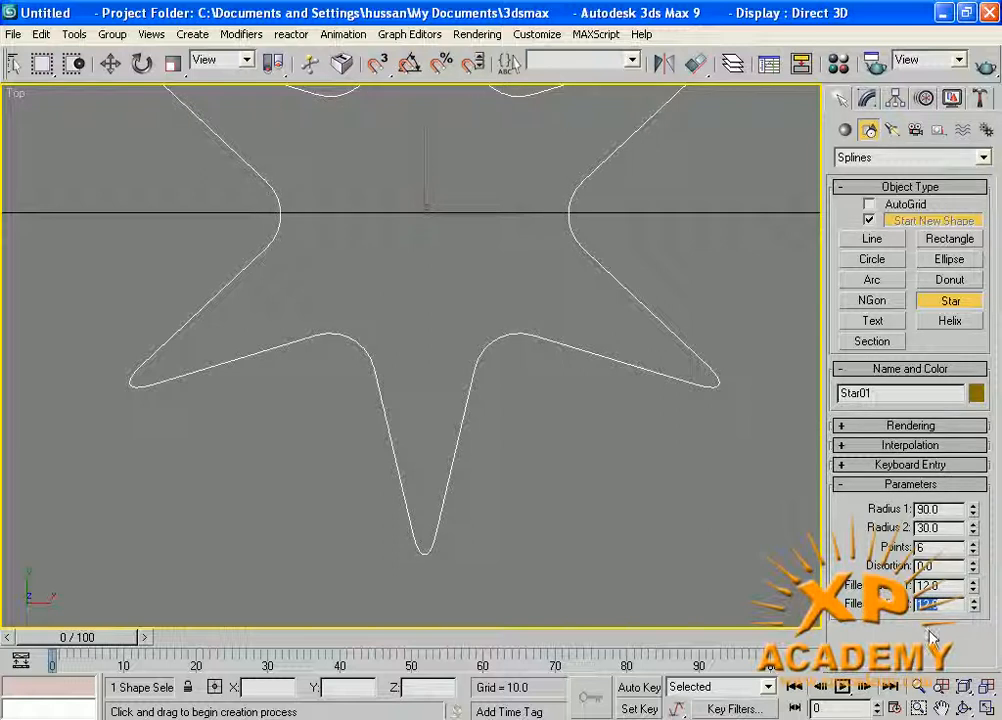
pyautogui.scroll(-5, 458, 394)
pyautogui.moveTo(432, 371); pyautogui.dragTo(473, 391, button='middle')
pyautogui.scroll(-3, 474, 394)
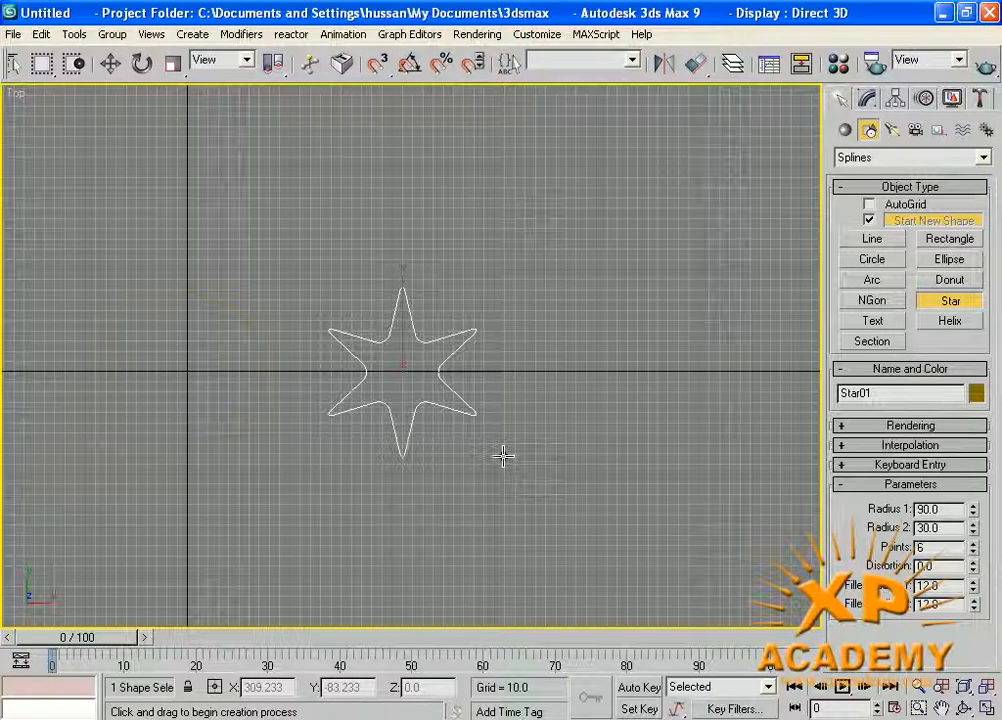
pyautogui.rightClick(502, 449)
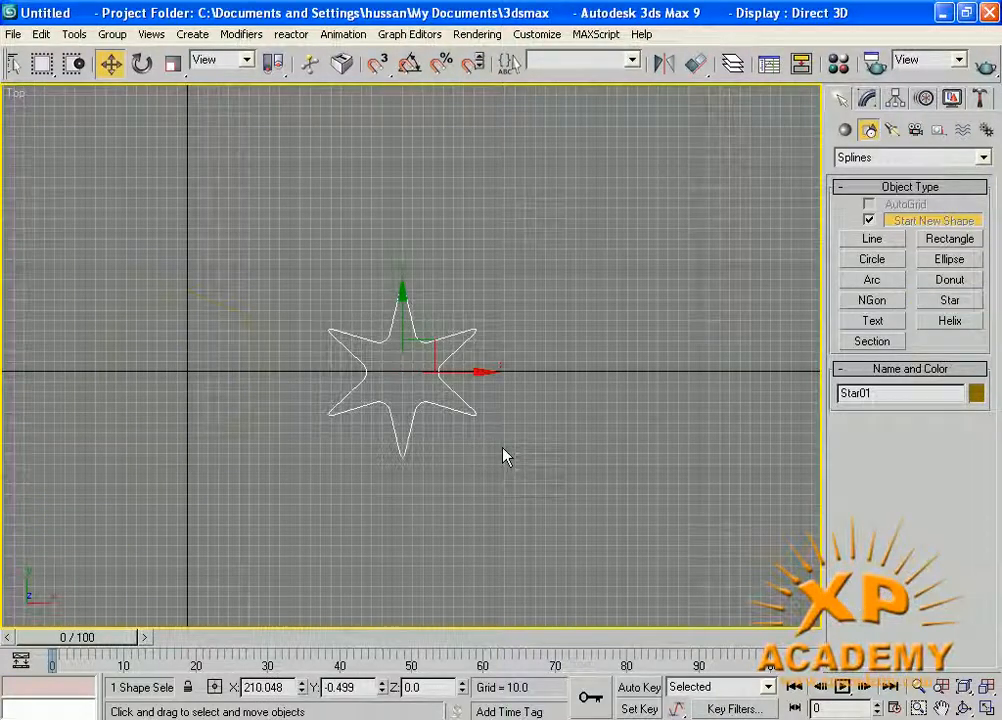
# Delete all shapes in the scene and maximize the Perspective view, ready for drawing a helix.
pyautogui.click(887, 324)
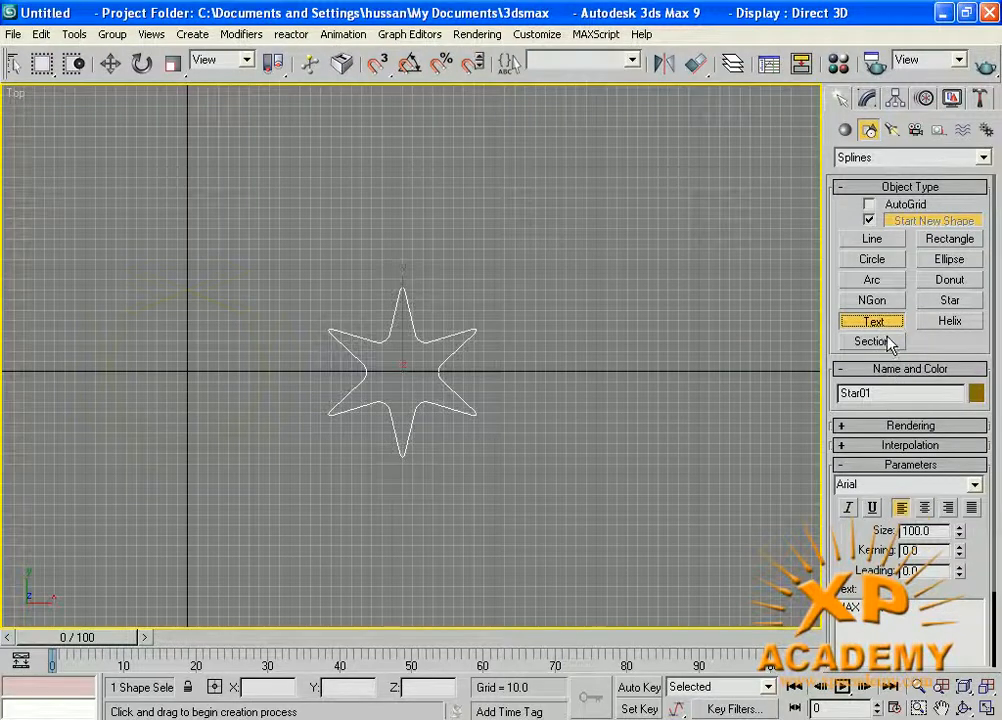
pyautogui.click(948, 322)
pyautogui.moveTo(566, 374); pyautogui.dragTo(550, 381, button='middle')
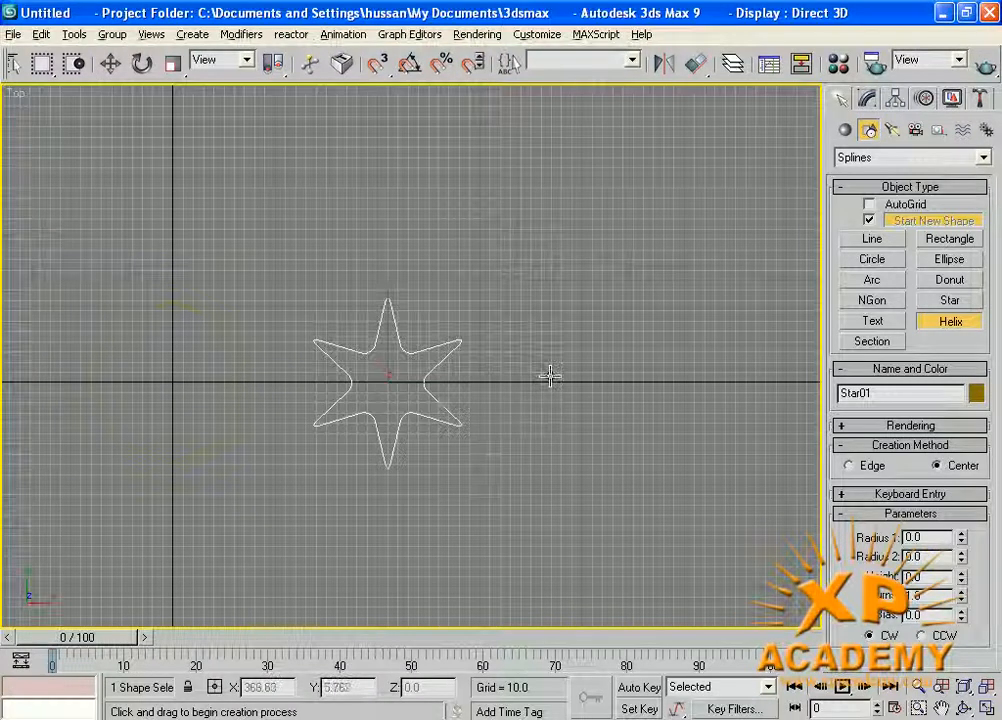
pyautogui.hotkey('alt', 'w')
pyautogui.click(586, 416)
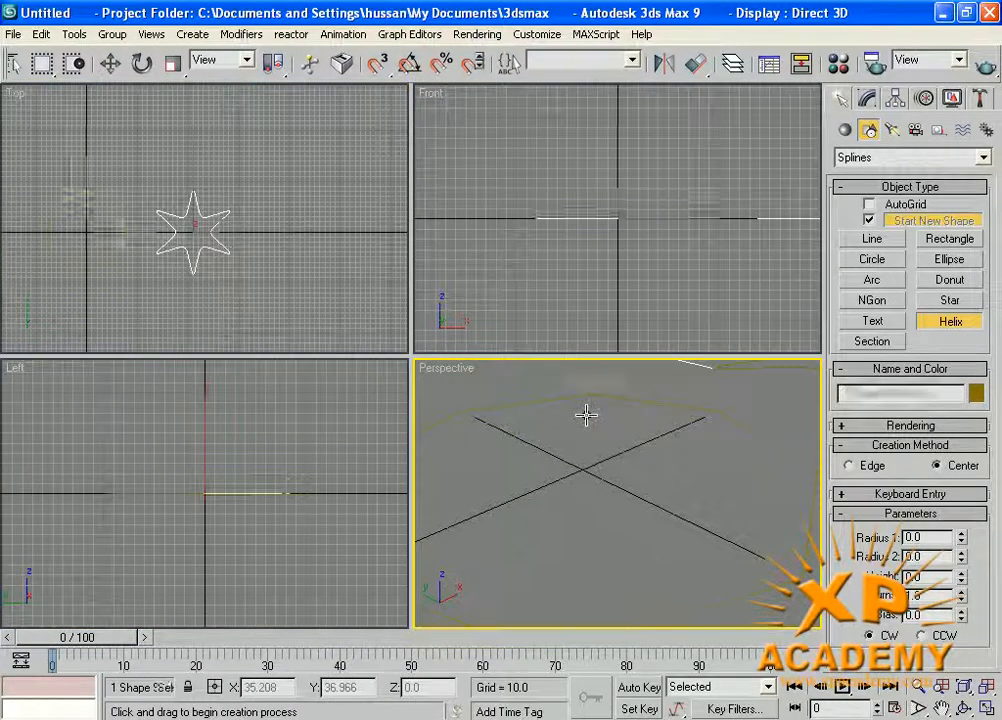
pyautogui.hotkey('ctrl', 'a')
pyautogui.press('Delete')
pyautogui.hotkey('alt', 'w')
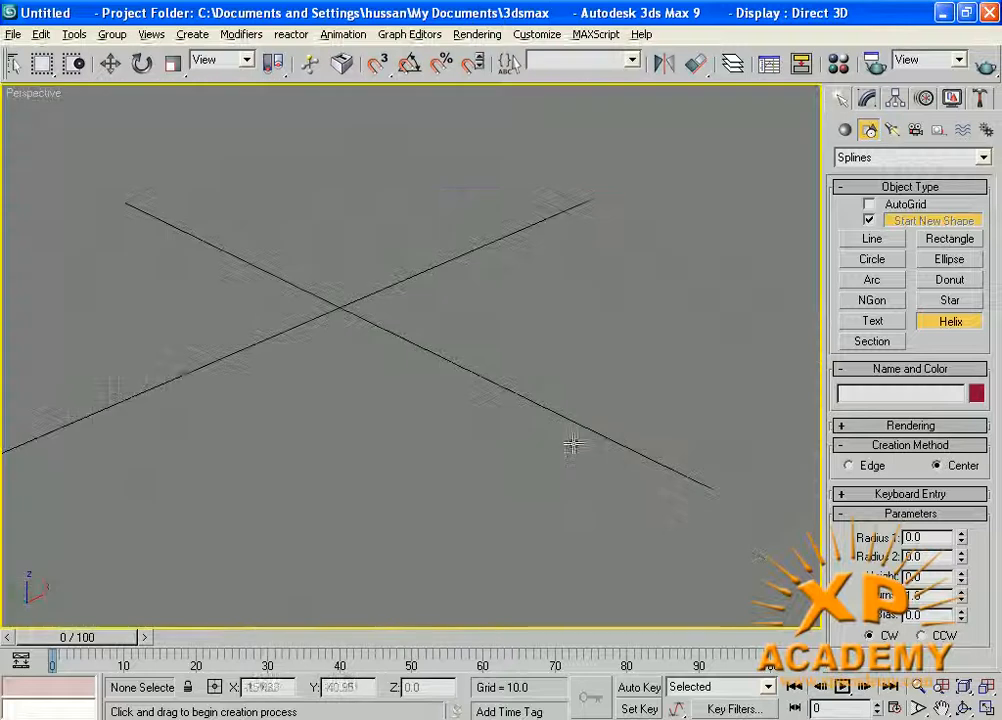
# Draw a helix at the origin with radius 1 about 37.6, radius 2 about 19.5 and height about 47.8, and raise its turns to about 3.7.
pyautogui.moveTo(438, 432); pyautogui.dragTo(485, 425, button='middle')
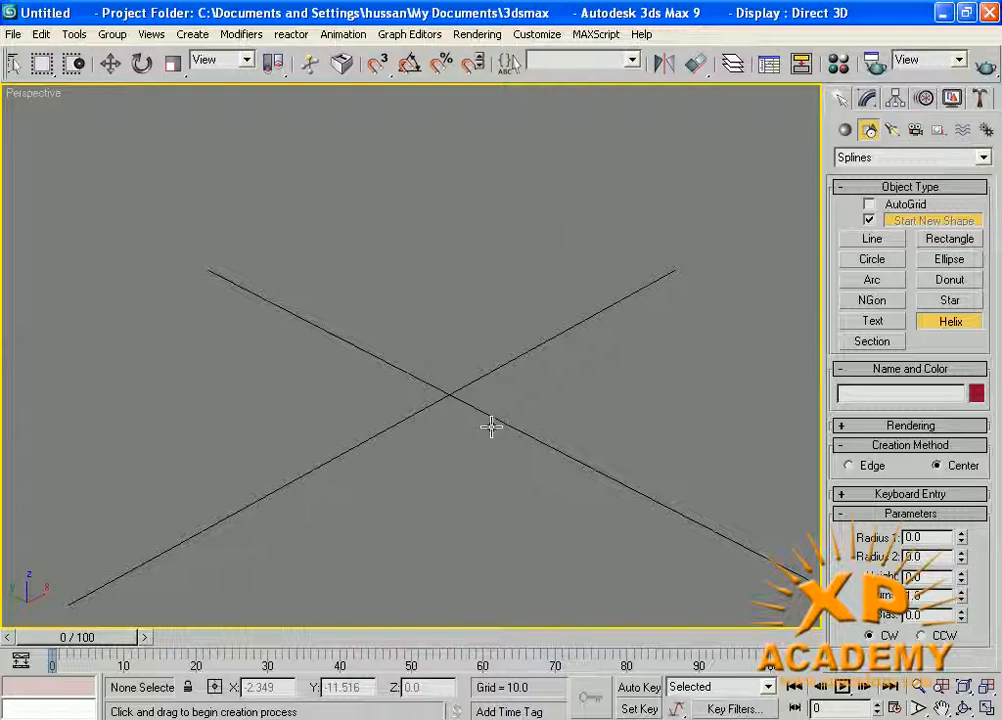
pyautogui.moveTo(456, 397); pyautogui.dragTo(501, 539)
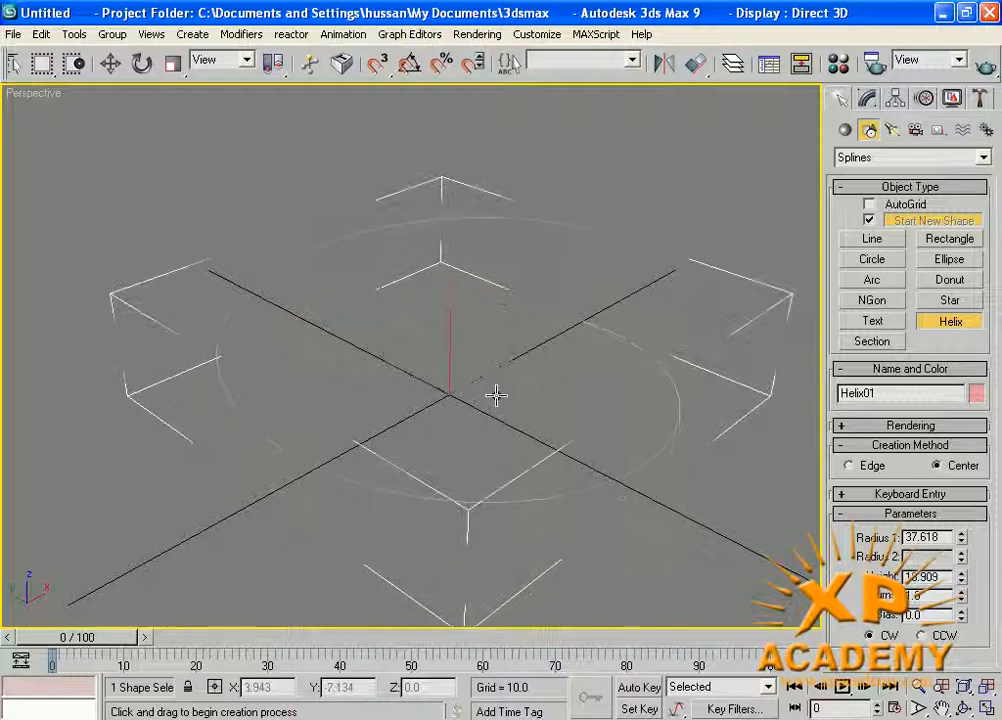
pyautogui.click(493, 190)
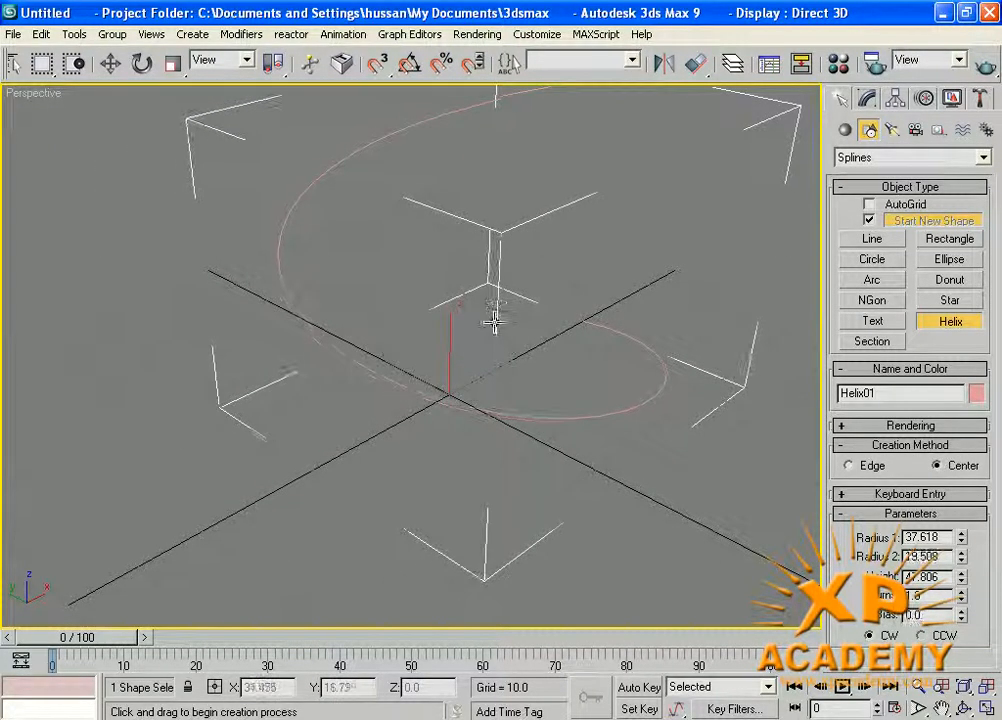
pyautogui.click(508, 386)
pyautogui.moveTo(579, 240); pyautogui.dragTo(482, 332, button='middle')
pyautogui.scroll(-5, 493, 335)
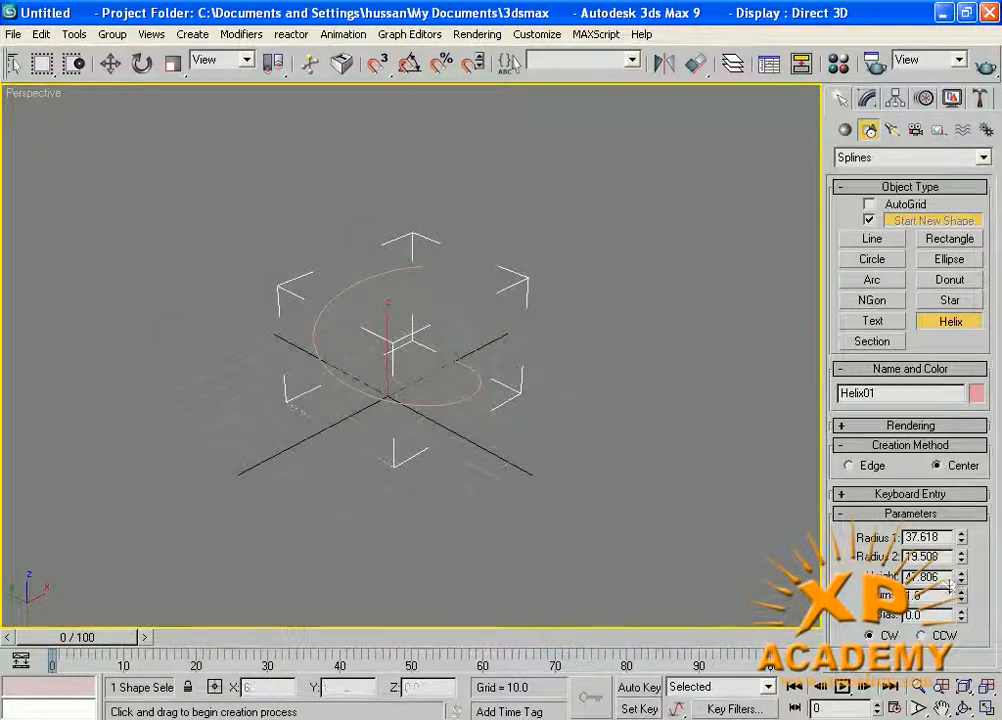
pyautogui.moveTo(961, 595); pyautogui.dragTo(898, 324)
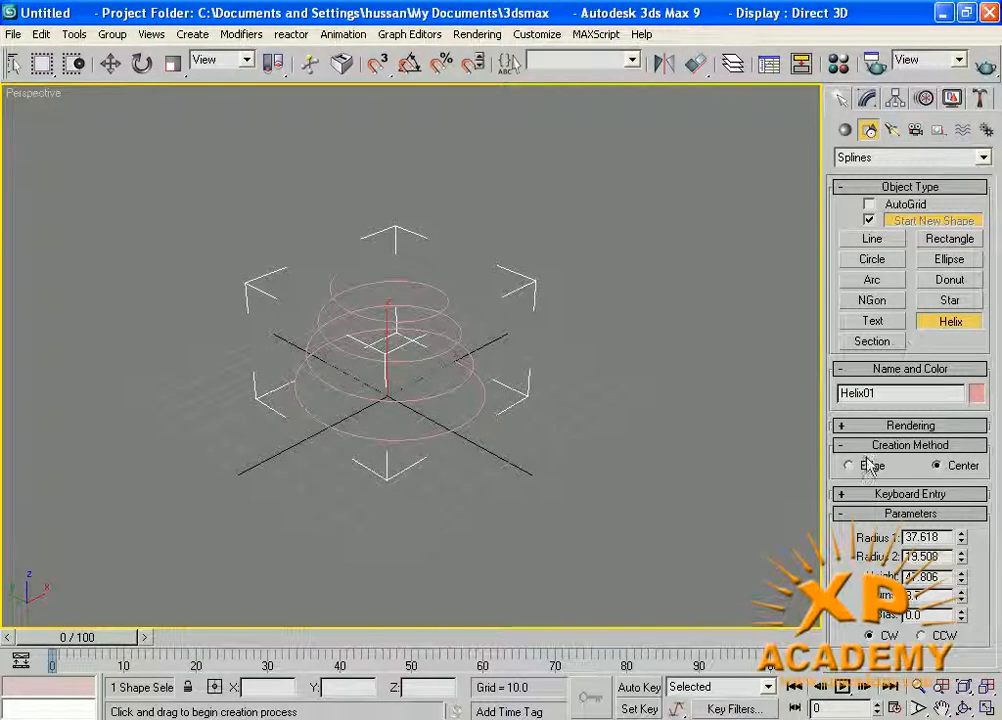
# Enable the helix in the renderer and the viewport, and reduce its radial thickness to about 1.53.
pyautogui.click(898, 428)
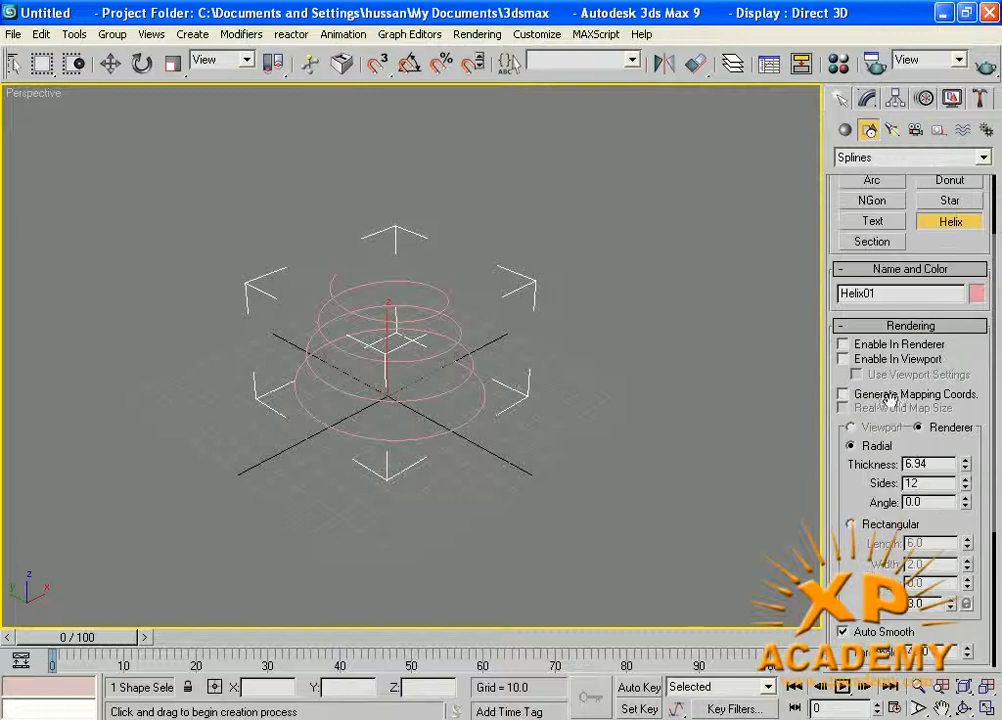
pyautogui.click(843, 358)
pyautogui.click(843, 344)
pyautogui.moveTo(469, 386); pyautogui.dragTo(535, 372, button='middle')
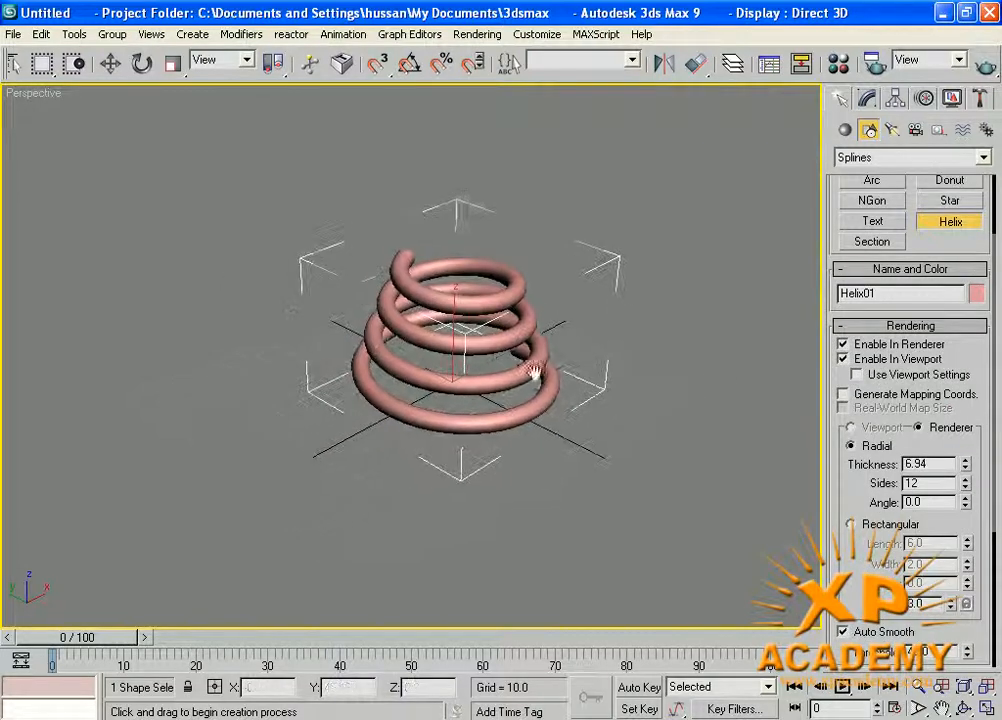
pyautogui.moveTo(963, 467); pyautogui.dragTo(963, 542)
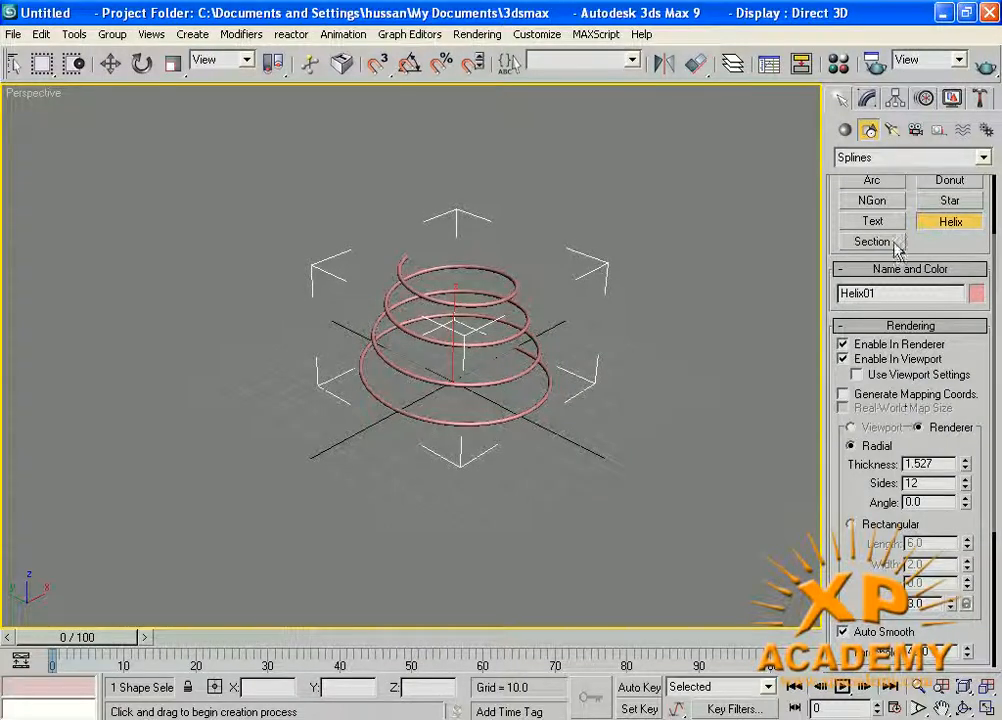
pyautogui.moveTo(851, 545); pyautogui.dragTo(866, 366)
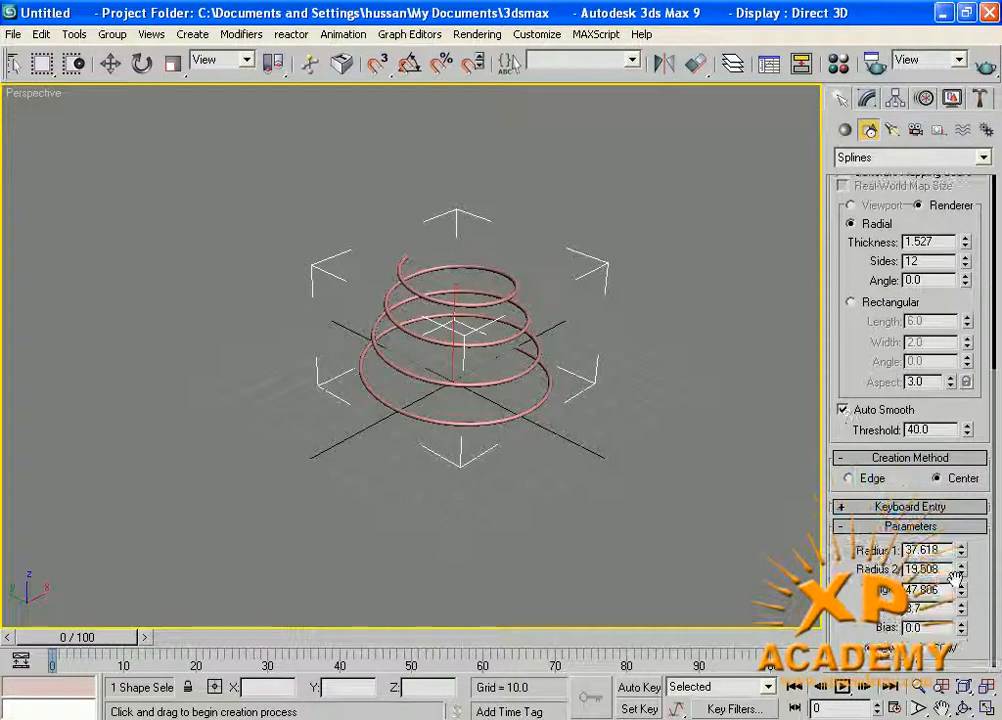
# Reduce the helix's radius 1 to about 22.2 and its height to about 28.2.
pyautogui.moveTo(960, 549); pyautogui.dragTo(960, 575)
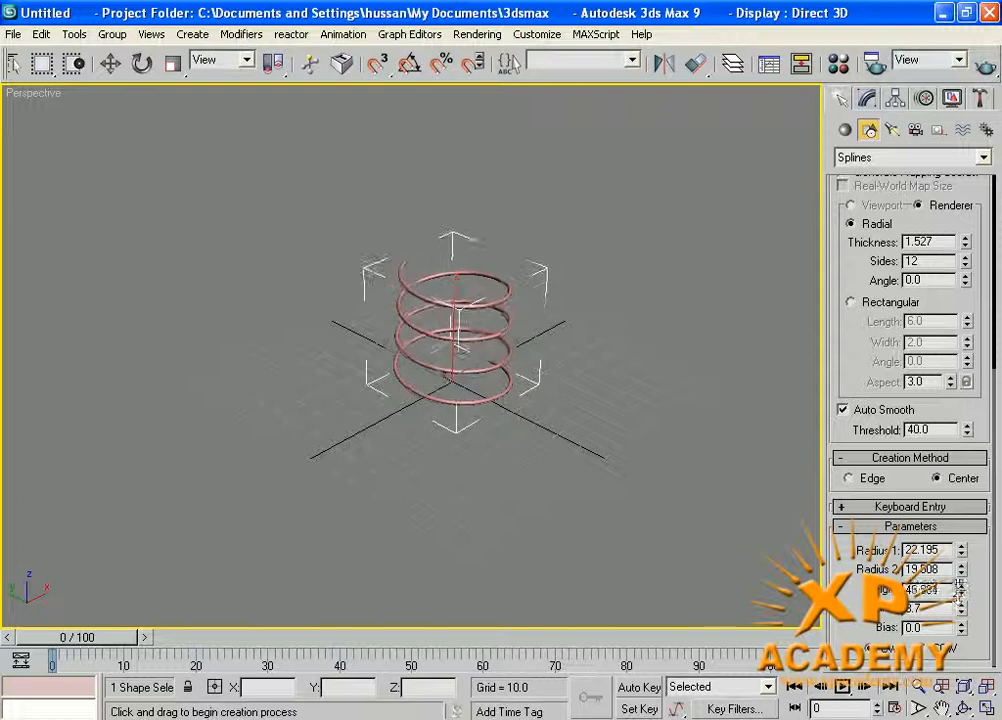
pyautogui.moveTo(958, 588); pyautogui.dragTo(936, 628)
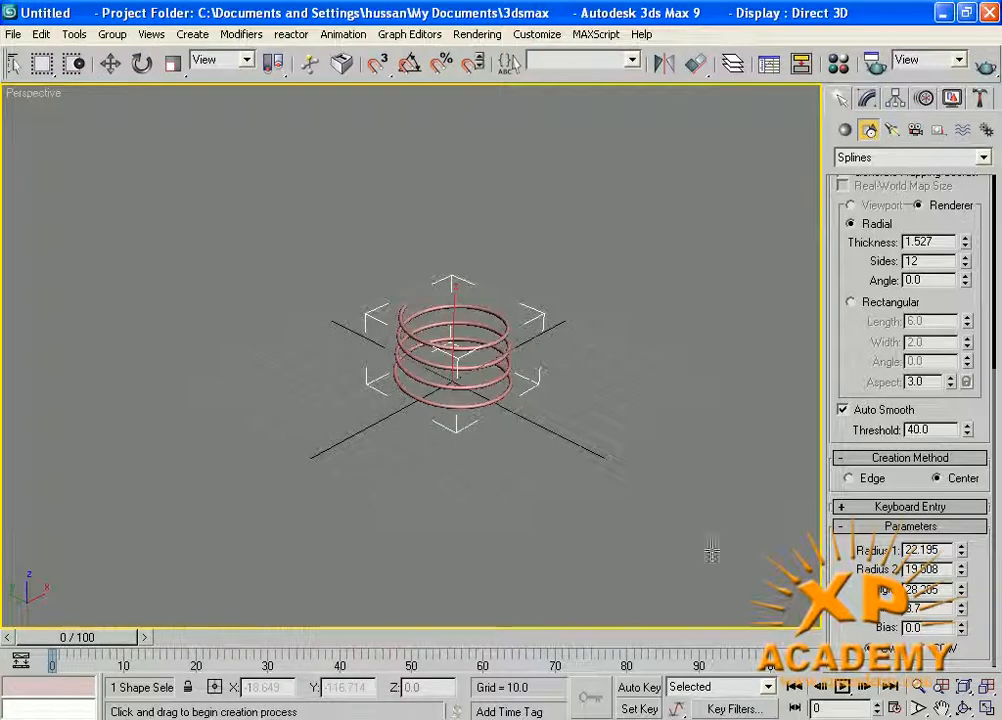
pyautogui.click(640, 688)
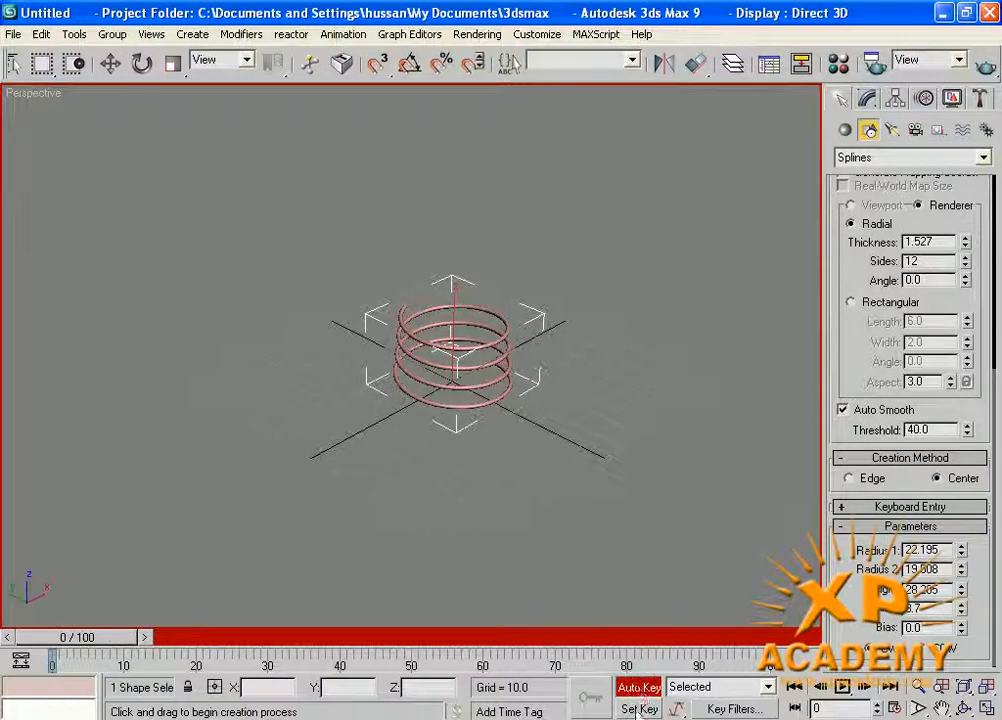
pyautogui.click(636, 710)
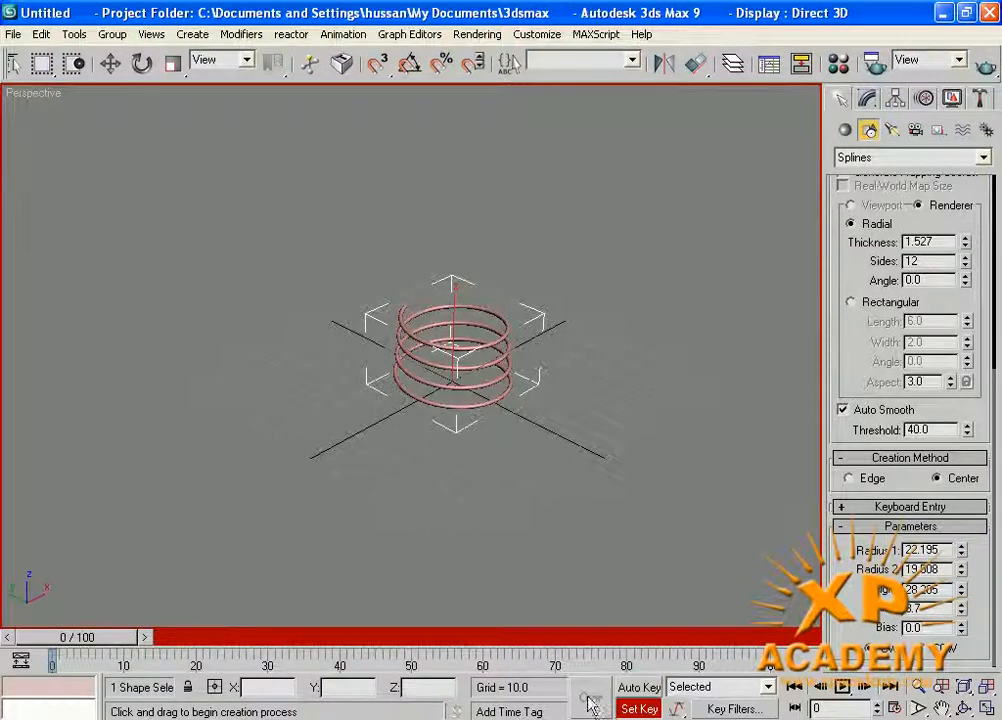
pyautogui.click(640, 688)
pyautogui.press('w')
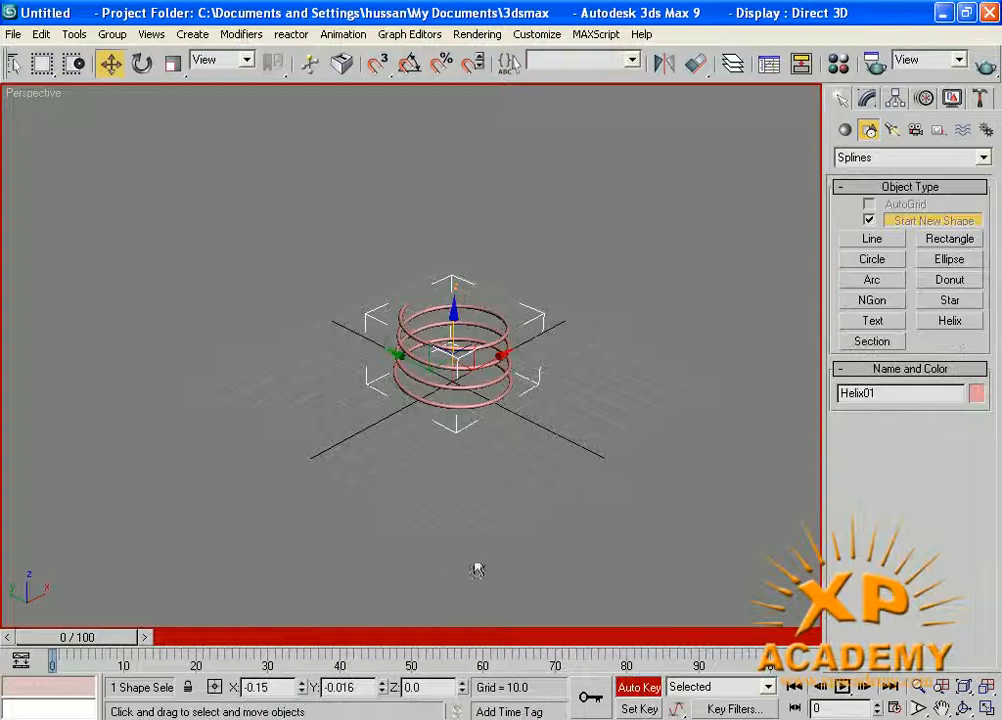
pyautogui.click(503, 440)
pyautogui.moveTo(77, 637)
pyautogui.mouseDown()
pyautogui.moveTo(748, 637)
pyautogui.moveTo(60, 637)
pyautogui.mouseUp()
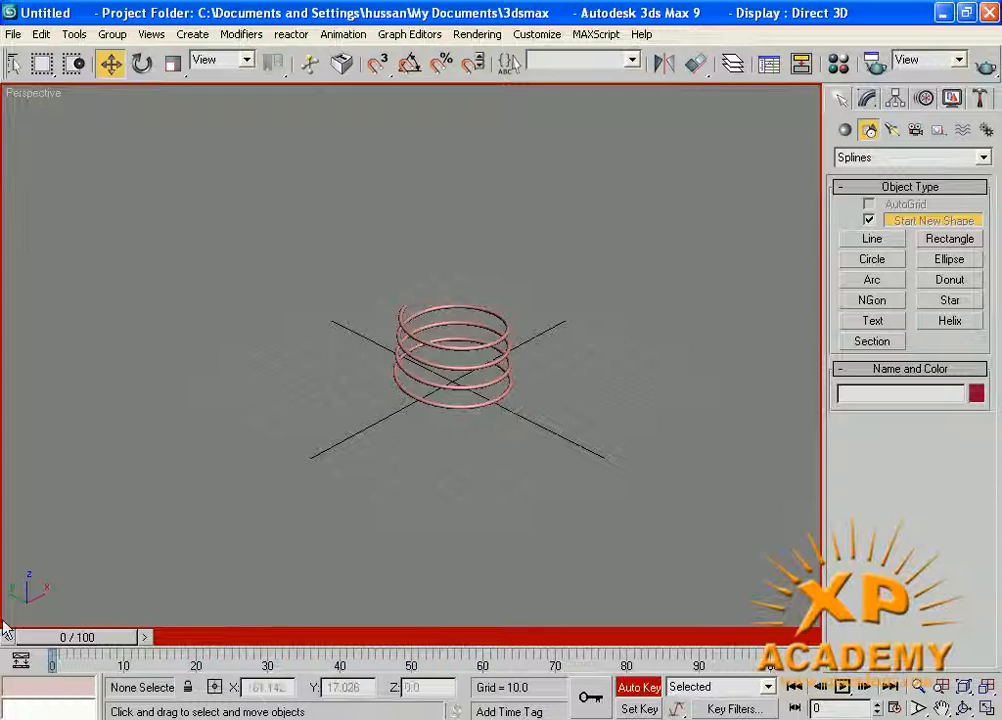
pyautogui.press('n')
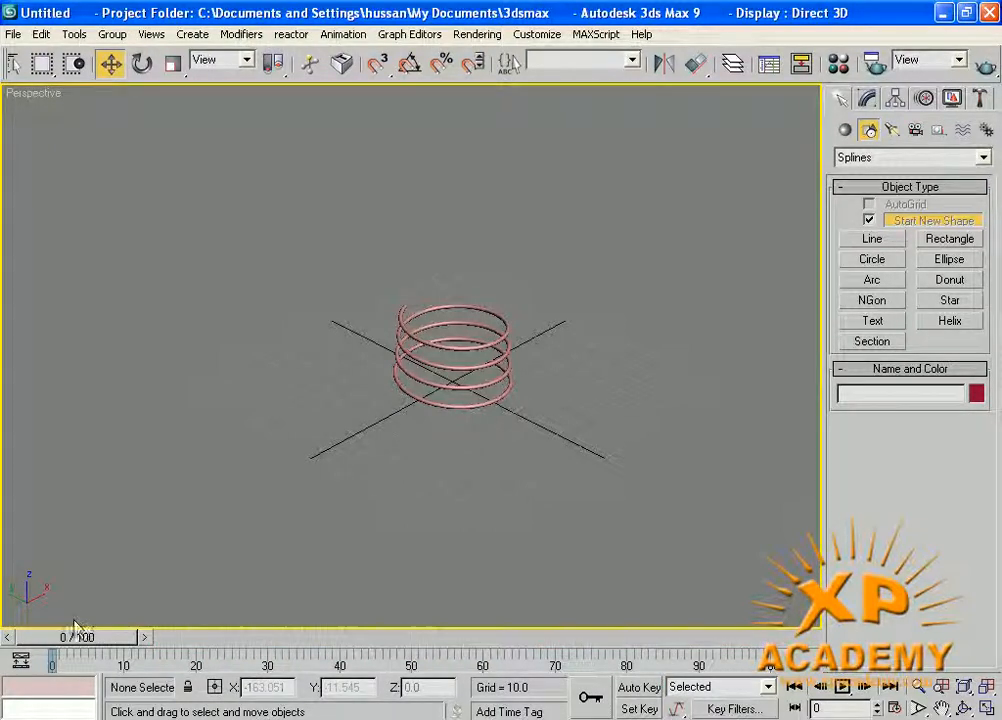
# Animate the helix with Auto Key by raising its height to about 103.5 at frame 100, and end the key recording.
pyautogui.click(641, 688)
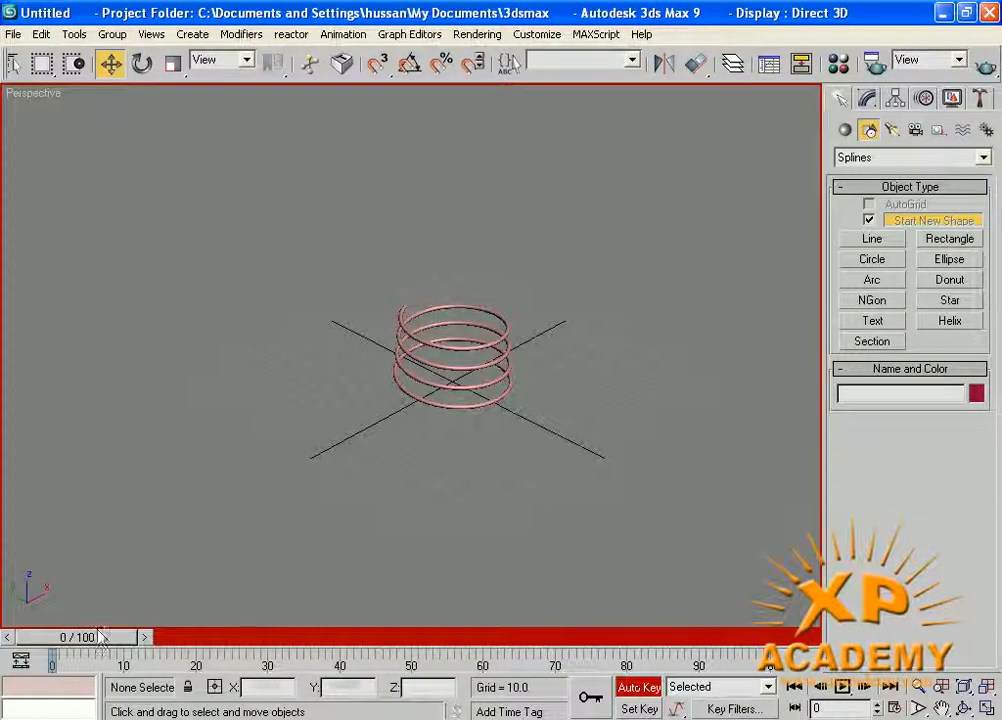
pyautogui.moveTo(135, 637); pyautogui.dragTo(728, 628)
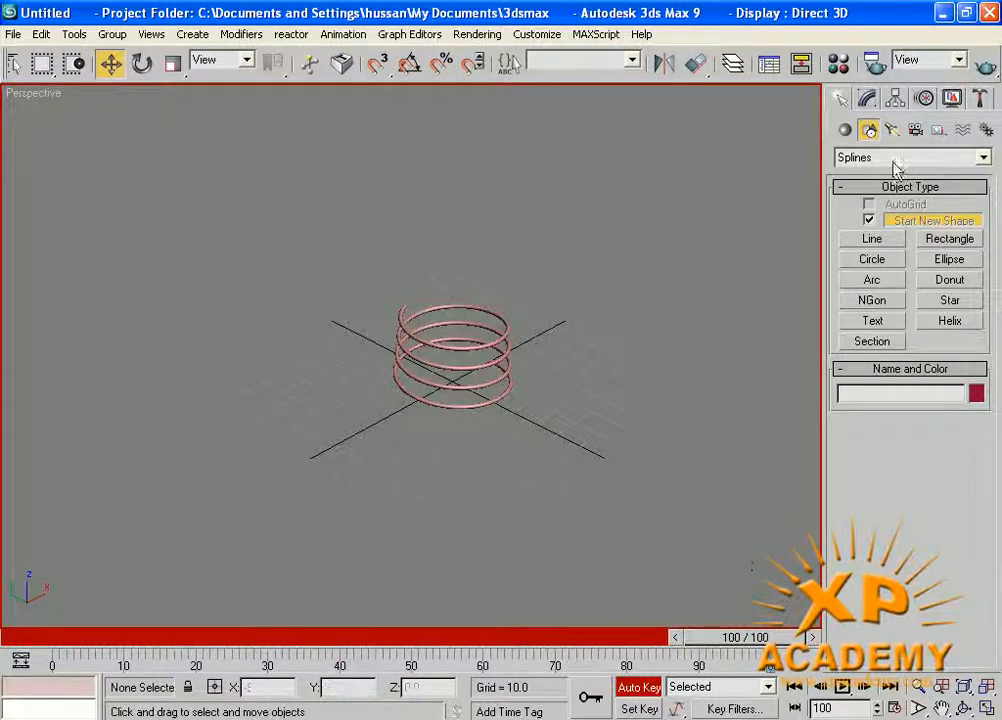
pyautogui.click(868, 98)
pyautogui.click(484, 338)
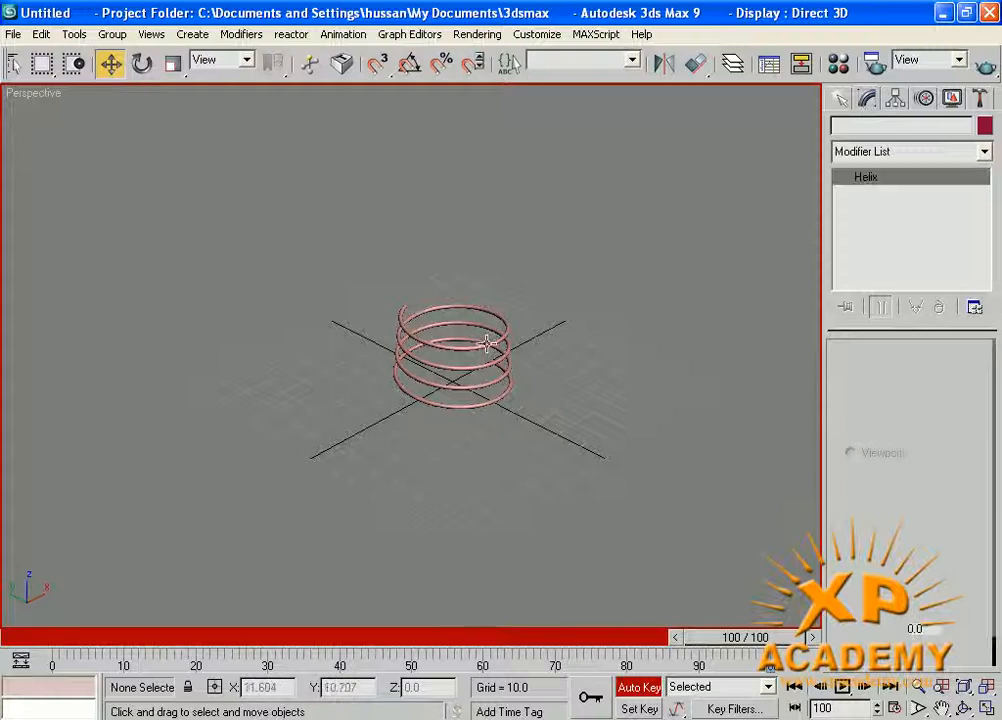
pyautogui.moveTo(920, 539); pyautogui.dragTo(920, 443)
pyautogui.moveTo(965, 489); pyautogui.dragTo(970, 432)
pyautogui.rightClick(970, 432)
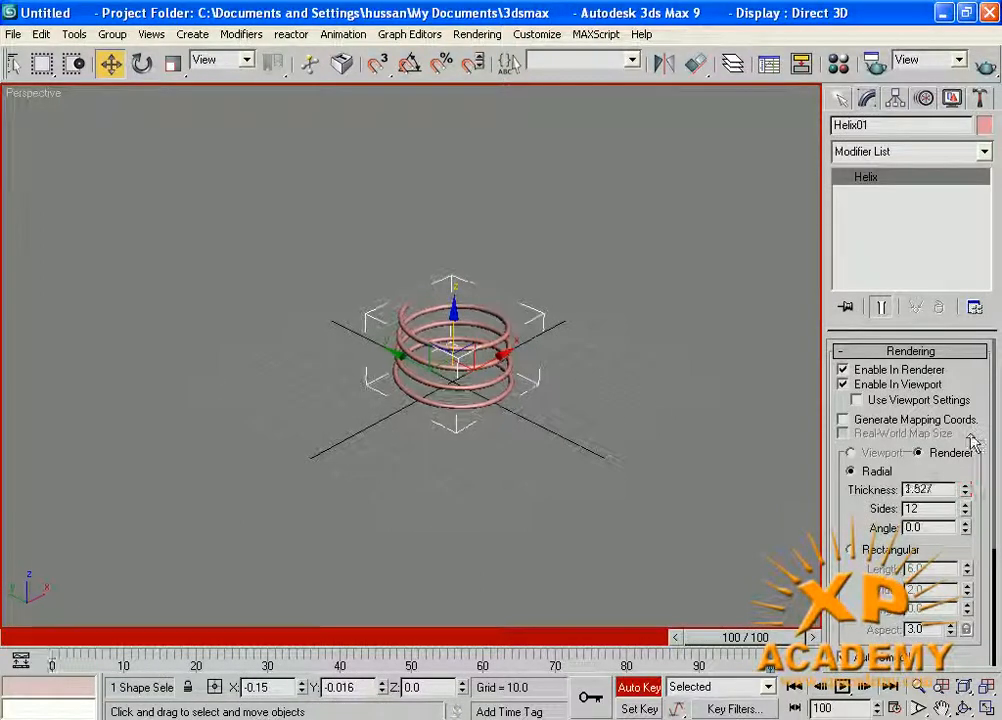
pyautogui.moveTo(868, 595); pyautogui.dragTo(866, 416)
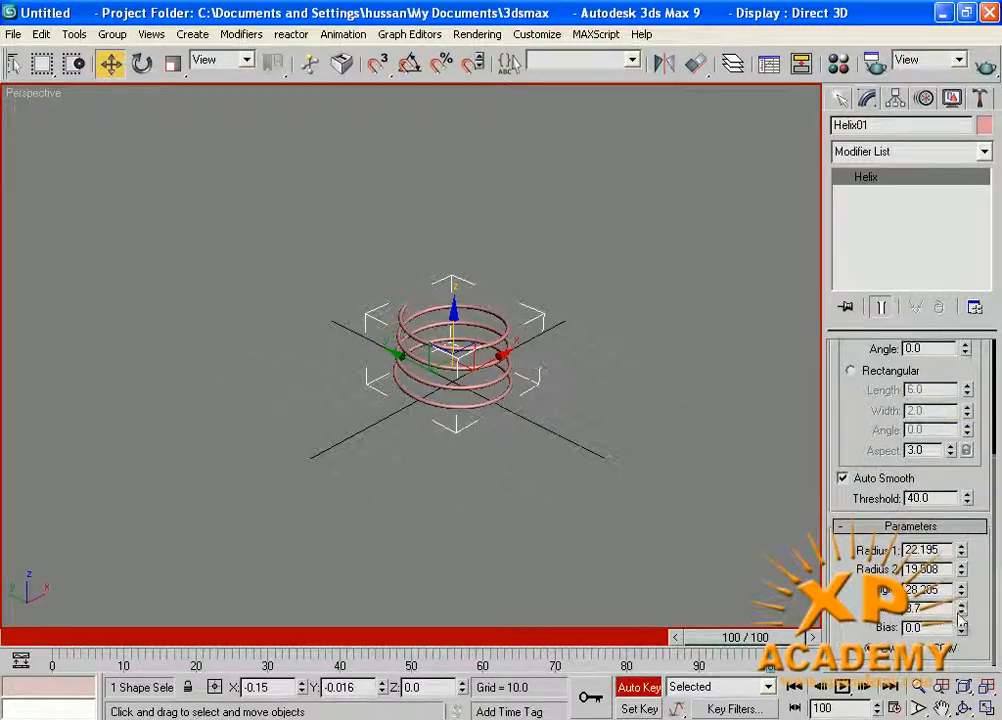
pyautogui.moveTo(966, 597); pyautogui.dragTo(949, 336)
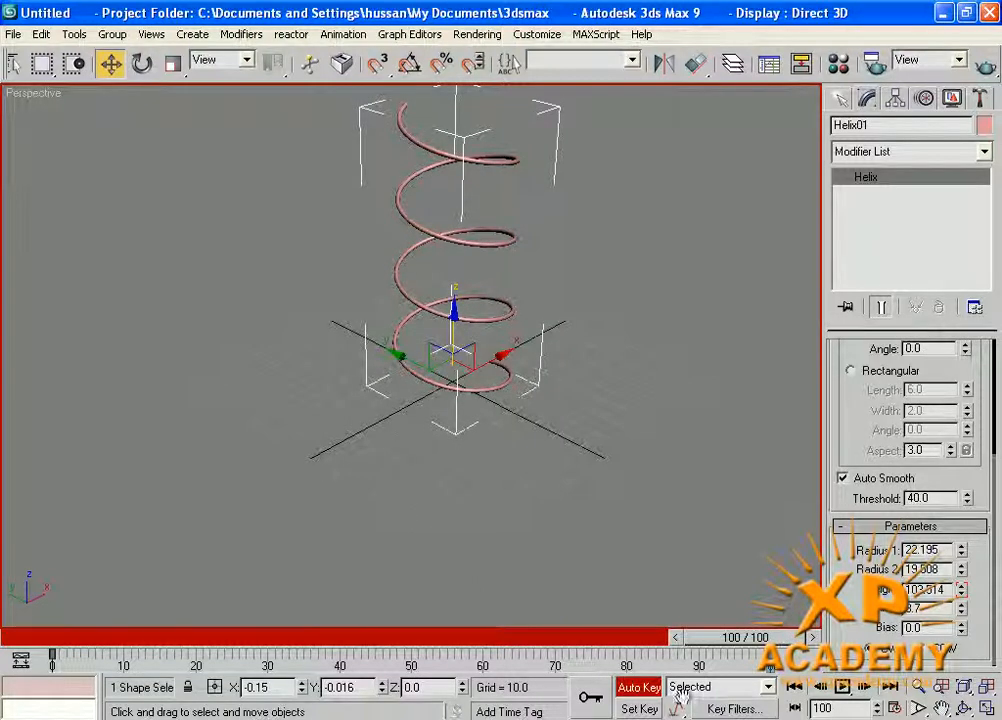
pyautogui.click(638, 688)
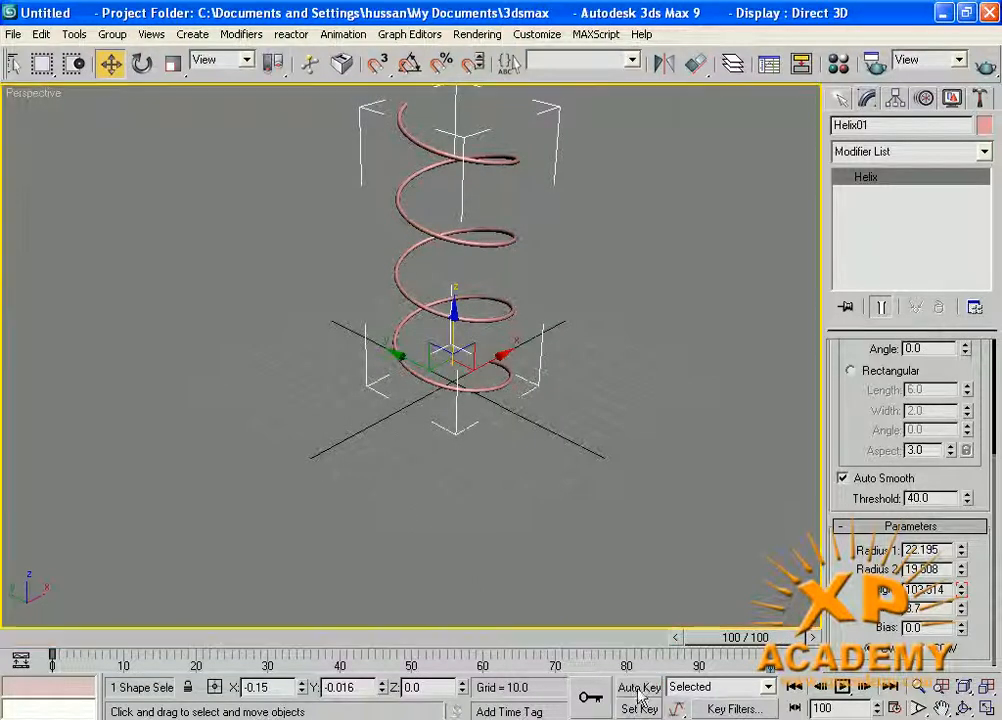
# Play back the helix's height animation in the Perspective view, and minimize the program to the desktop.
pyautogui.click(842, 688)
pyautogui.moveTo(503, 388); pyautogui.dragTo(485, 469, button='middle')
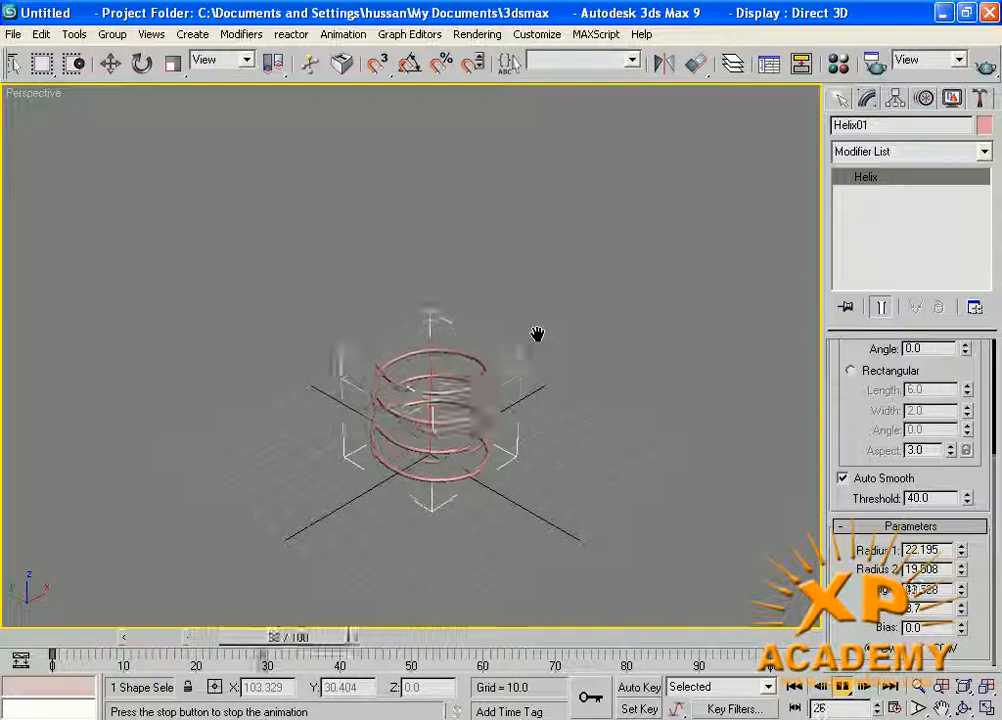
pyautogui.click(840, 97)
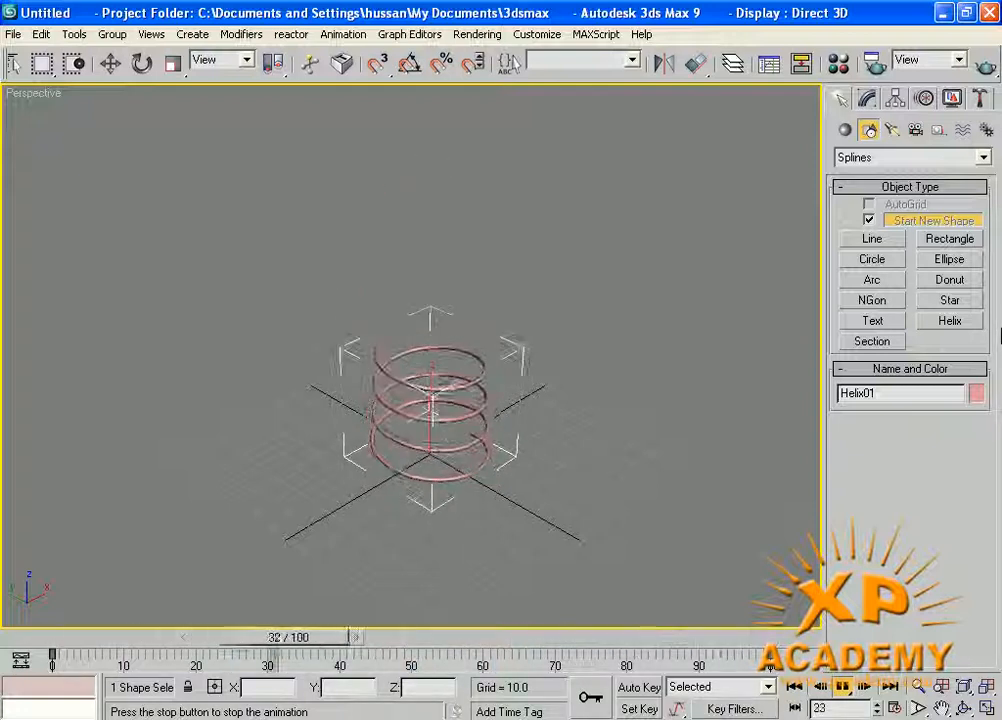
pyautogui.click(945, 13)
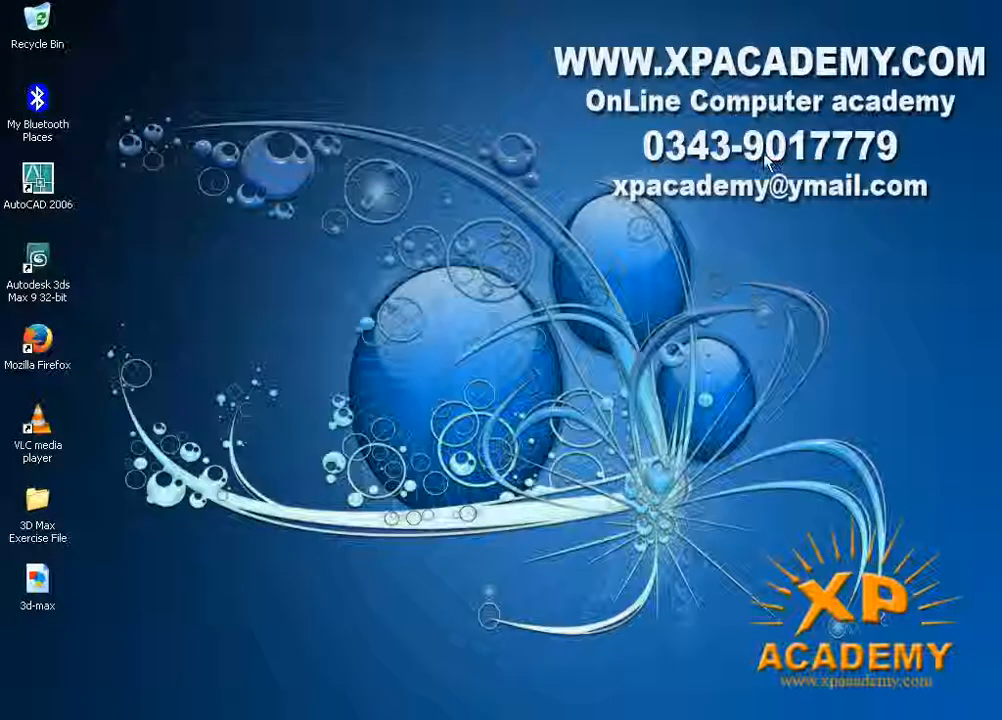